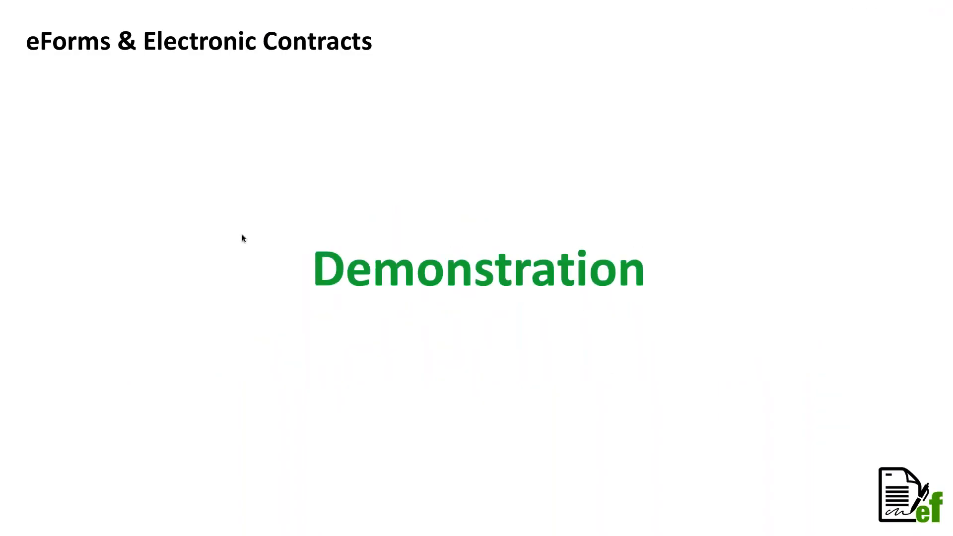
# - End the slideshow, switch to Safari and log in to the MKM site with the prefilled credentials
pyautogui.press('Escape')
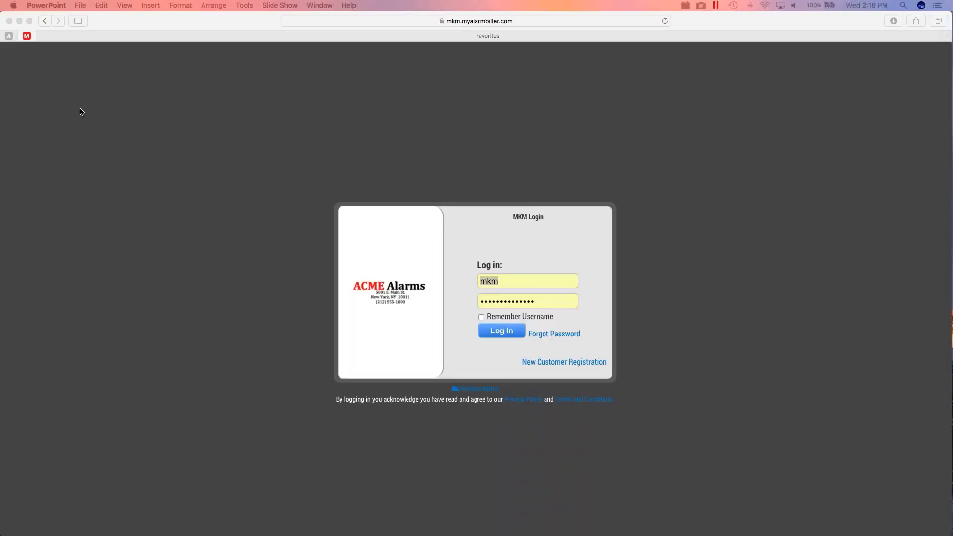
pyautogui.click(215, 24)
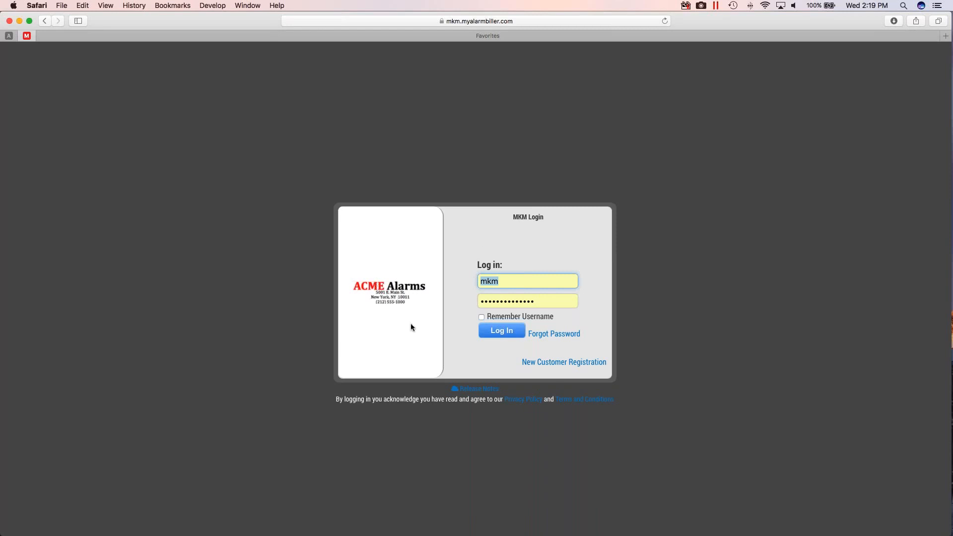
pyautogui.click(506, 330)
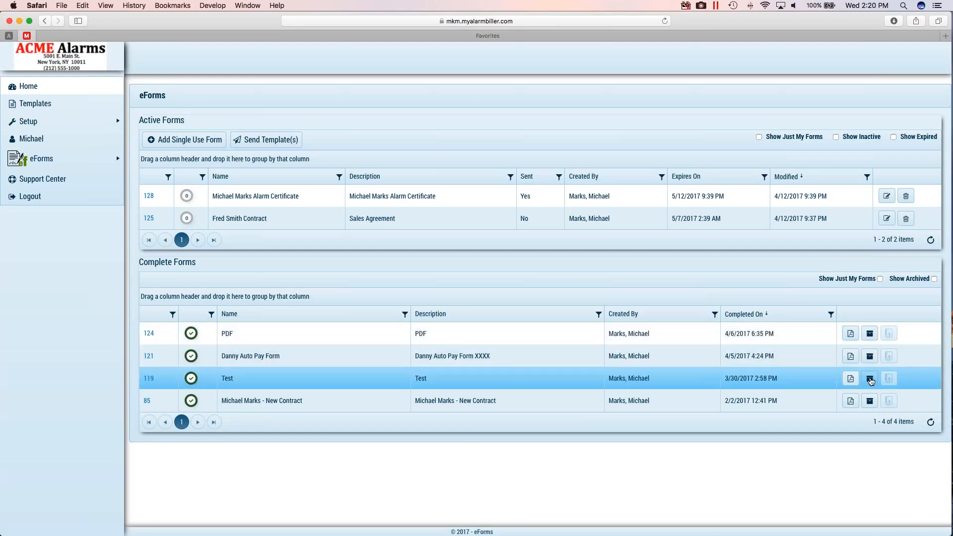
# - Archive the completed form named Test, and check the archived forms before hiding them again
pyautogui.click(870, 381)
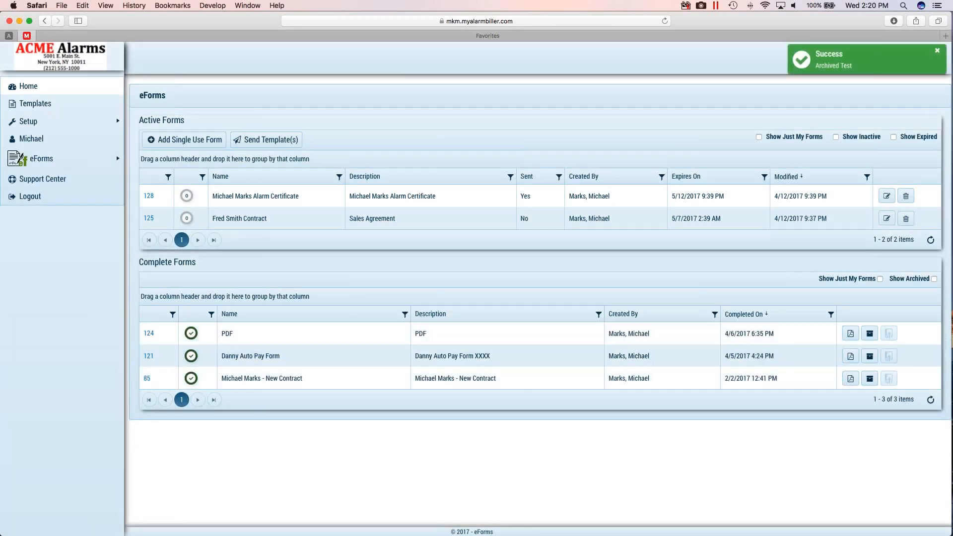
pyautogui.click(933, 279)
pyautogui.click(439, 369)
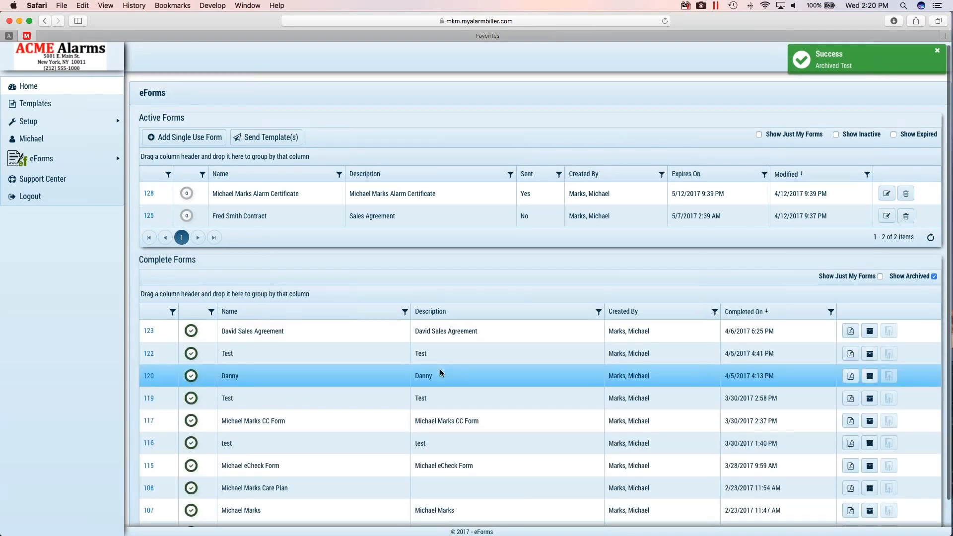
pyautogui.scroll(-2, 440, 368)
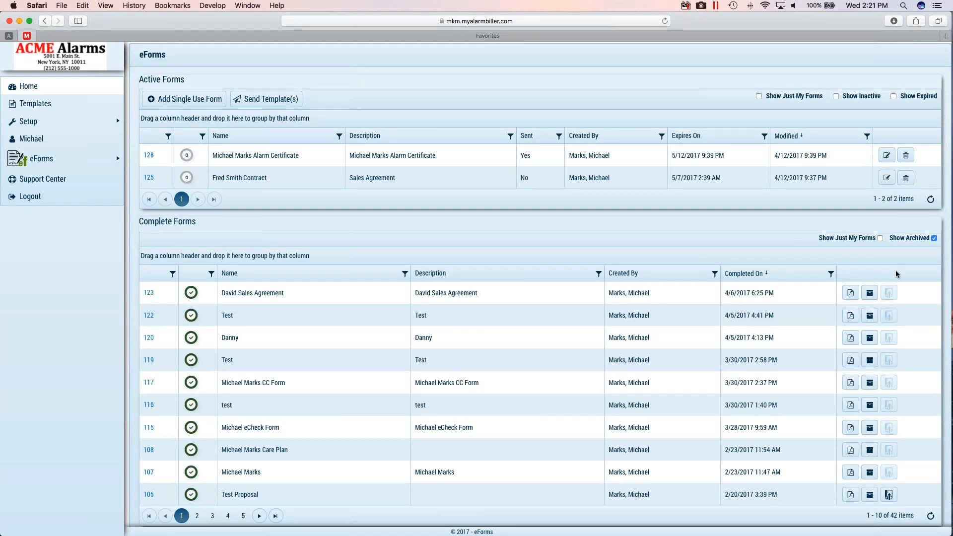
pyautogui.click(933, 238)
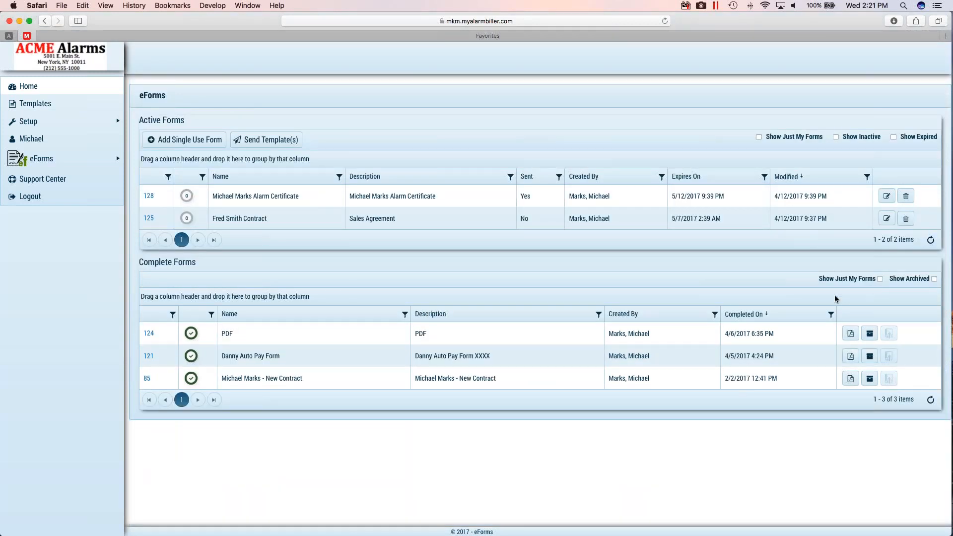
# - Try limiting the complete forms to the account's own forms and switch the filter back off
pyautogui.click(880, 279)
pyautogui.click(880, 279)
pyautogui.click(879, 279)
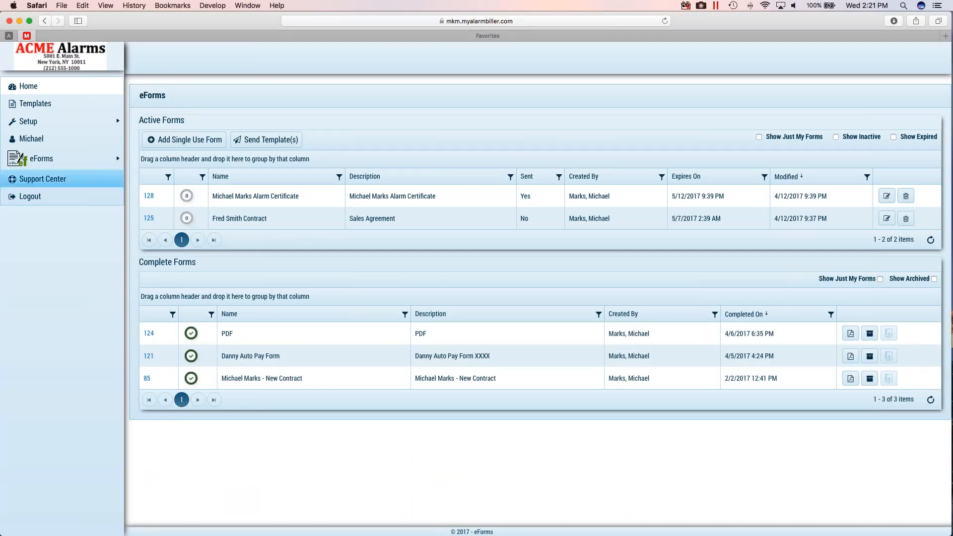
# - Go to the form templates and add a new template named Test 1
pyautogui.click(46, 103)
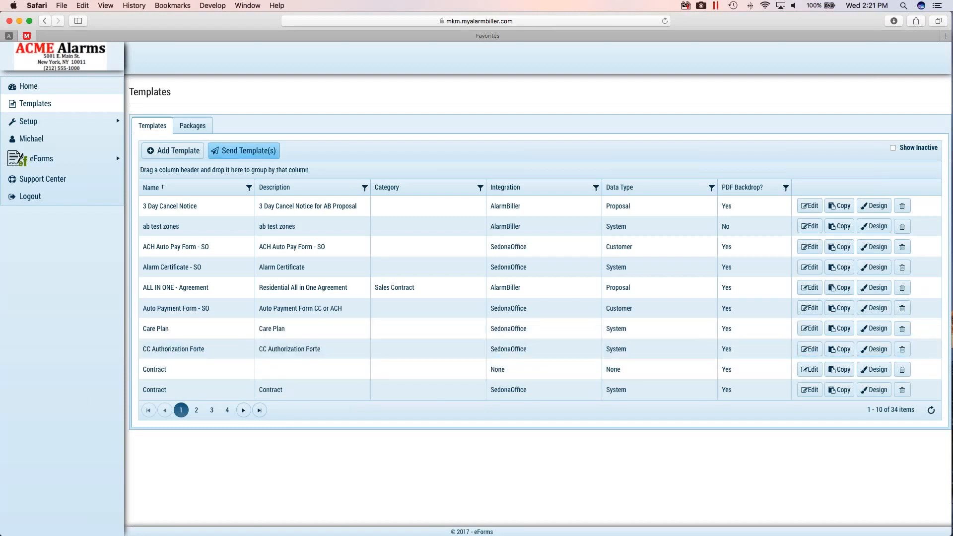
pyautogui.click(176, 153)
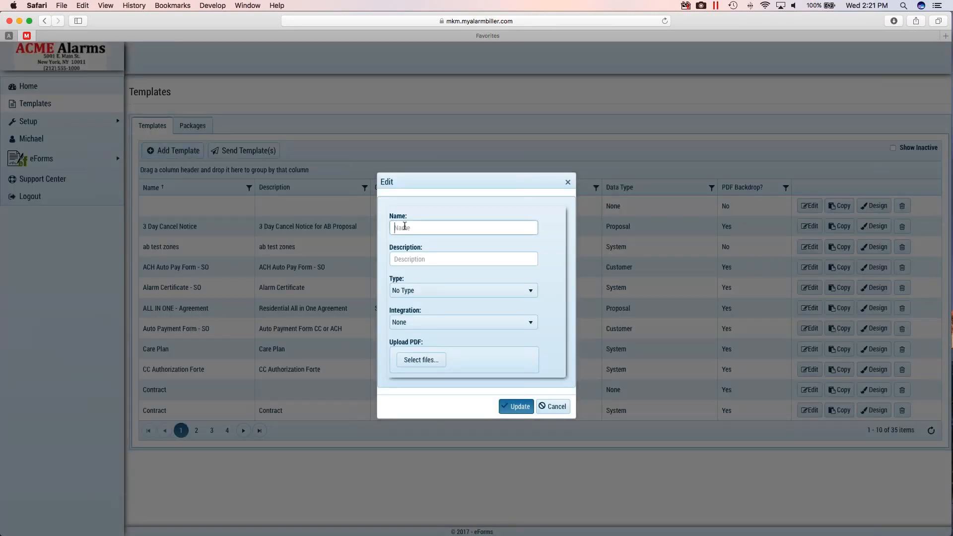
pyautogui.write('Test 1')
pyautogui.press('Tab')
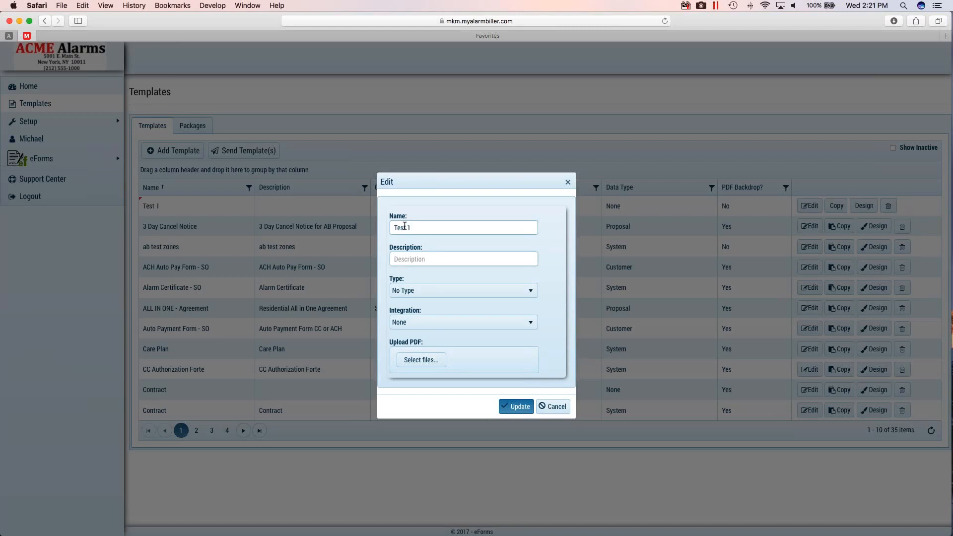
# - Give the template the description "Contract for New Sale" and the type Sales Contract
pyautogui.write('Contract for New Sale')
pyautogui.press('Tab')
pyautogui.hotkey('alt', 'Down')
pyautogui.press('Down')
pyautogui.press('Return')
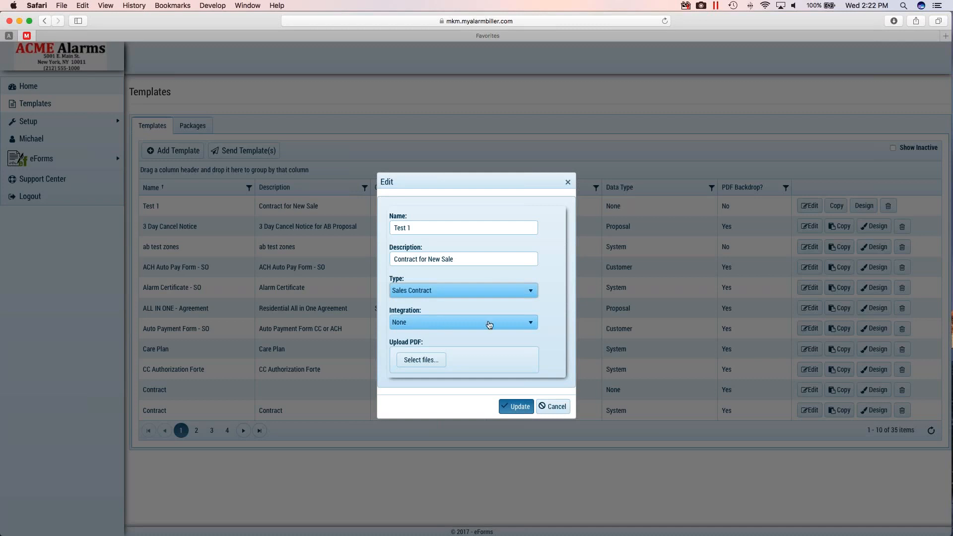
# - Try SedonaOffice as the template's integration and set it back to None
pyautogui.click(530, 323)
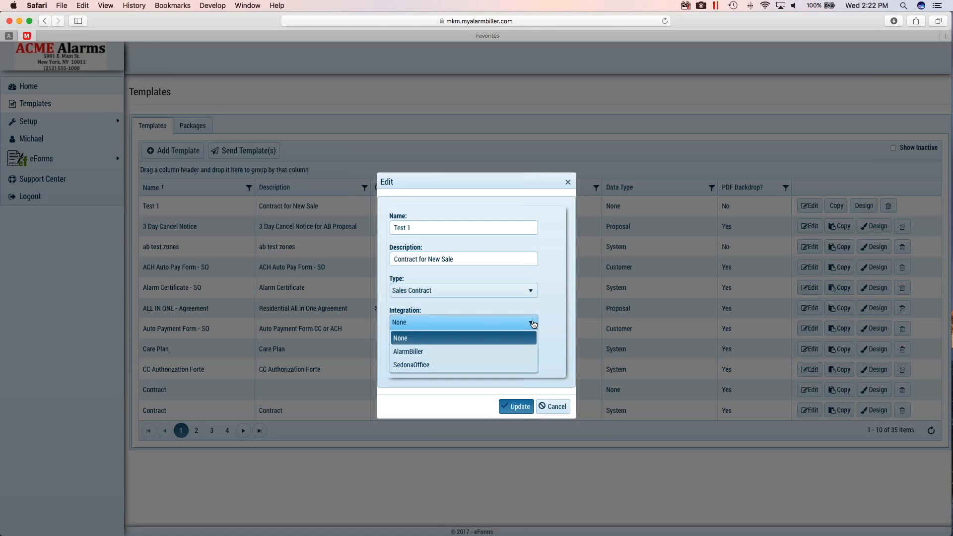
pyautogui.click(428, 366)
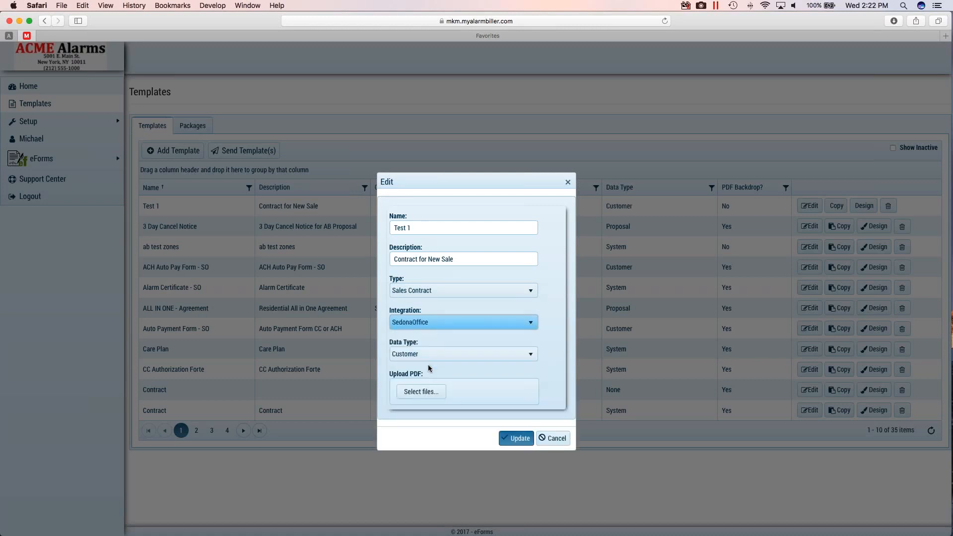
pyautogui.click(530, 324)
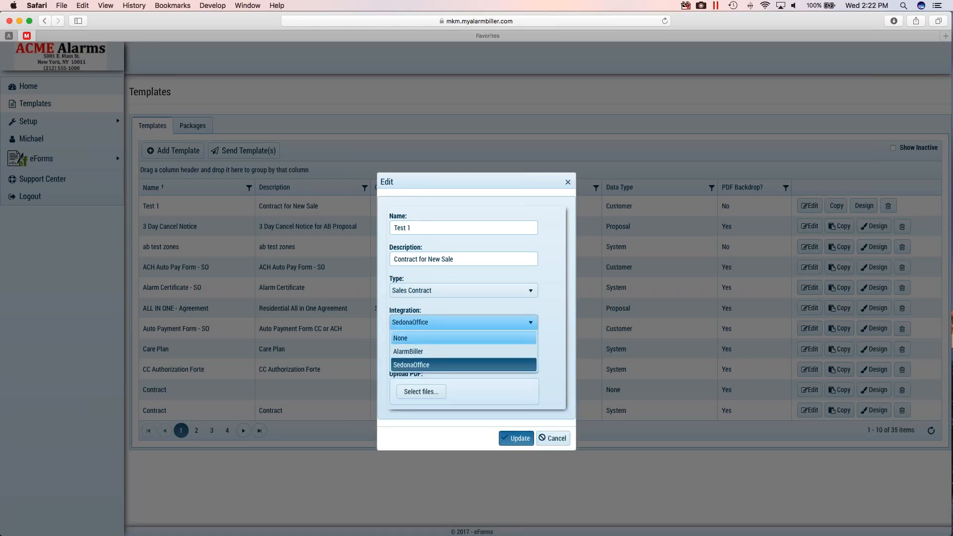
pyautogui.click(455, 338)
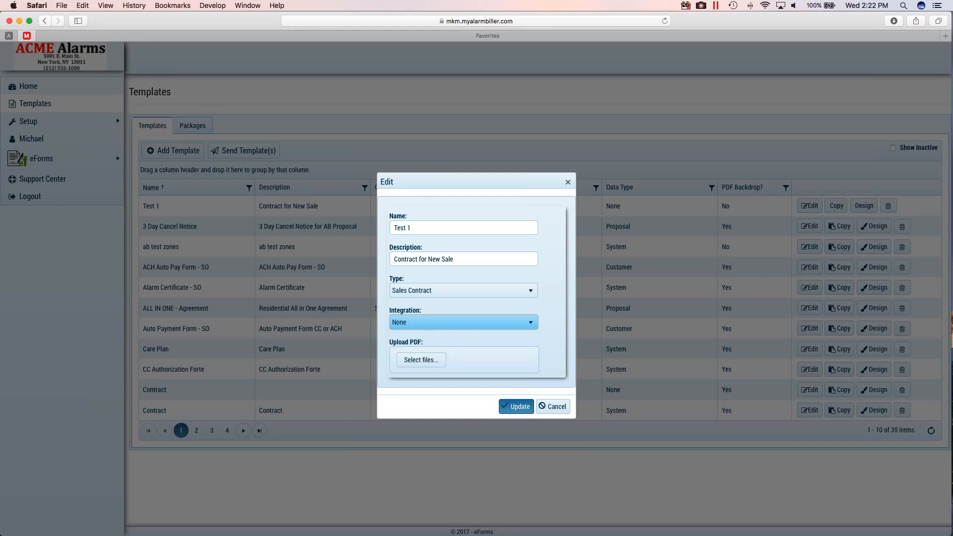
# - Set the template's integration to SedonaOffice with data type Customer, and save it without uploading a PDF
pyautogui.click(530, 323)
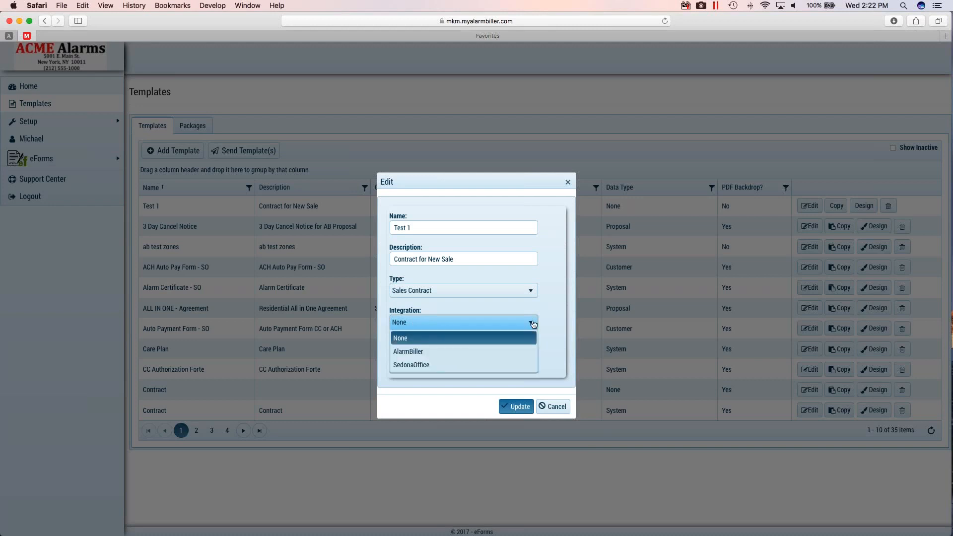
pyautogui.click(416, 365)
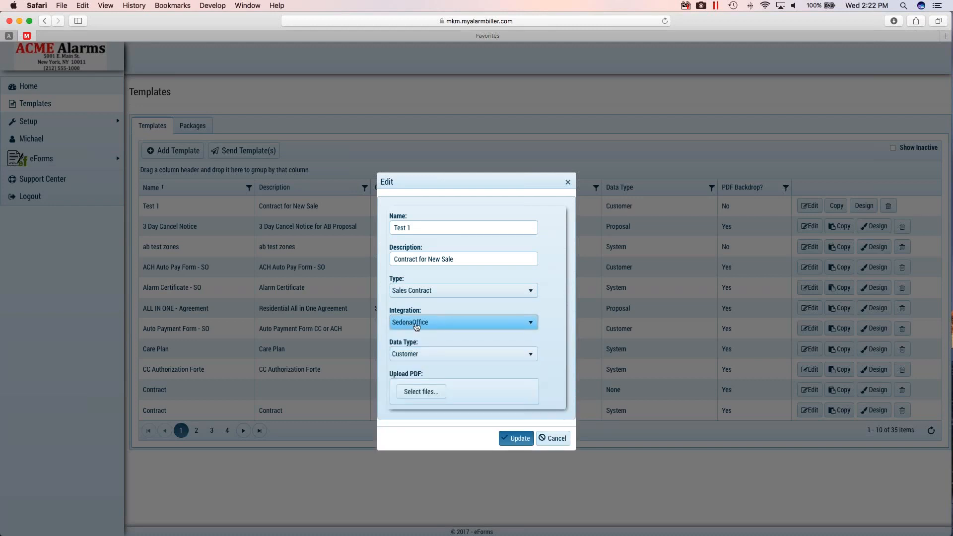
pyautogui.click(530, 355)
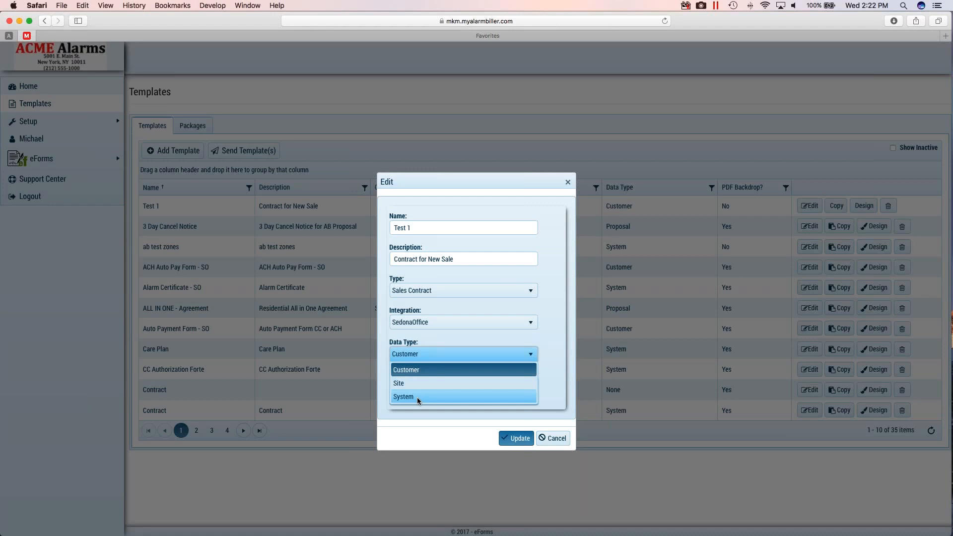
pyautogui.click(407, 371)
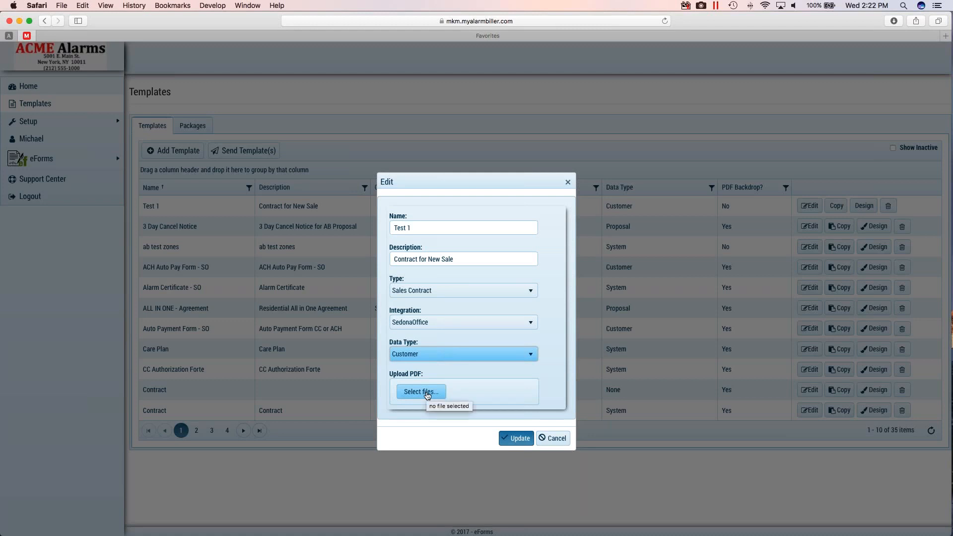
pyautogui.click(516, 438)
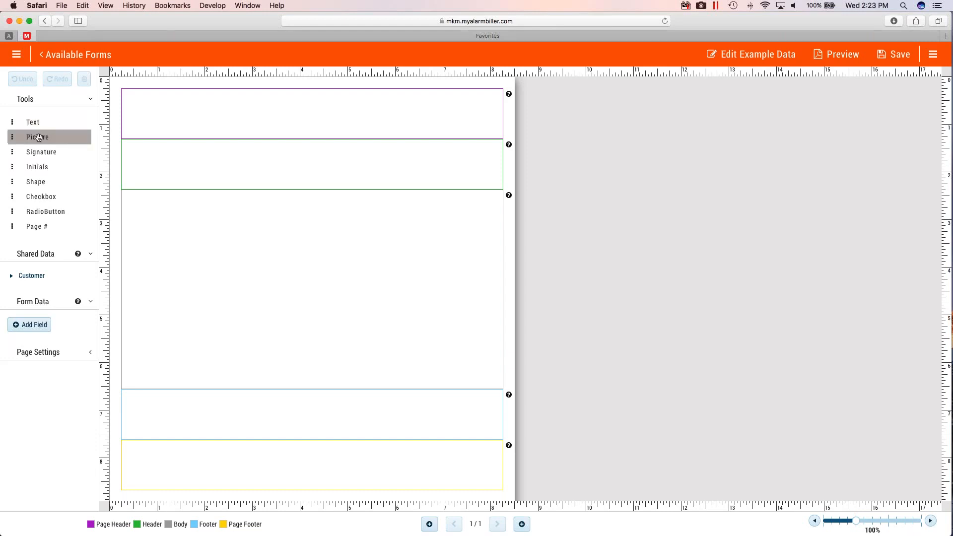
# - Insert the previously used picture ABC Logo.jpg into the page header and position it at the header's right end
pyautogui.moveTo(37, 138); pyautogui.dragTo(168, 117)
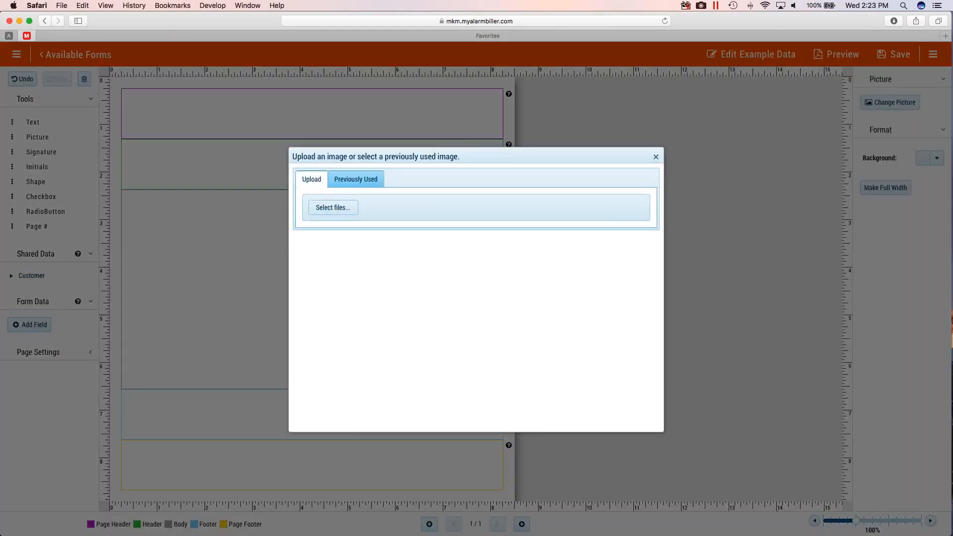
pyautogui.click(357, 179)
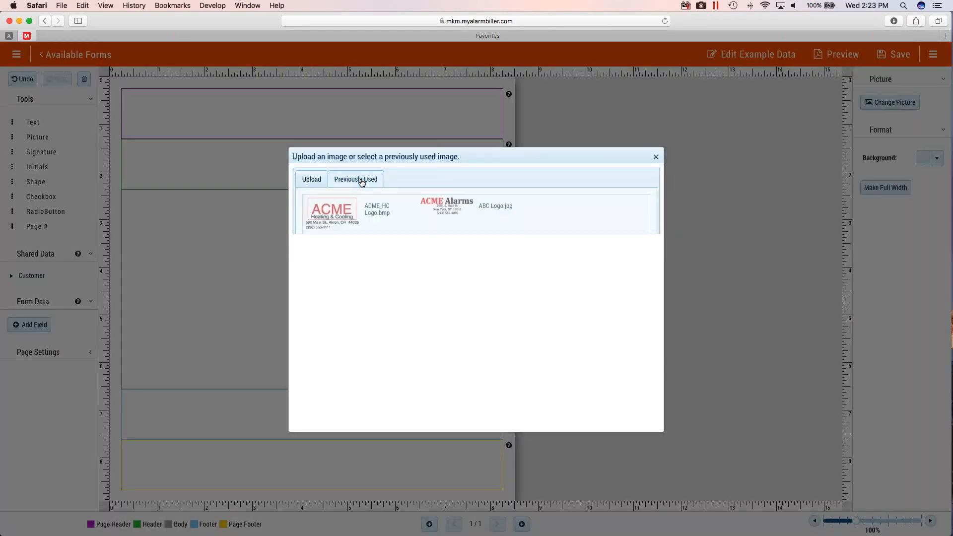
pyautogui.click(455, 211)
pyautogui.click(623, 405)
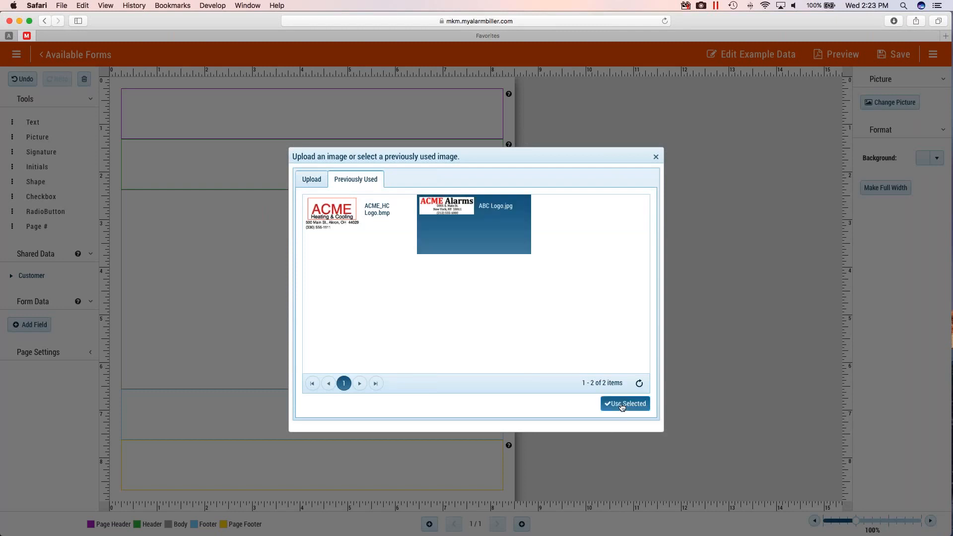
pyautogui.moveTo(189, 110); pyautogui.dragTo(468, 116)
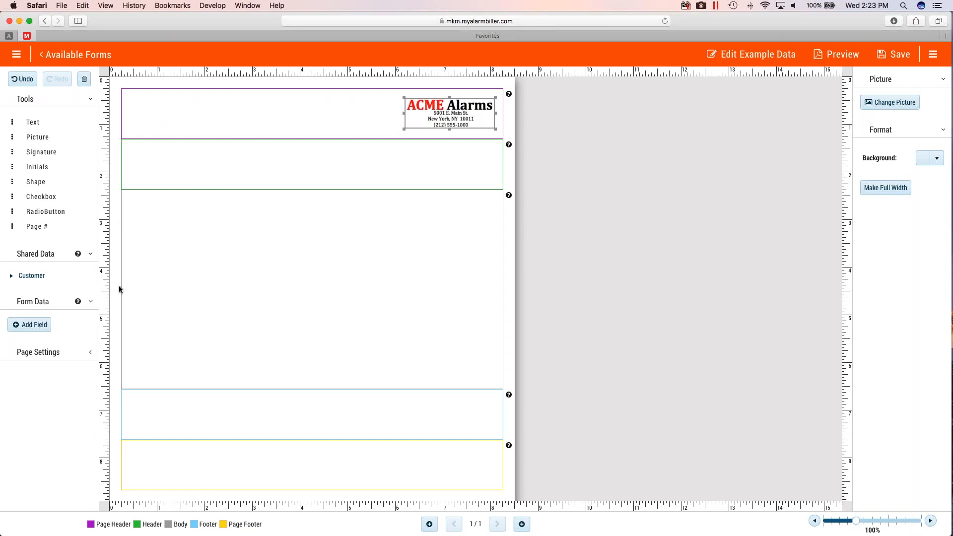
# - Examine the shared customer data fields available for the form, including the Customer Bill Primary group
pyautogui.click(12, 277)
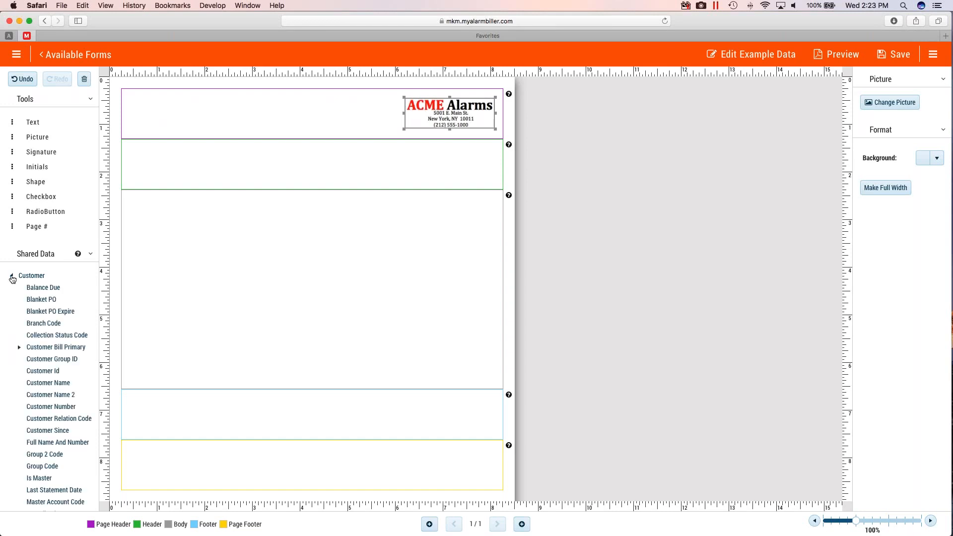
pyautogui.scroll(-5, 61, 300)
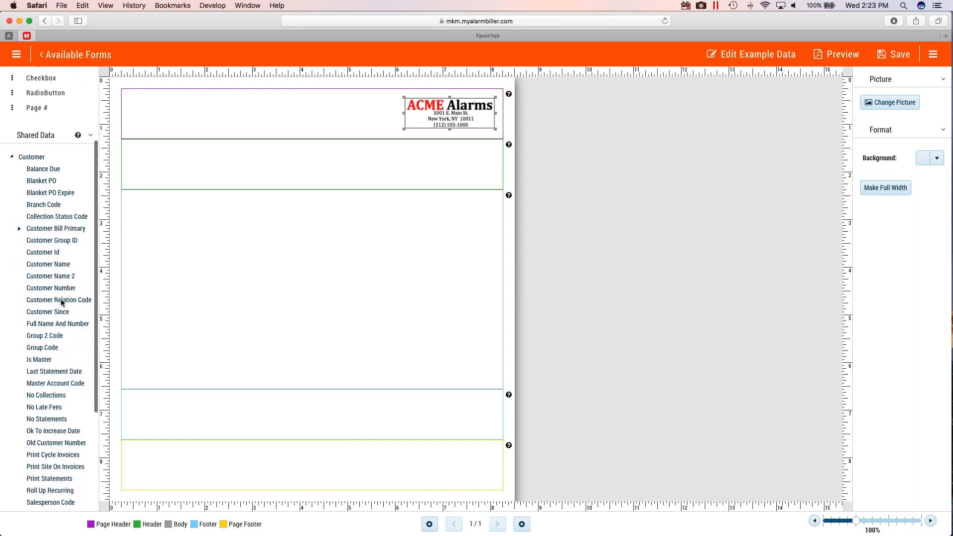
pyautogui.scroll(-1, 61, 302)
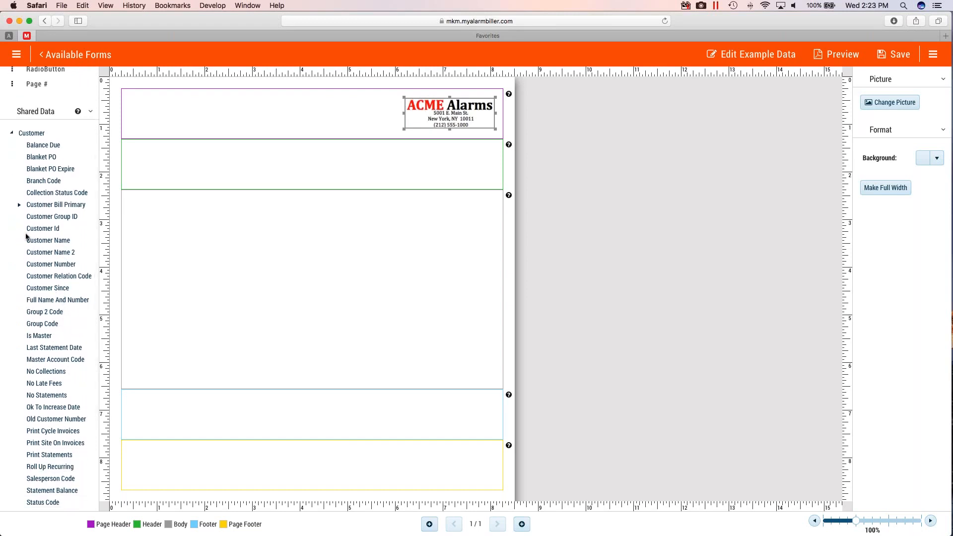
pyautogui.click(19, 204)
pyautogui.click(20, 205)
pyautogui.click(12, 133)
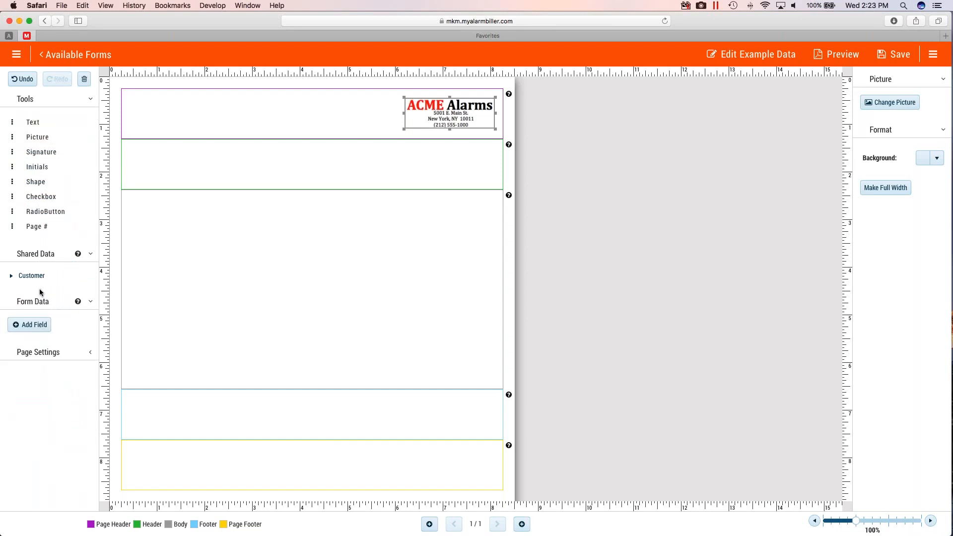
# - Place the Customer Bill Primary fields Bill Name, Address 1 and City stacked at the left of the header section
pyautogui.click(11, 275)
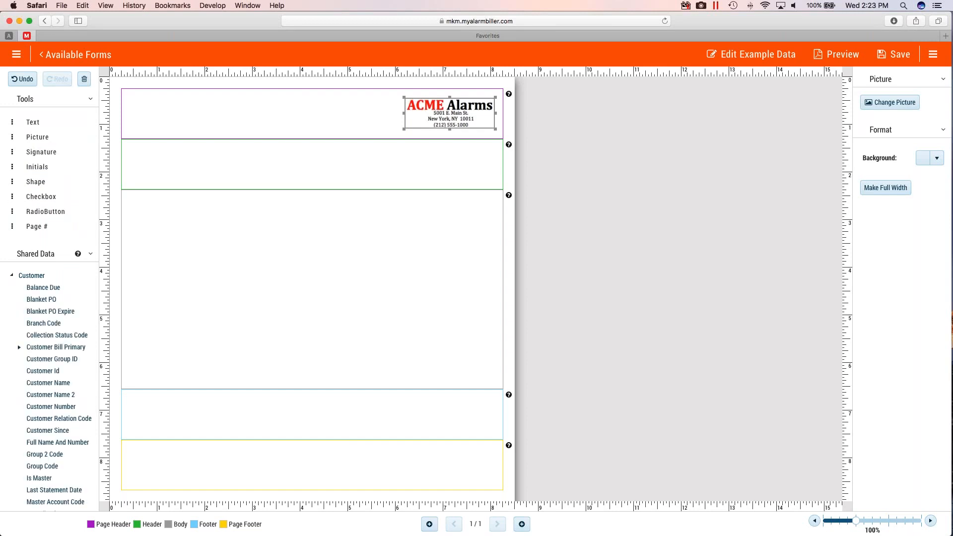
pyautogui.scroll(-3, 49, 342)
pyautogui.click(20, 276)
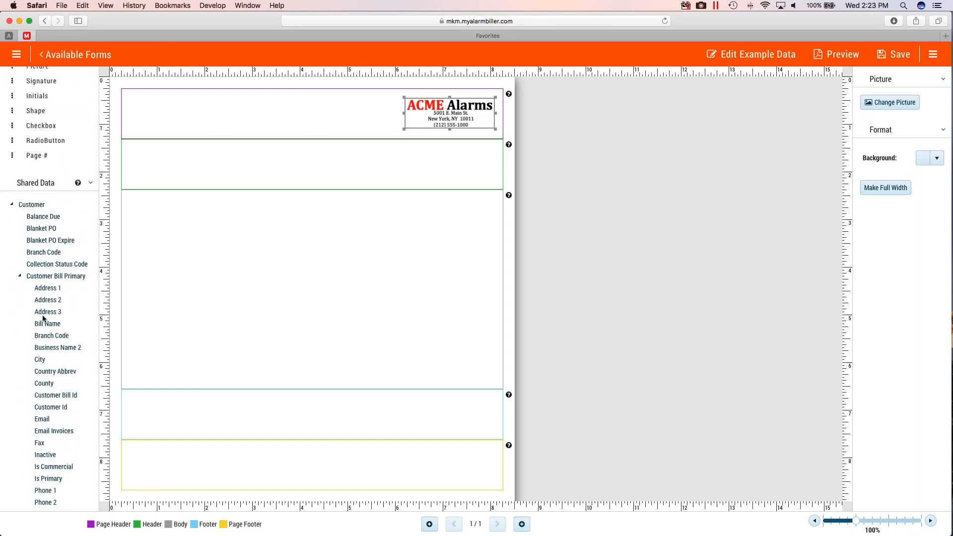
pyautogui.moveTo(50, 328); pyautogui.dragTo(192, 155)
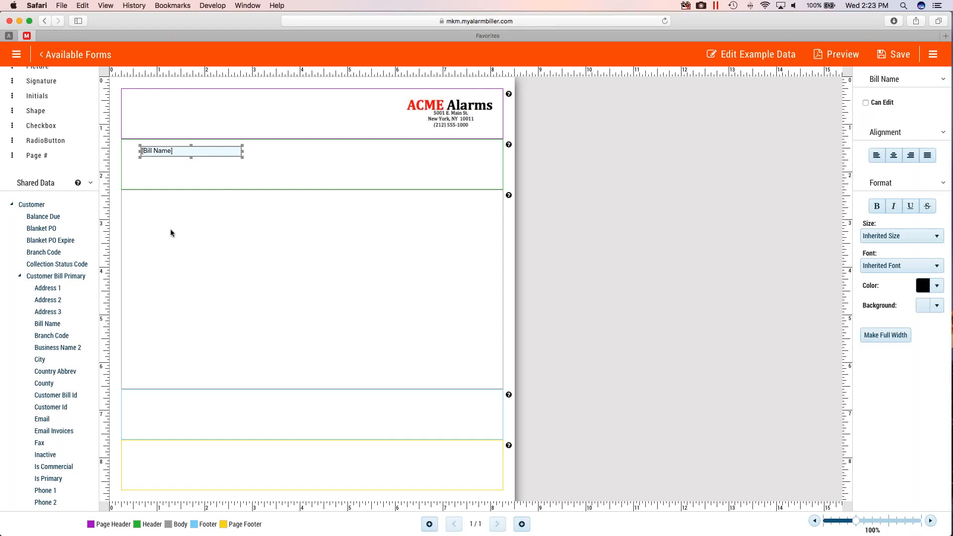
pyautogui.moveTo(53, 288); pyautogui.dragTo(191, 169)
pyautogui.moveTo(49, 358); pyautogui.dragTo(190, 181)
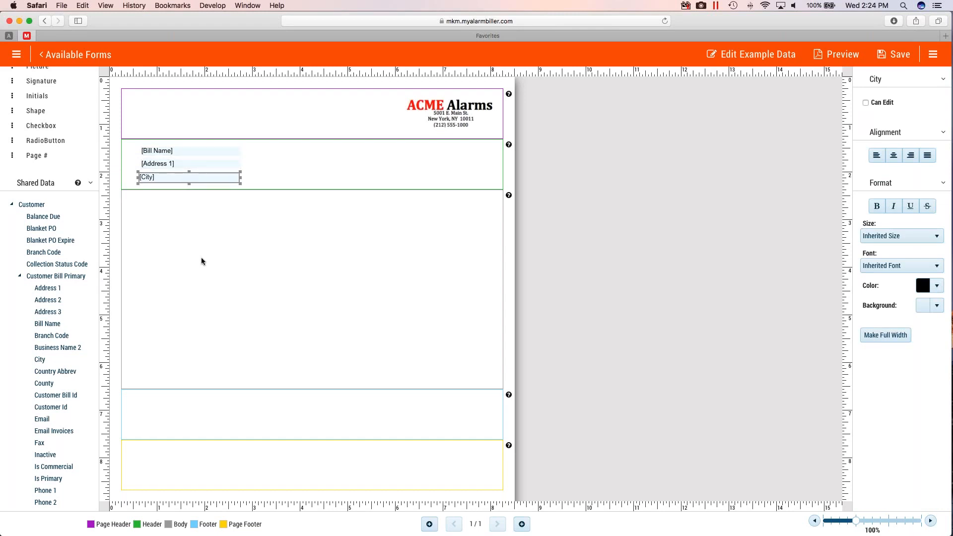
# - Add a static text block at the top of the body section, spanning nearly its full width
pyautogui.scroll(2, 125, 314)
pyautogui.scroll(4, 59, 238)
pyautogui.moveTo(45, 128); pyautogui.dragTo(488, 256)
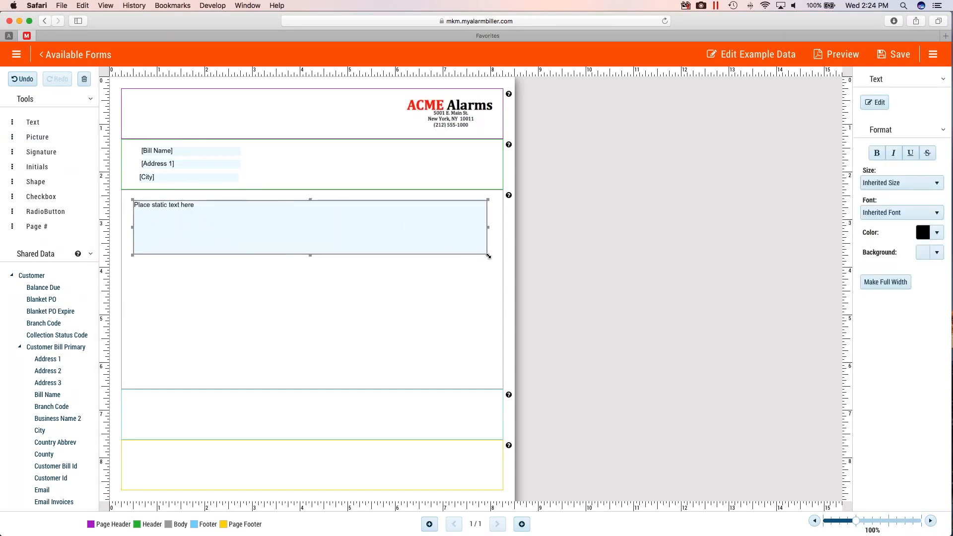
# - Replace the static text in the body's text block with about three lines of random filler text
pyautogui.click(875, 102)
pyautogui.moveTo(405, 147); pyautogui.dragTo(264, 155)
pyautogui.moveTo(424, 148); pyautogui.dragTo(264, 145)
pyautogui.write('jadsfjalks fasdfjasdklf asdjflaksdjflasf sadjfkalsd')
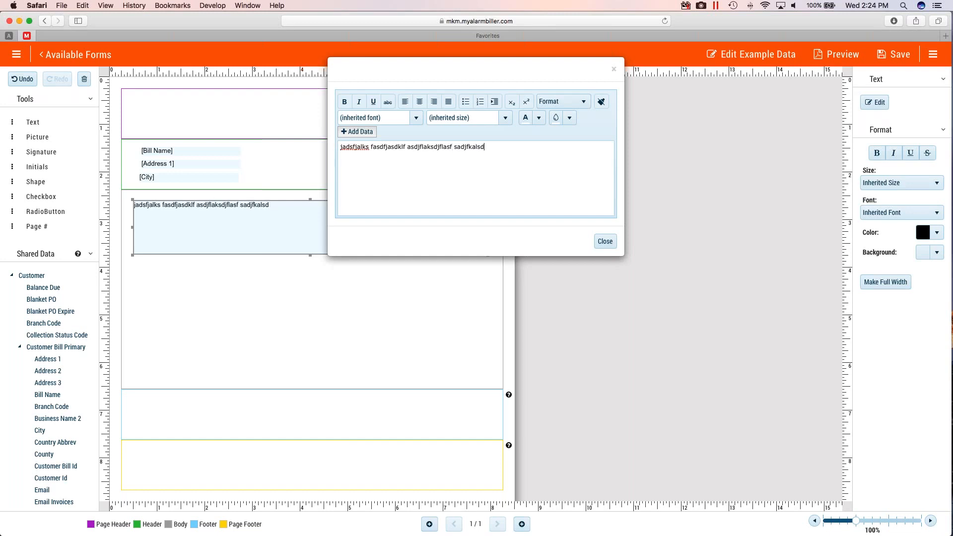
pyautogui.write('jflkasd fasdfjkasdf sadfjasdlkf jasdfjasdlfasd fklasdfjskaldfjklsadfj')
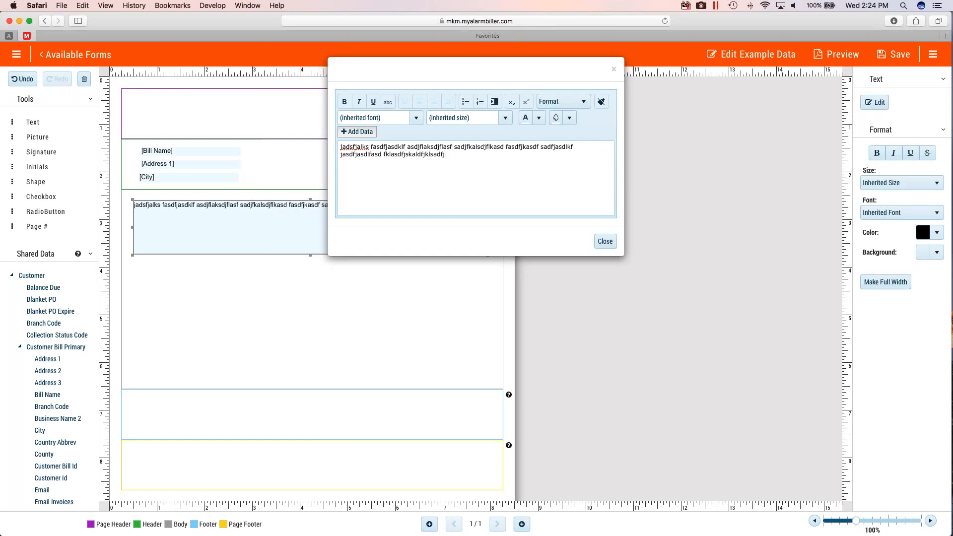
pyautogui.write(' asdfklasdjfklsadjfkasd fkladsjfldaskjfsadklf sadkfjasdklf asdkfjsdaklf jasd')
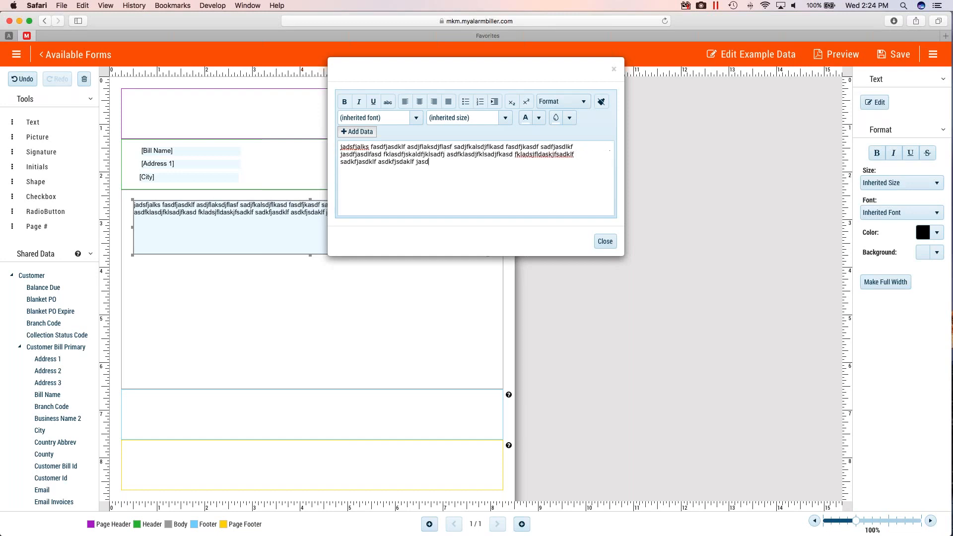
pyautogui.write('kfjalsdkf jsakdljfklsadjfas dfklasdjfklasdjflkasd')
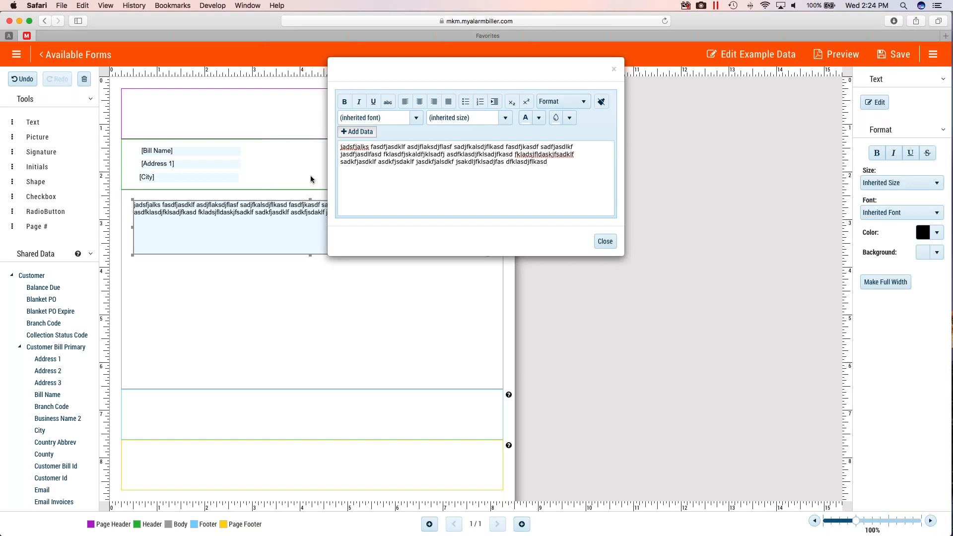
# - Format a stretch of the filler text's second line as bold at 24pt
pyautogui.moveTo(389, 155); pyautogui.dragTo(456, 155)
pyautogui.moveTo(496, 155); pyautogui.dragTo(509, 156)
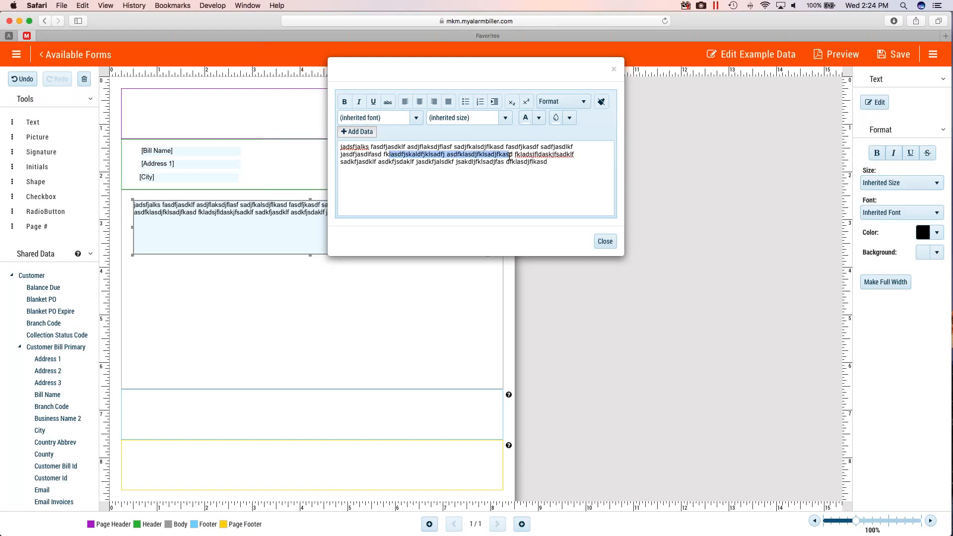
pyautogui.click(345, 102)
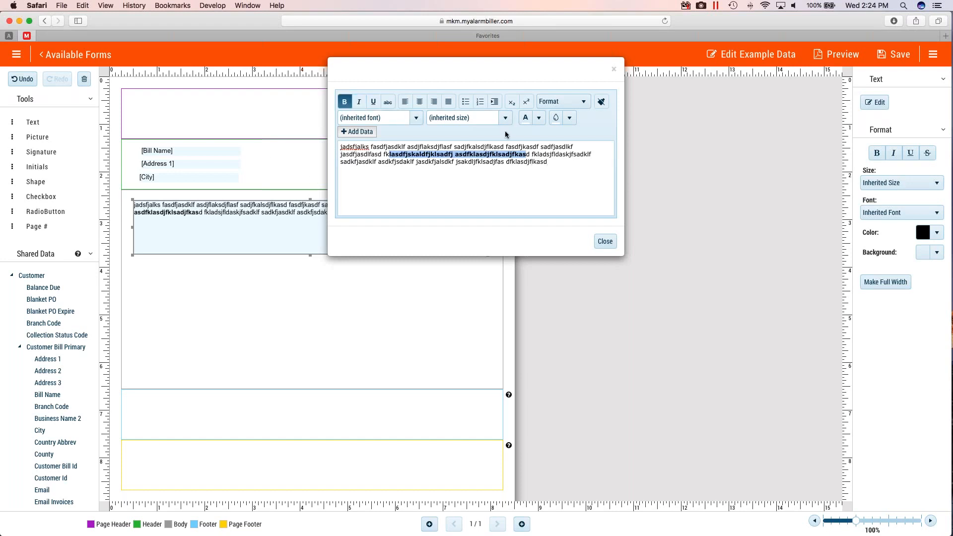
pyautogui.click(504, 118)
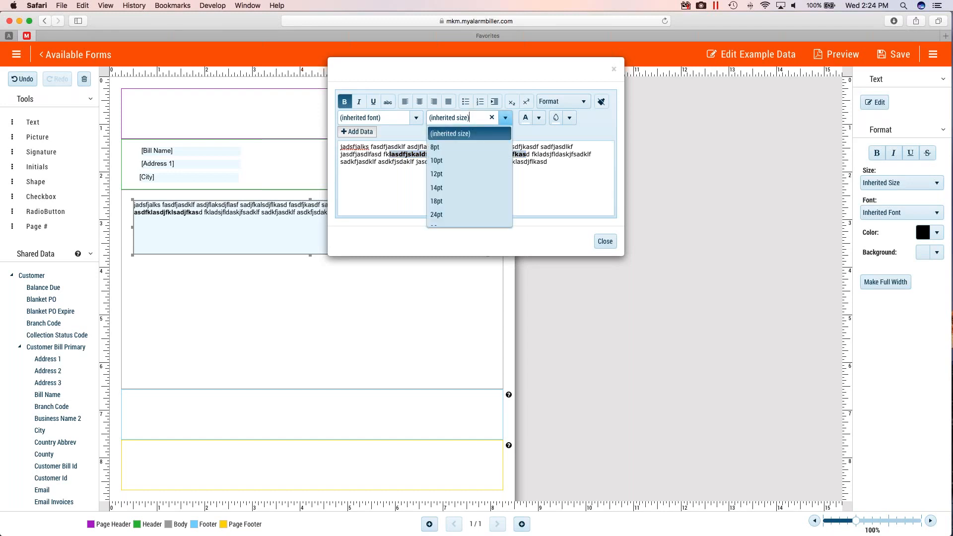
pyautogui.click(442, 210)
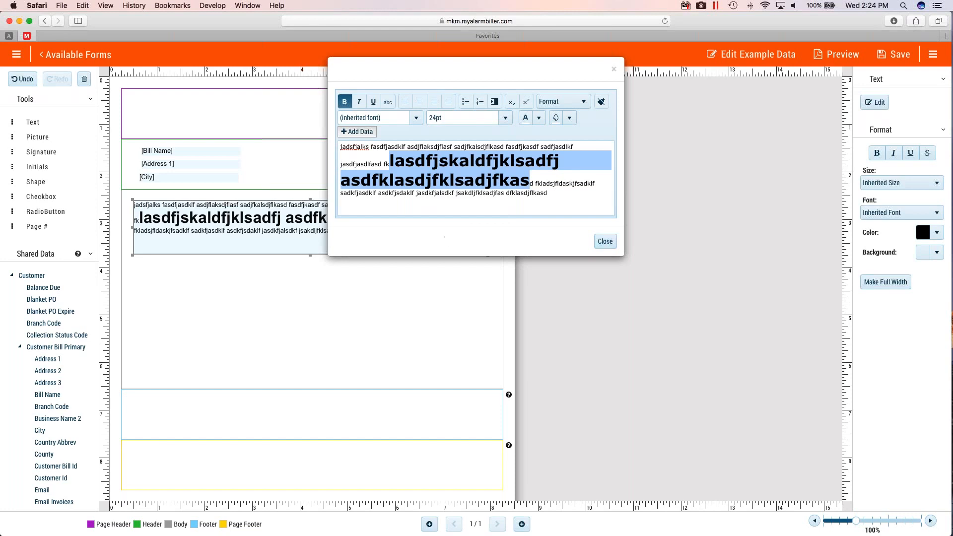
# - Add a new line below the filler text reading "Your Balance Due is: $" followed by the shared customer Balance Due field, and close the text editor
pyautogui.click(567, 194)
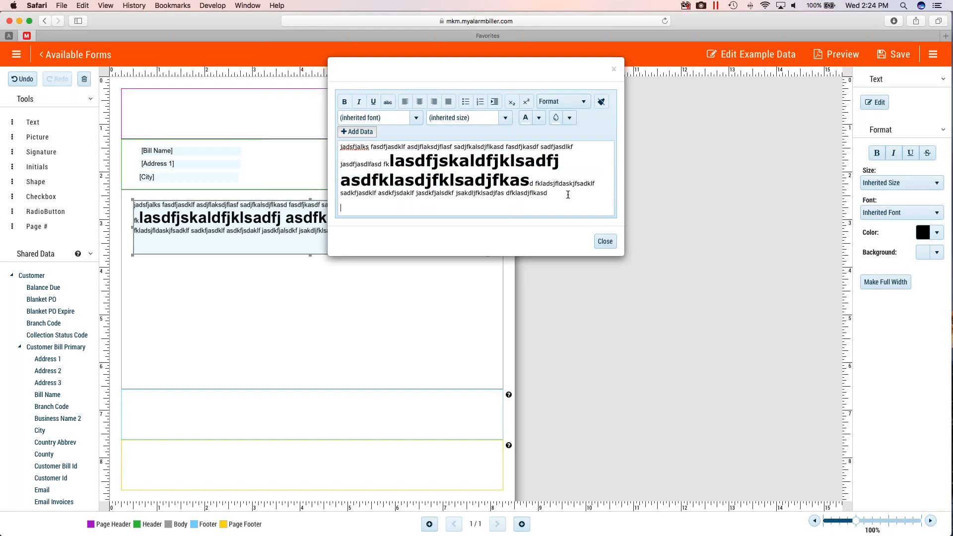
pyautogui.click(348, 131)
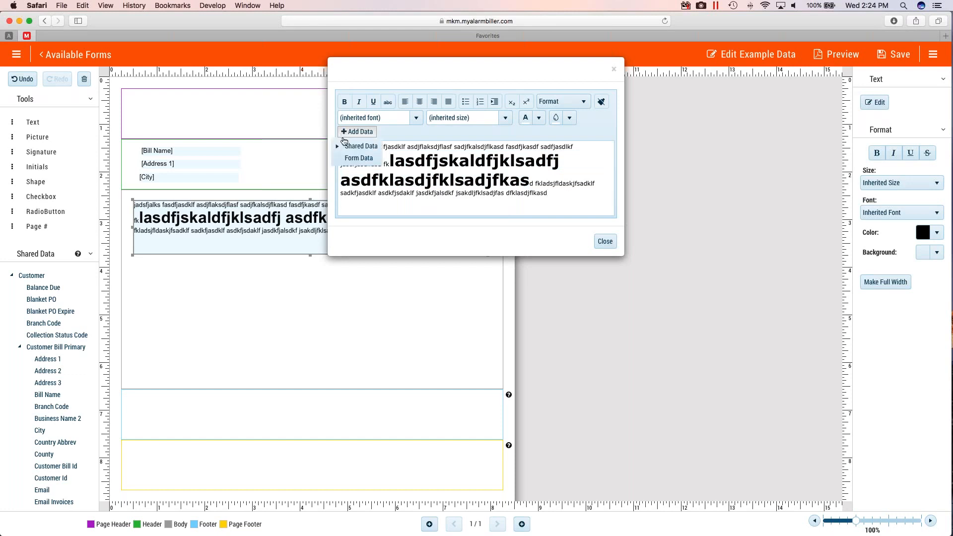
pyautogui.click(338, 146)
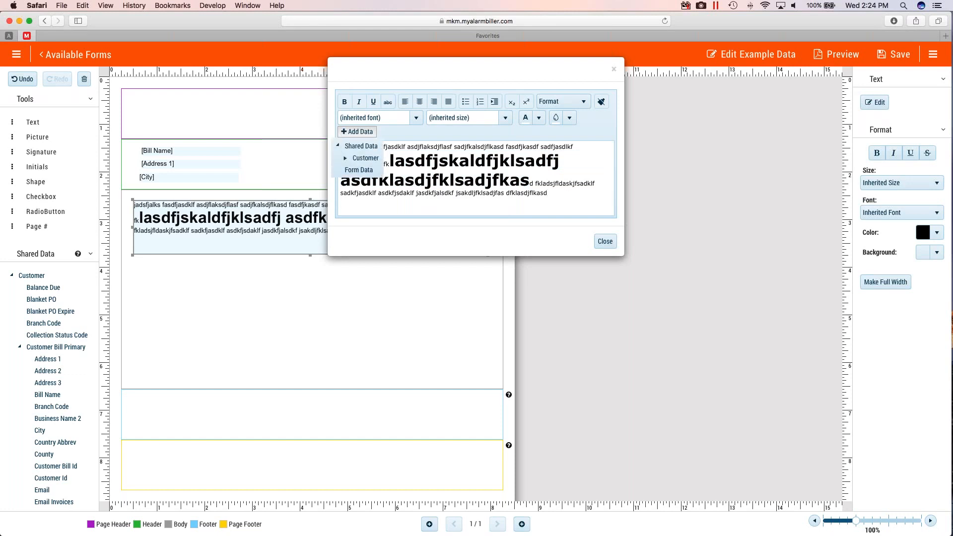
pyautogui.click(346, 158)
pyautogui.scroll(-2, 393, 218)
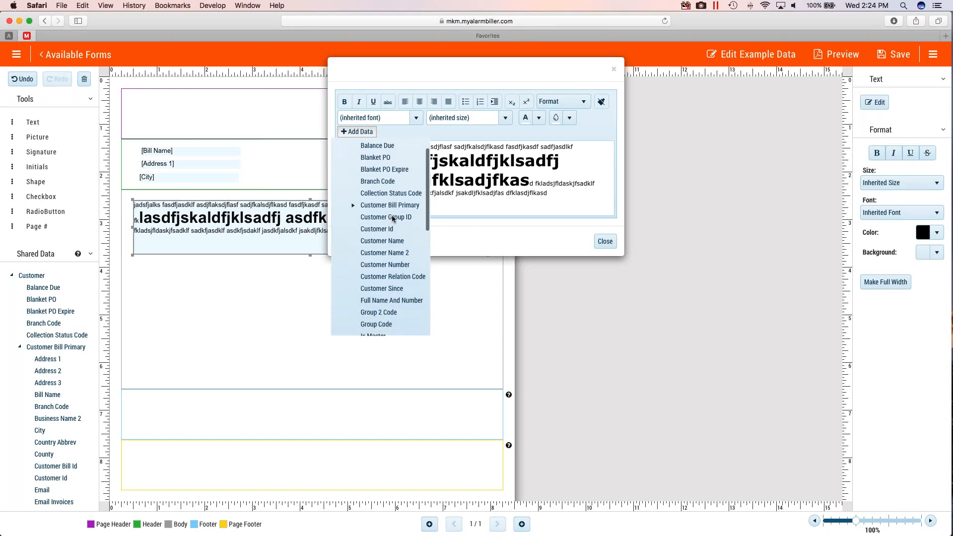
pyautogui.click(382, 145)
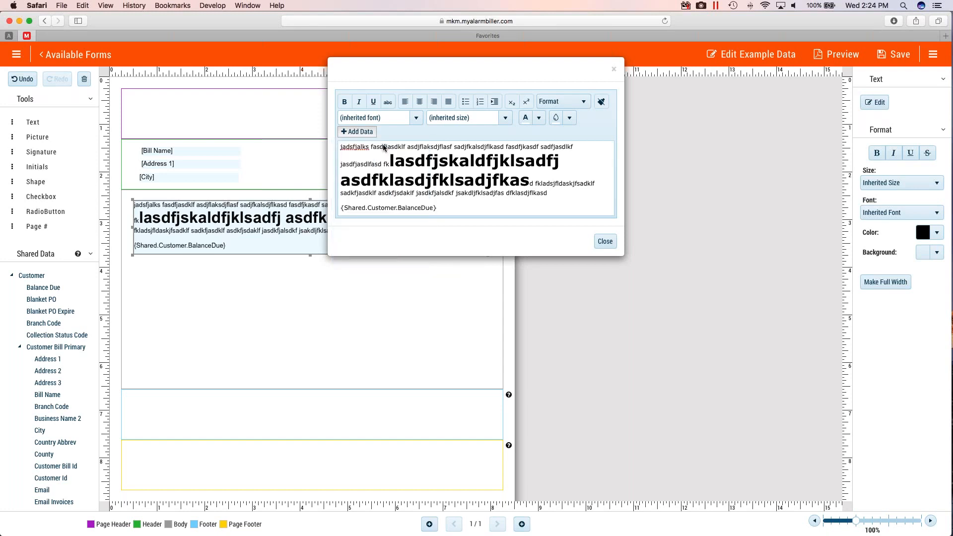
pyautogui.write('Your Balance Due is: ')
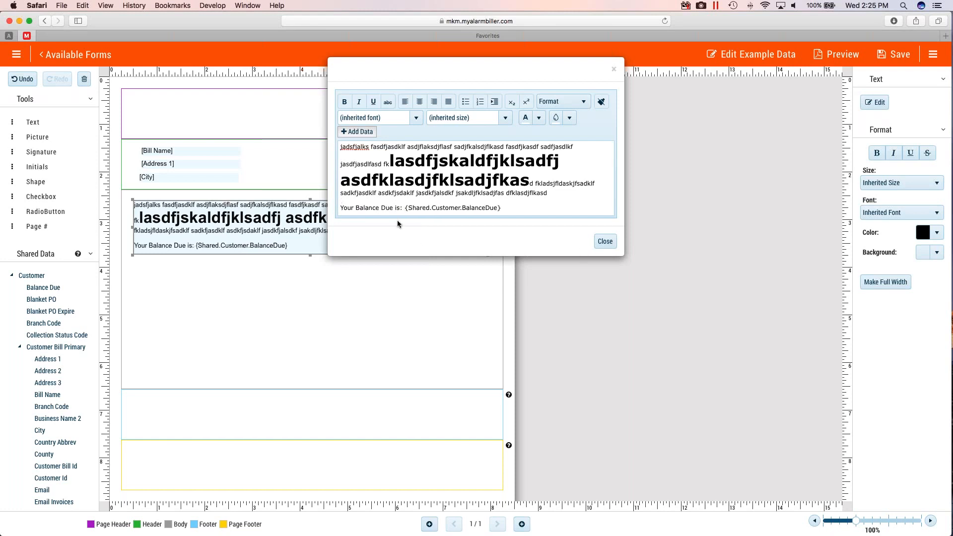
pyautogui.write('$')
pyautogui.click(605, 241)
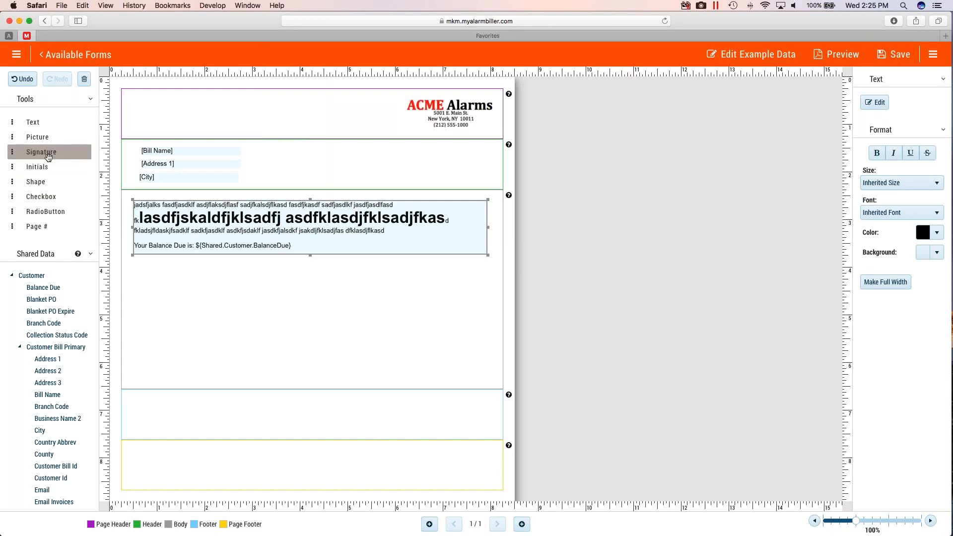
# - Place a signature field about 3.75 inches wide at the left of the footer section, label it "Sign Here", and save the form
pyautogui.moveTo(42, 154)
pyautogui.mouseDown()
pyautogui.moveTo(191, 313)
pyautogui.moveTo(185, 416)
pyautogui.mouseUp()
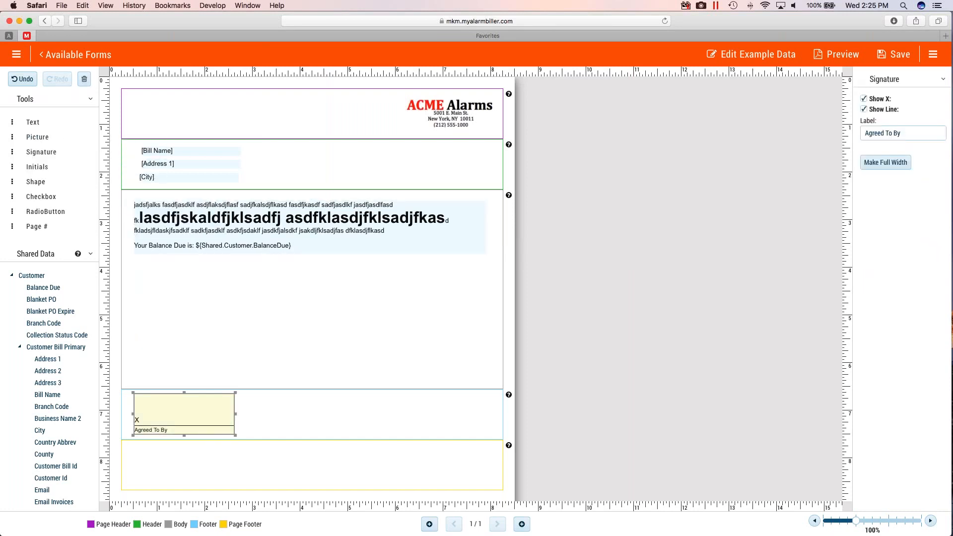
pyautogui.moveTo(236, 435); pyautogui.dragTo(313, 436)
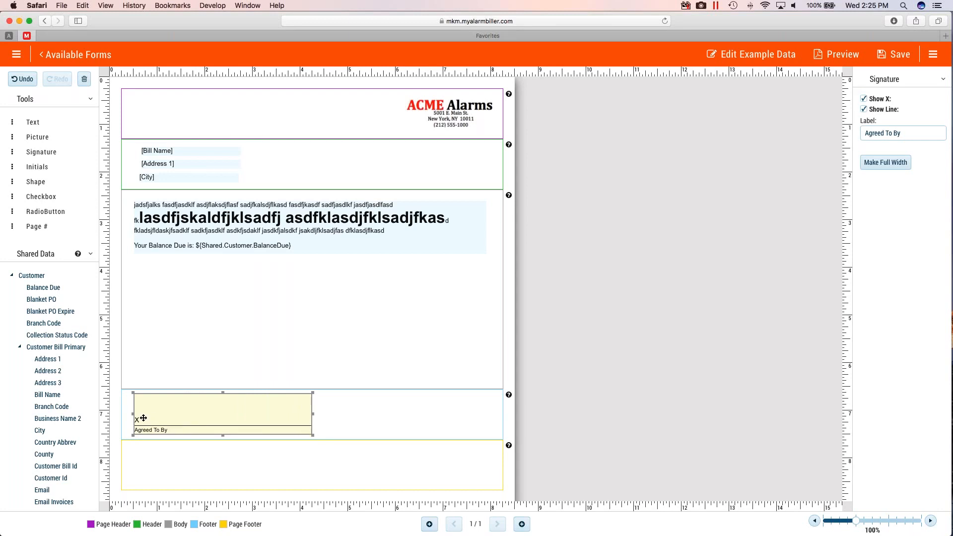
pyautogui.click(864, 98)
pyautogui.click(910, 132)
pyautogui.moveTo(910, 132); pyautogui.dragTo(816, 128)
pyautogui.write('S')
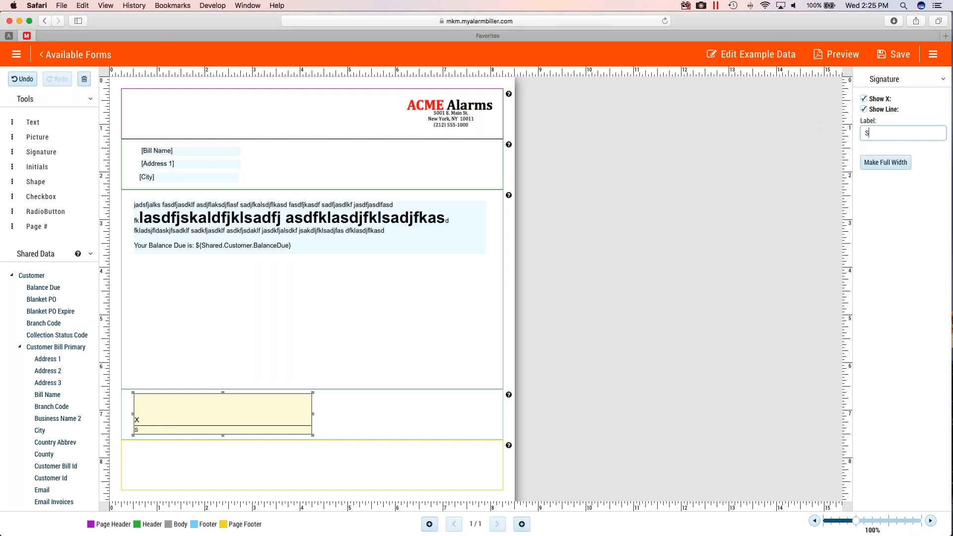
pyautogui.write('ign Here')
pyautogui.click(896, 58)
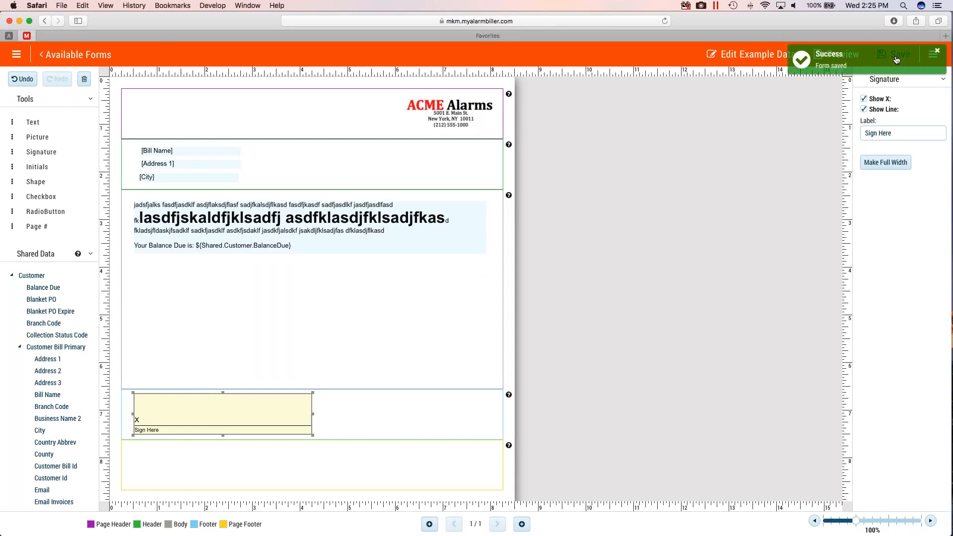
# - Return to the available forms and start sending a template, naming it with the customer's full name followed by "- Sales Agreement"
pyautogui.click(64, 56)
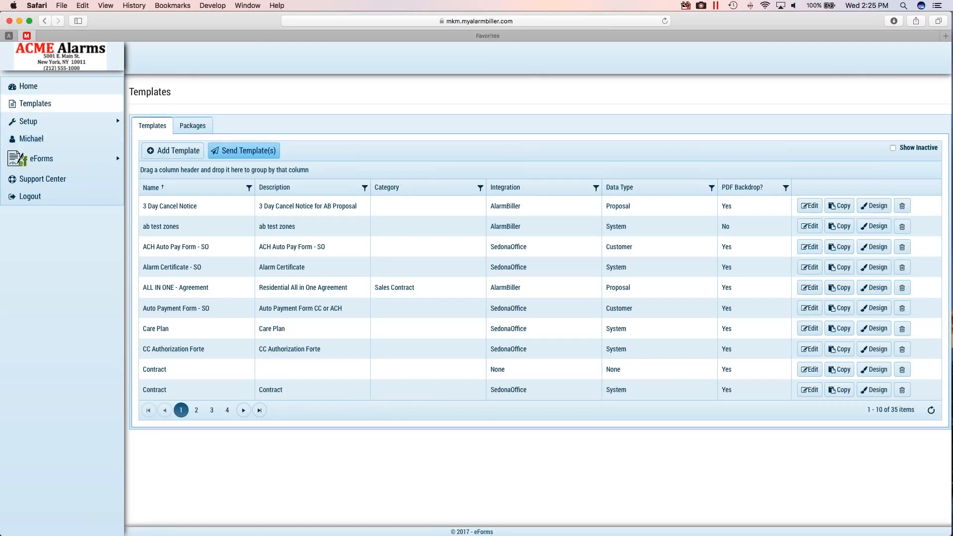
pyautogui.click(244, 155)
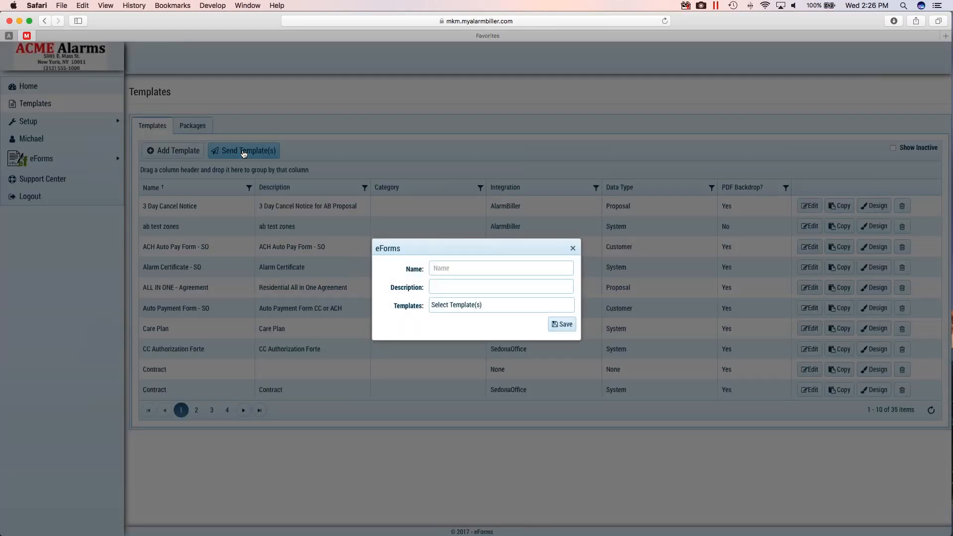
pyautogui.click(443, 270)
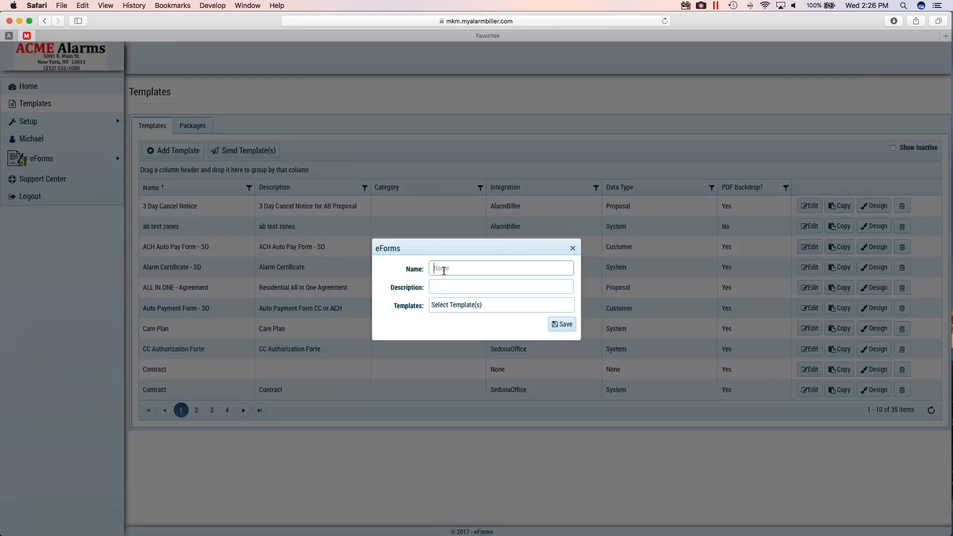
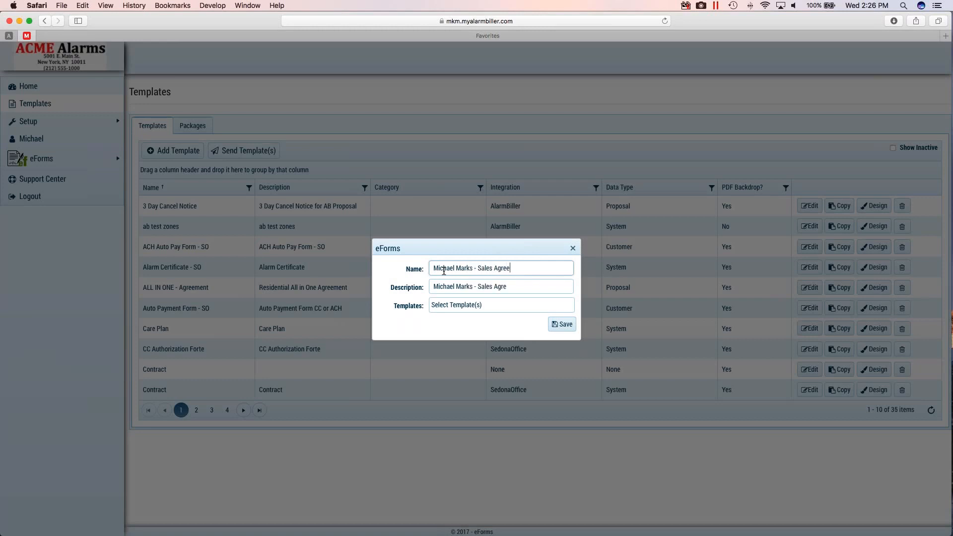
pyautogui.write('ment')
# - Search the templates for "test" and include the Customer template Test 1
pyautogui.click(441, 305)
pyautogui.write('test')
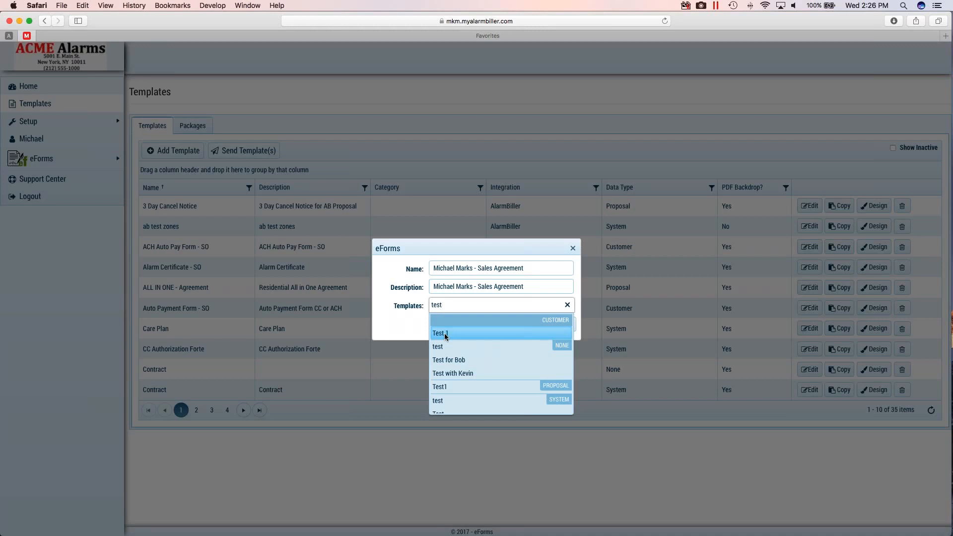
pyautogui.click(445, 334)
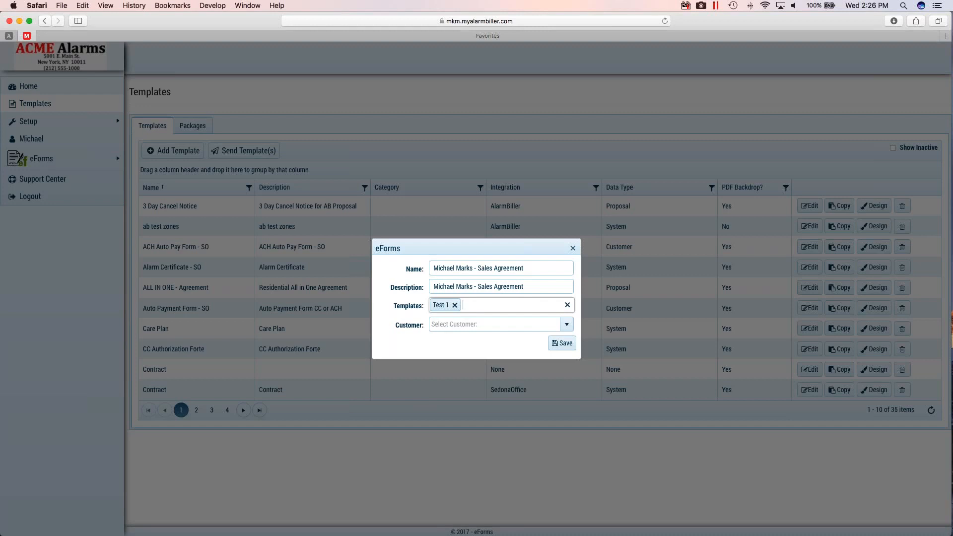
# - Find the customer by first name, select the matching customer record, and save the new eForms document
pyautogui.click(449, 323)
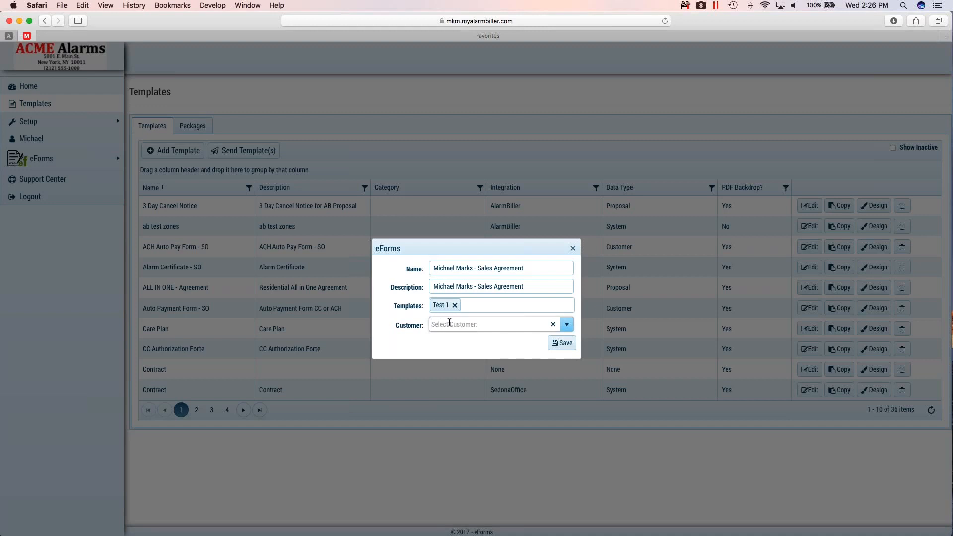
pyautogui.write('michael')
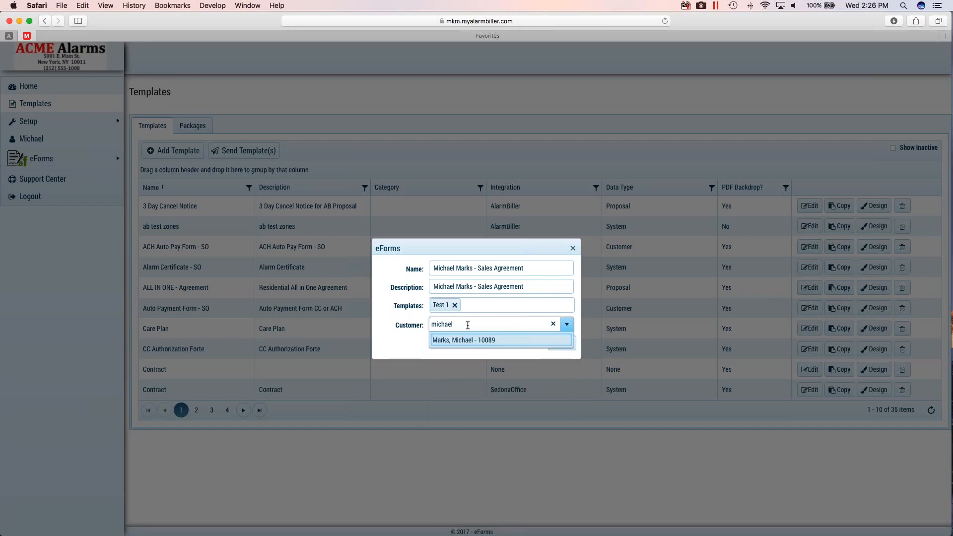
pyautogui.press('BackSpace')
pyautogui.press('BackSpace')
pyautogui.press('BackSpace')
pyautogui.press('BackSpace')
pyautogui.press('BackSpace')
pyautogui.press('BackSpace')
pyautogui.press('BackSpace')
pyautogui.write('mi')
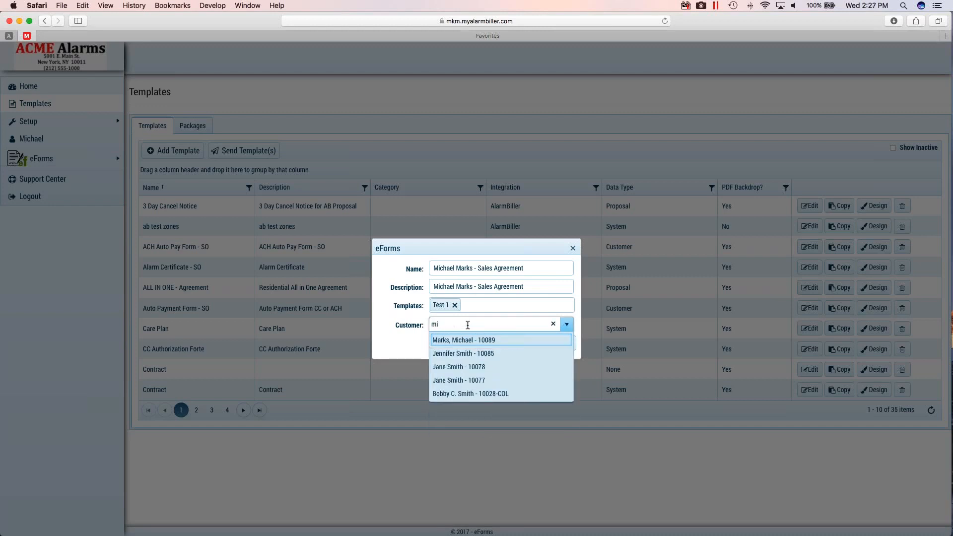
pyautogui.write('c')
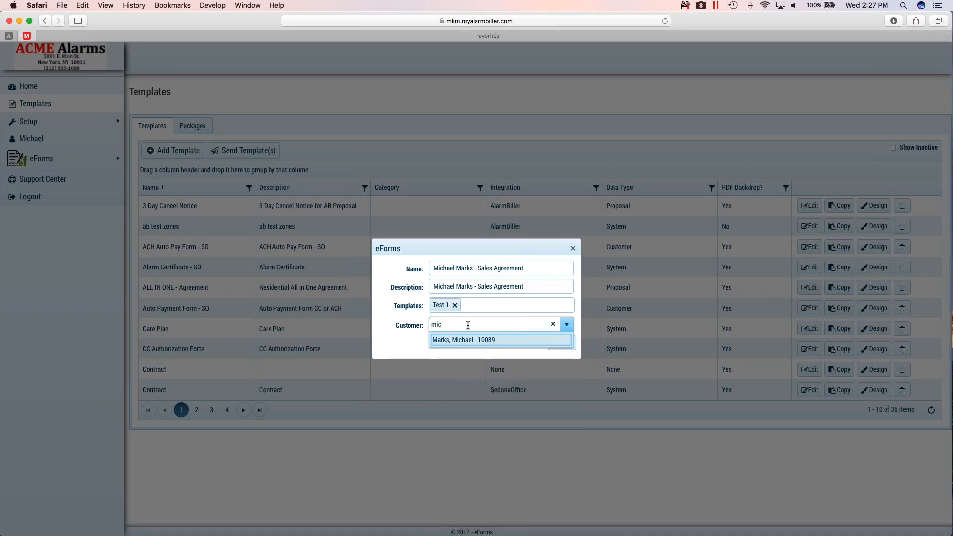
pyautogui.click(484, 342)
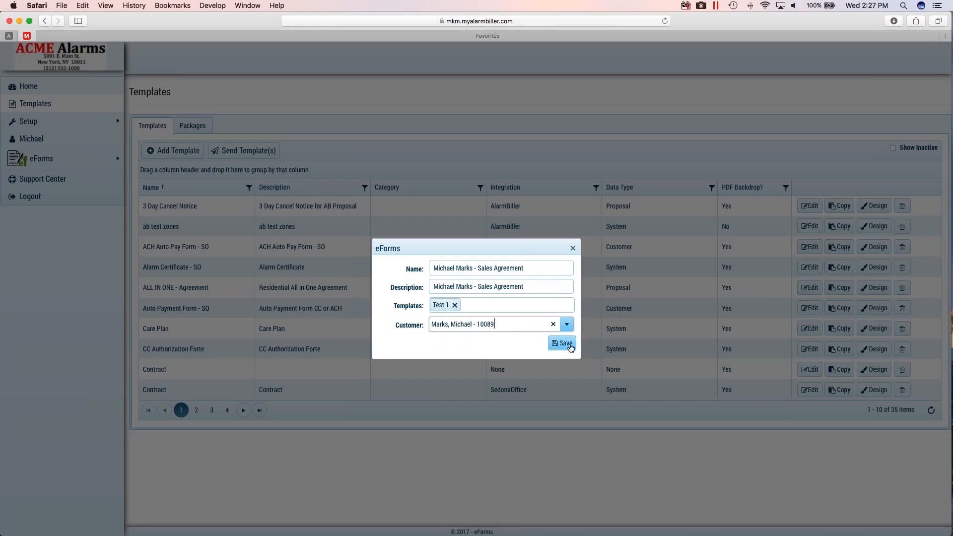
pyautogui.click(570, 347)
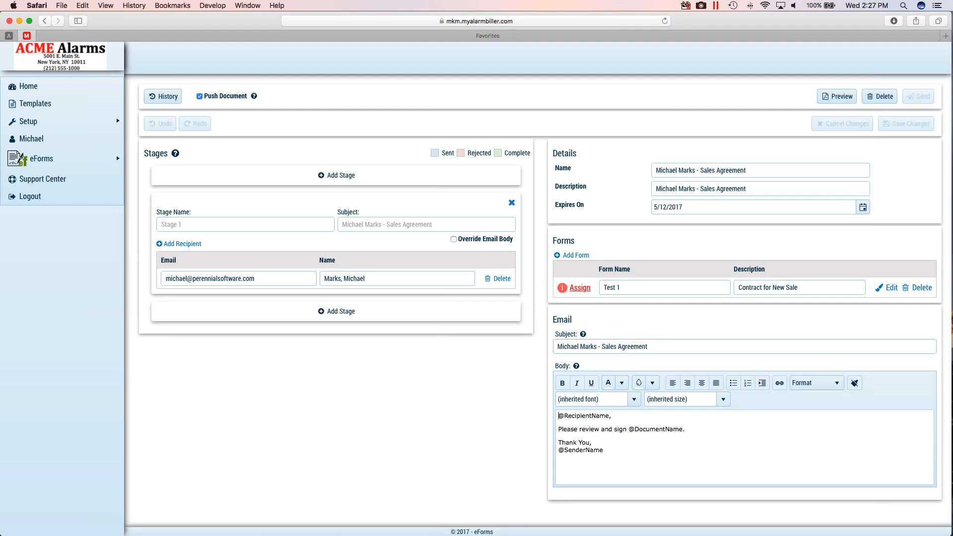
# - Turn off Push Document for the sales agreement
pyautogui.click(199, 97)
pyautogui.click(200, 97)
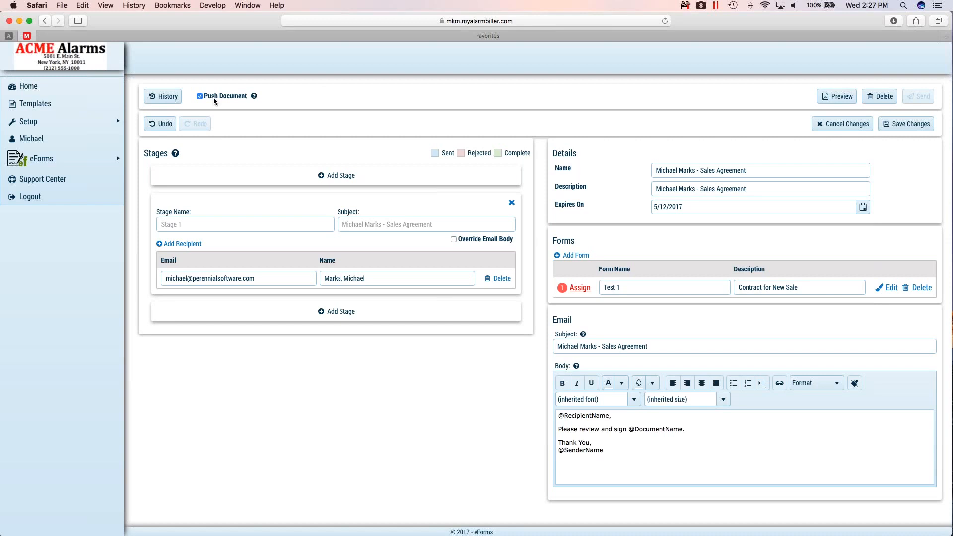
pyautogui.click(199, 96)
# - Rewrite the stage's recipient name in first-name last-name order, keeping the e-mail address
pyautogui.click(272, 279)
pyautogui.moveTo(272, 279); pyautogui.dragTo(150, 278)
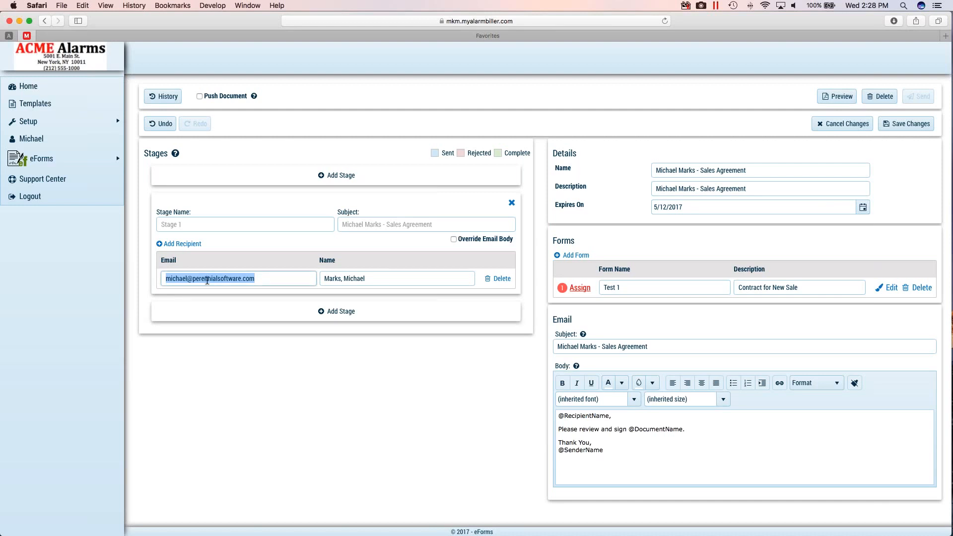
pyautogui.click(379, 280)
pyautogui.moveTo(379, 280); pyautogui.dragTo(308, 267)
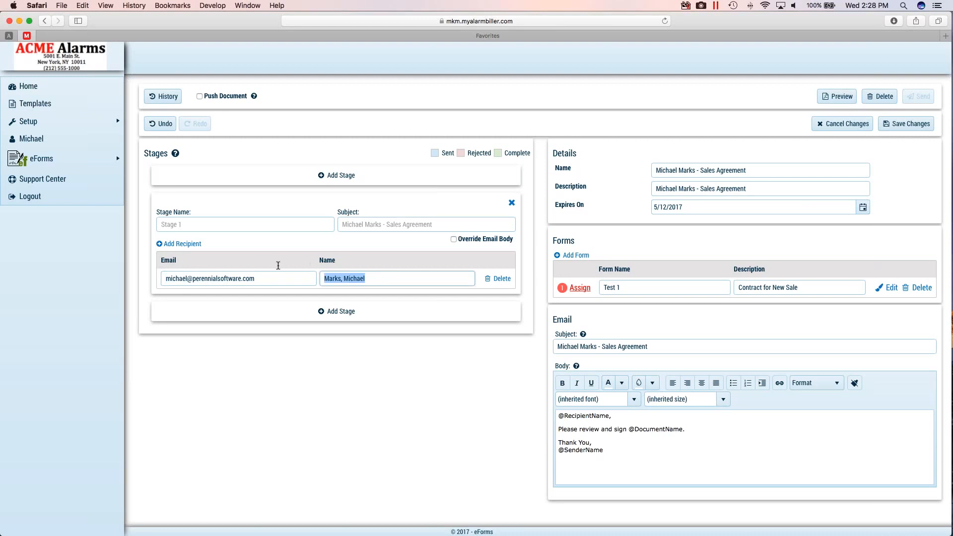
# - Assign the Test 1 form's Signature 0 field to the Stage 1 recipient, save the assignment and return to the document
pyautogui.click(579, 288)
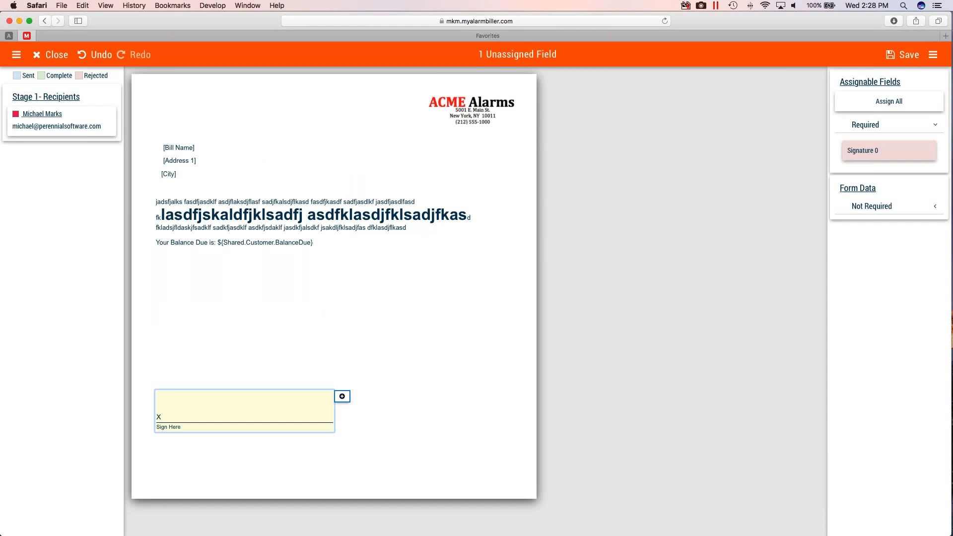
pyautogui.click(77, 114)
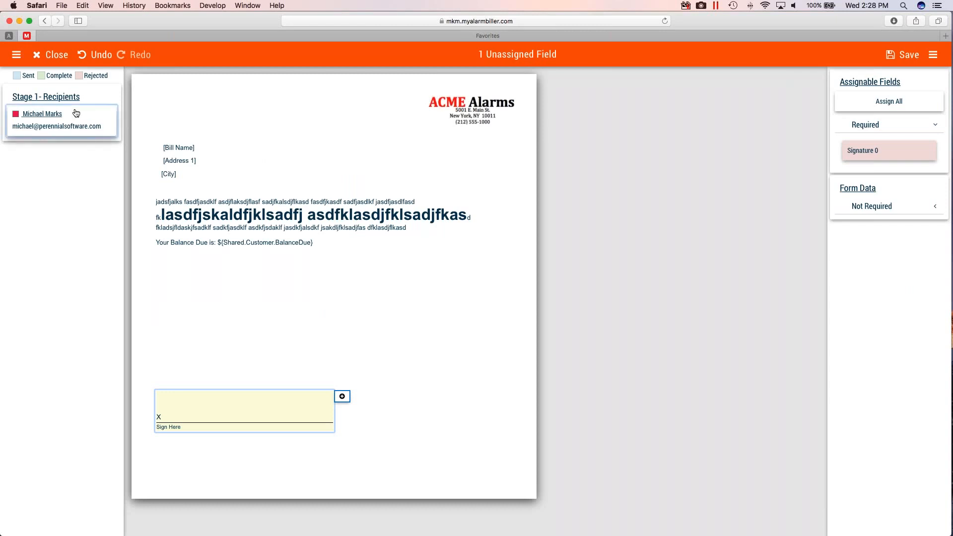
pyautogui.click(342, 396)
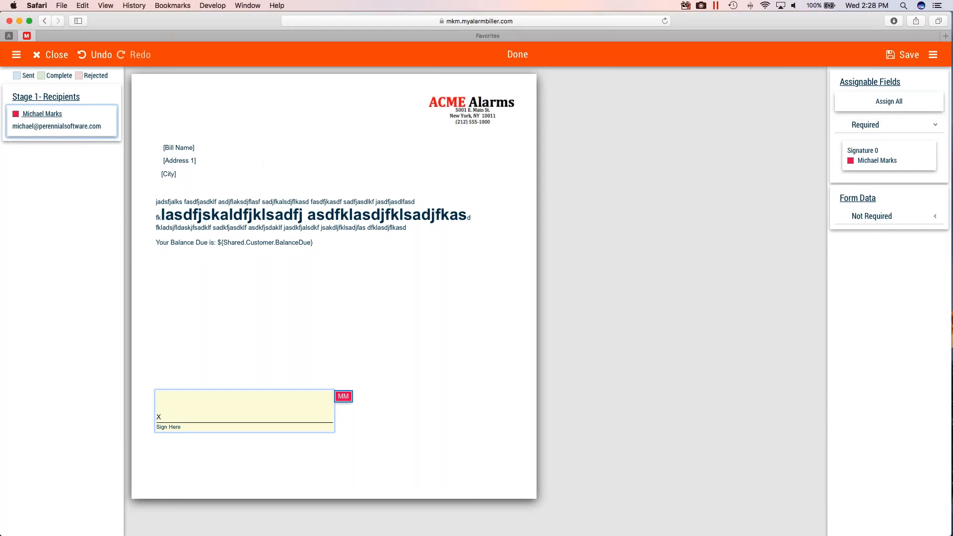
pyautogui.click(900, 58)
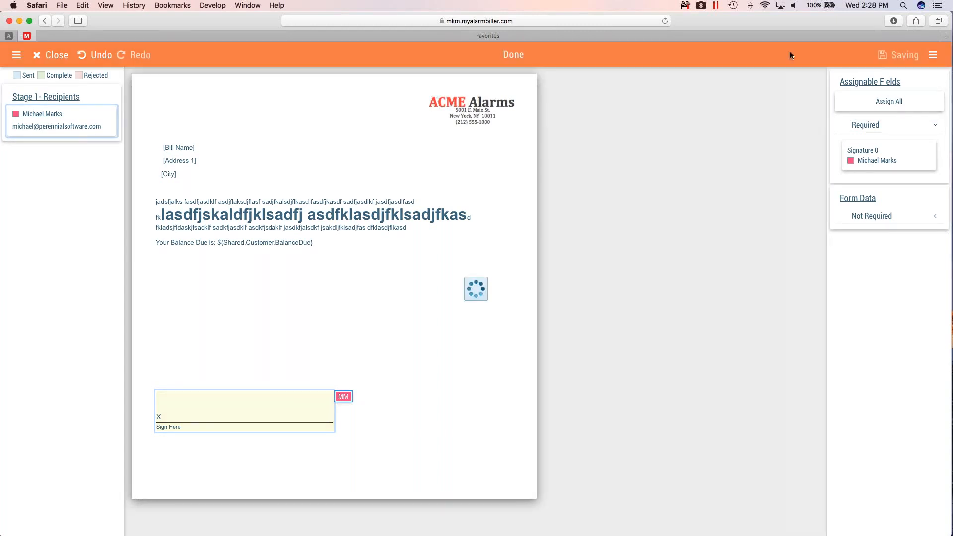
pyautogui.click(54, 55)
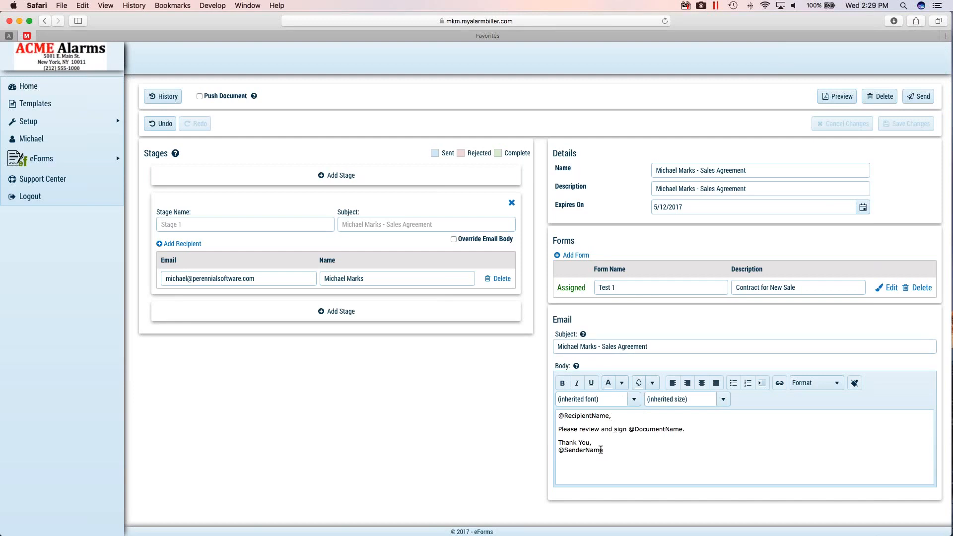
pyautogui.click(698, 428)
pyautogui.press('Return')
pyautogui.write('jaksdfl')
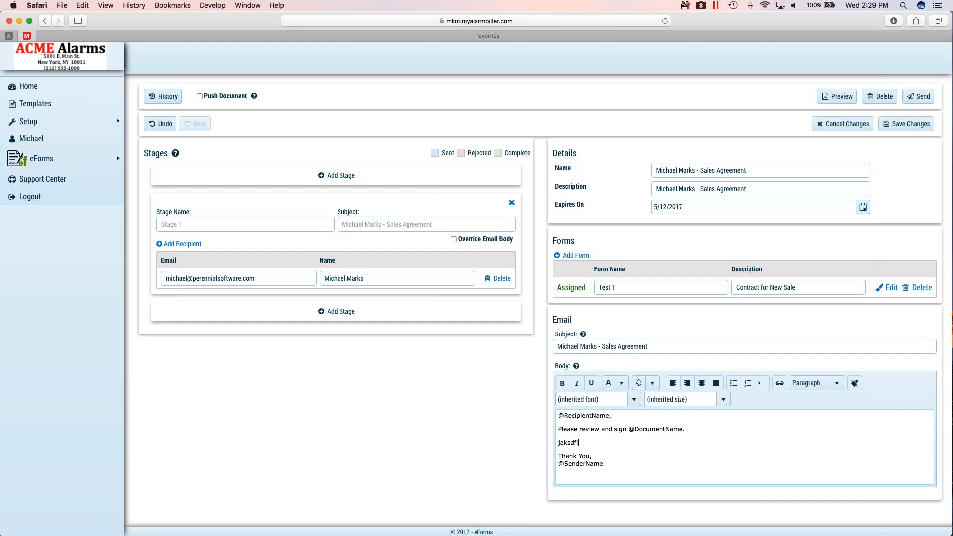
pyautogui.write('jadslkf adfadsjkflasdjflkasdfj asdfjasdkfjasdlkf asdjklfasdjfasdkl fjasdkfajsdflksadf asdklfjasdlfkjasdlfkajsdlf')
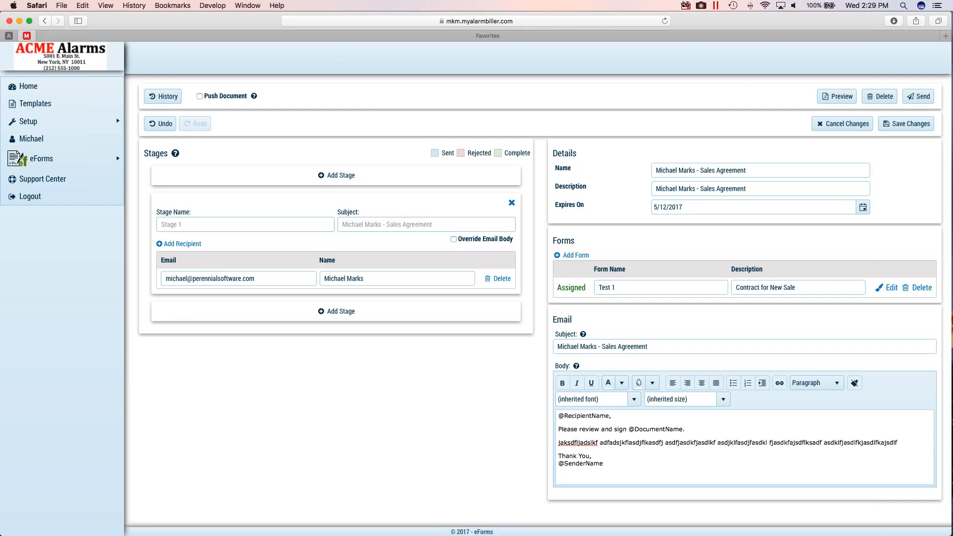
# - Inspect the stage's Override Email Body option, leave it off, and send the sales agreement to the recipient
pyautogui.click(453, 238)
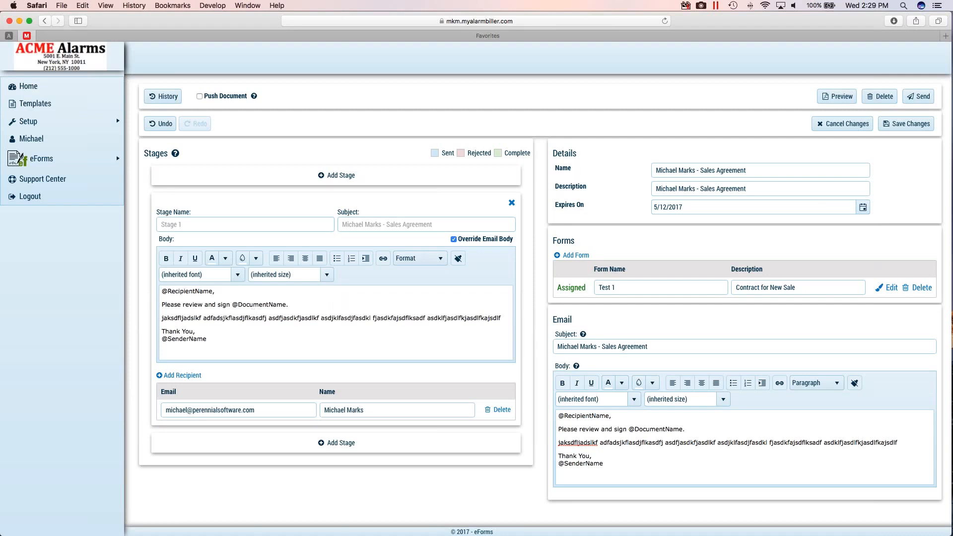
pyautogui.click(453, 239)
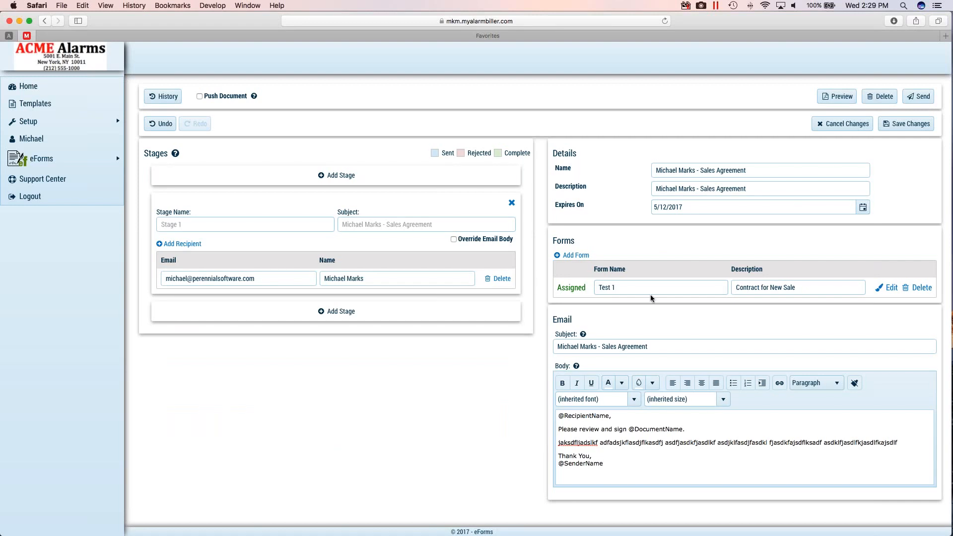
pyautogui.click(918, 96)
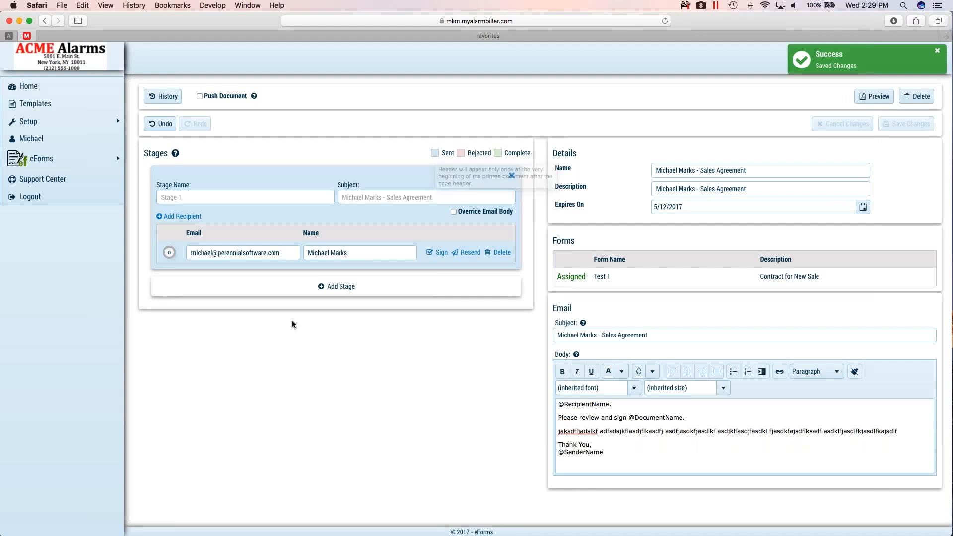
# - Check the sent stage's recipient e-mail and view the document's tracking history, closing it when done
pyautogui.doubleClick(232, 253)
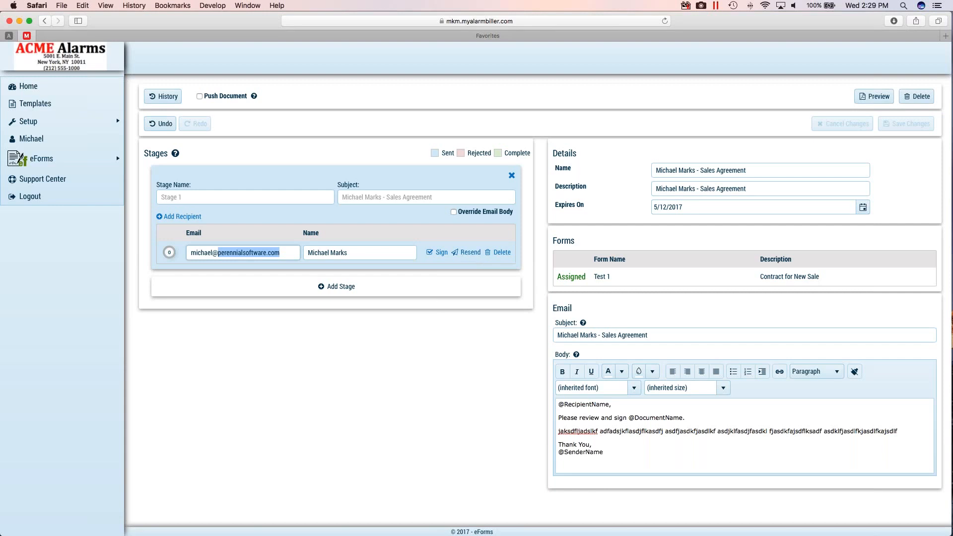
pyautogui.click(352, 392)
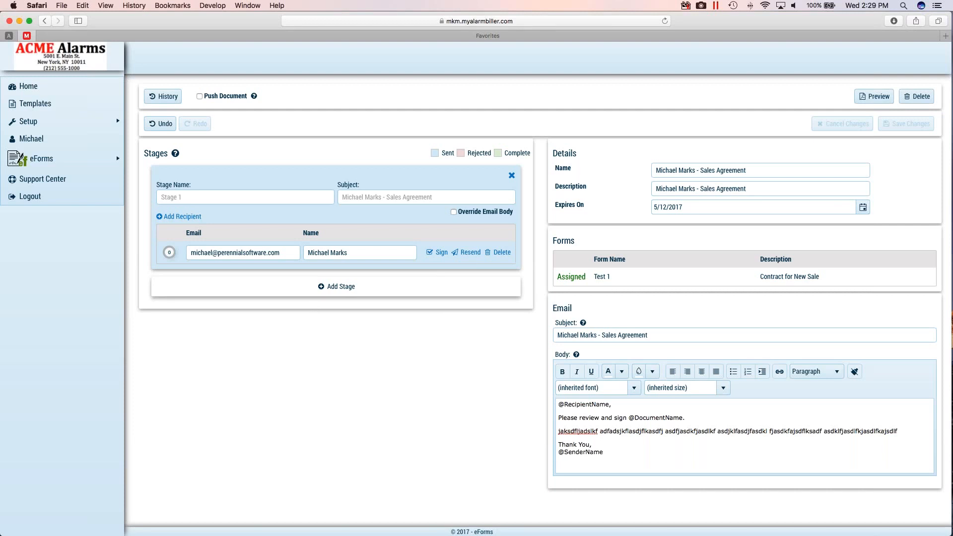
pyautogui.click(163, 97)
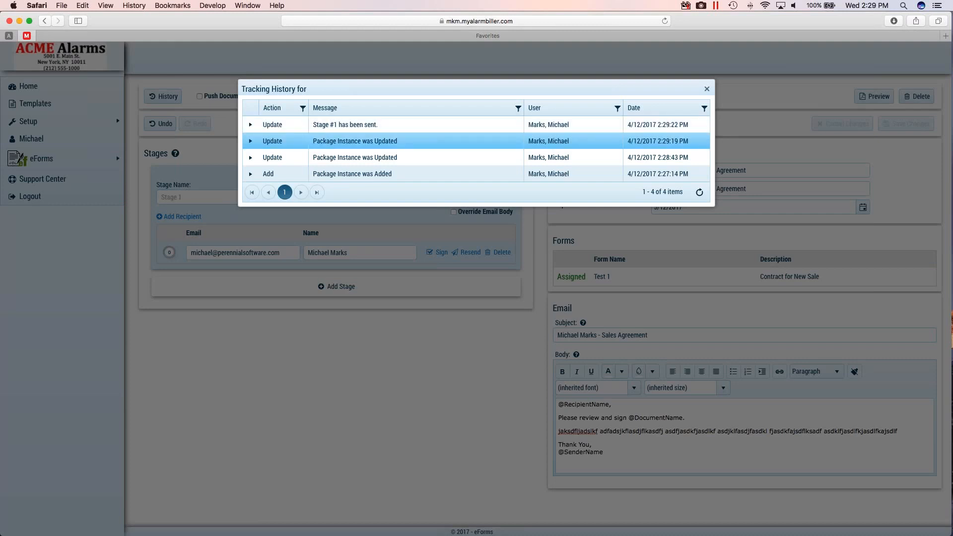
pyautogui.click(706, 90)
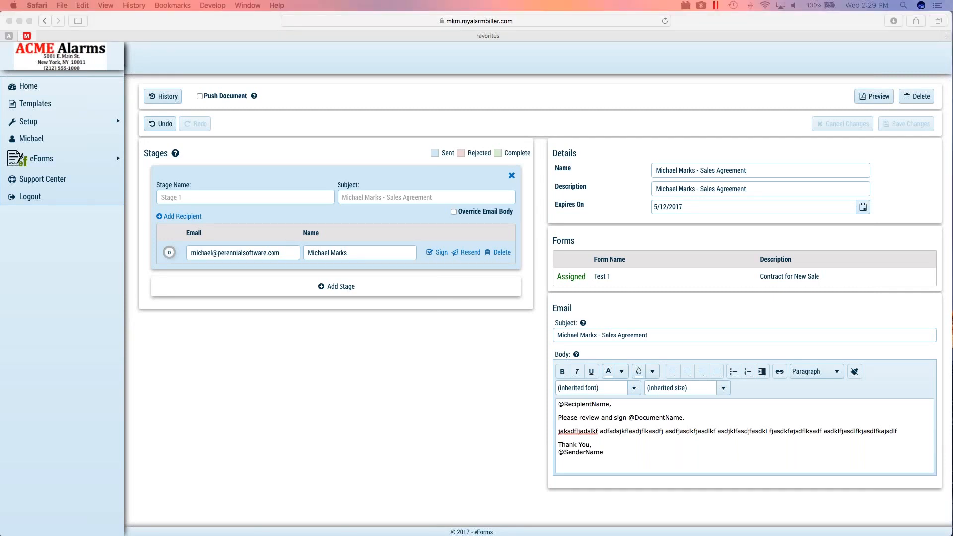
# - Switch to the Outlook message for the sales agreement, narrow its window, read the signing request and move the message out of view
pyautogui.moveTo(0, 22); pyautogui.dragTo(29, 65)
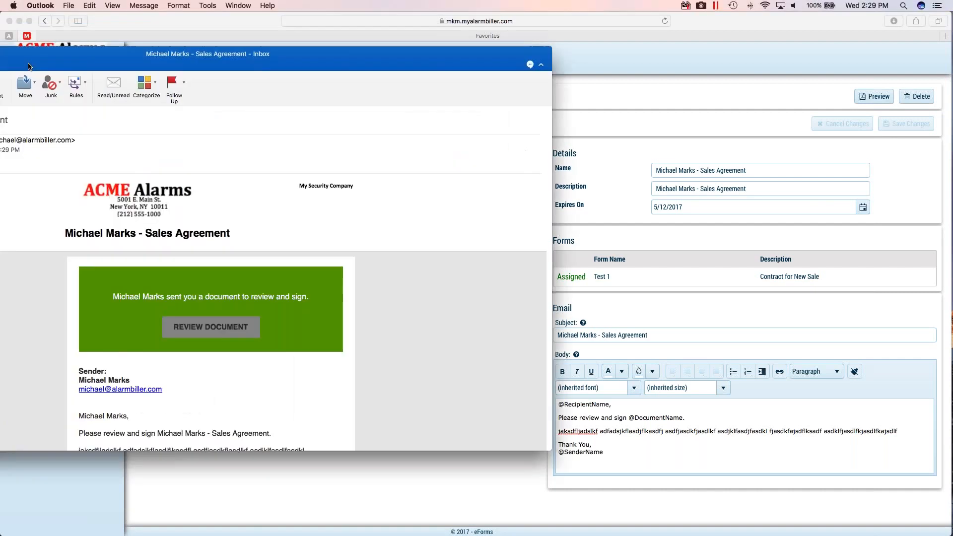
pyautogui.doubleClick(144, 54)
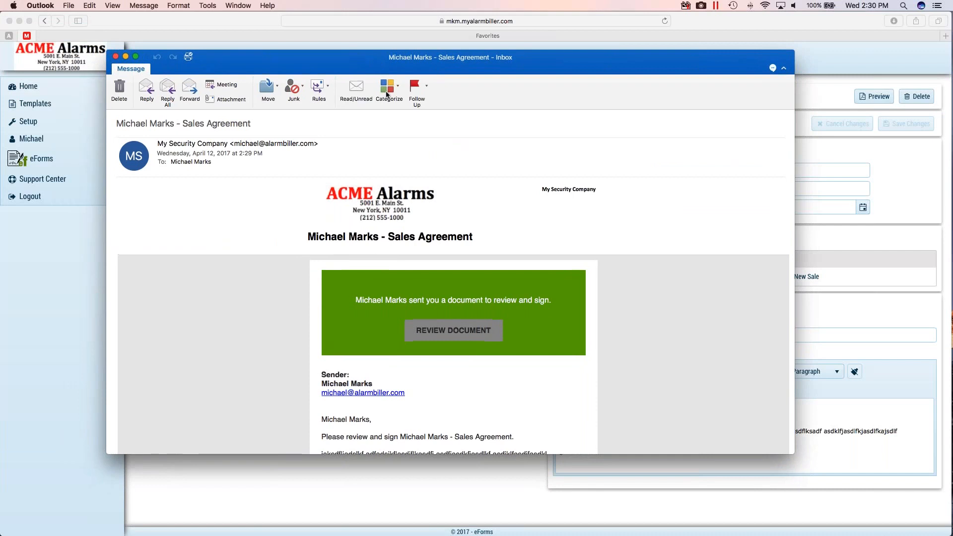
pyautogui.moveTo(794, 453); pyautogui.dragTo(589, 452)
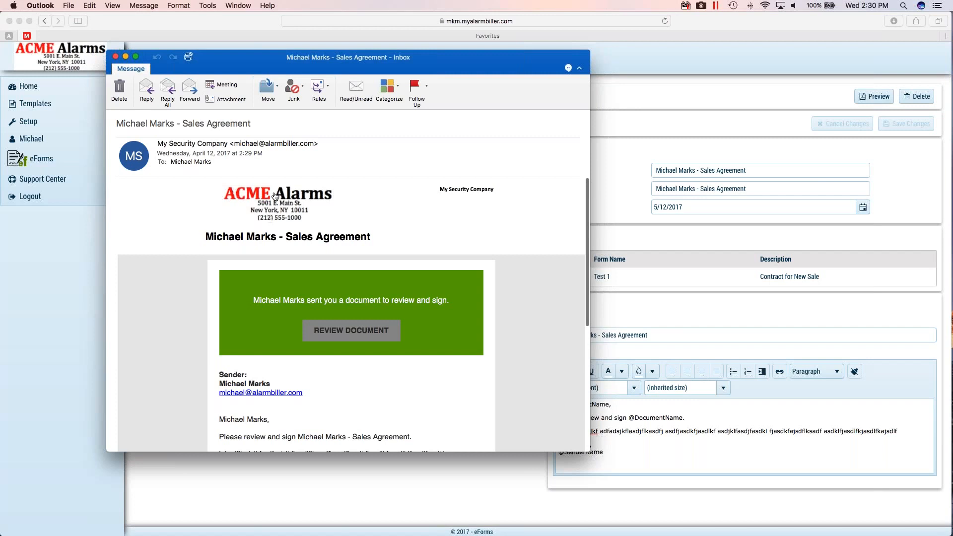
pyautogui.scroll(-3, 275, 197)
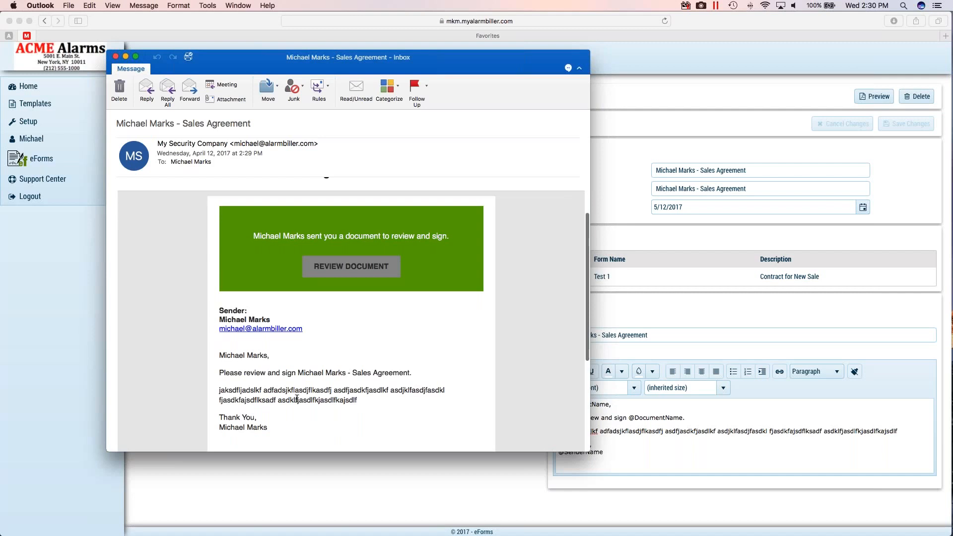
pyautogui.scroll(3, 344, 369)
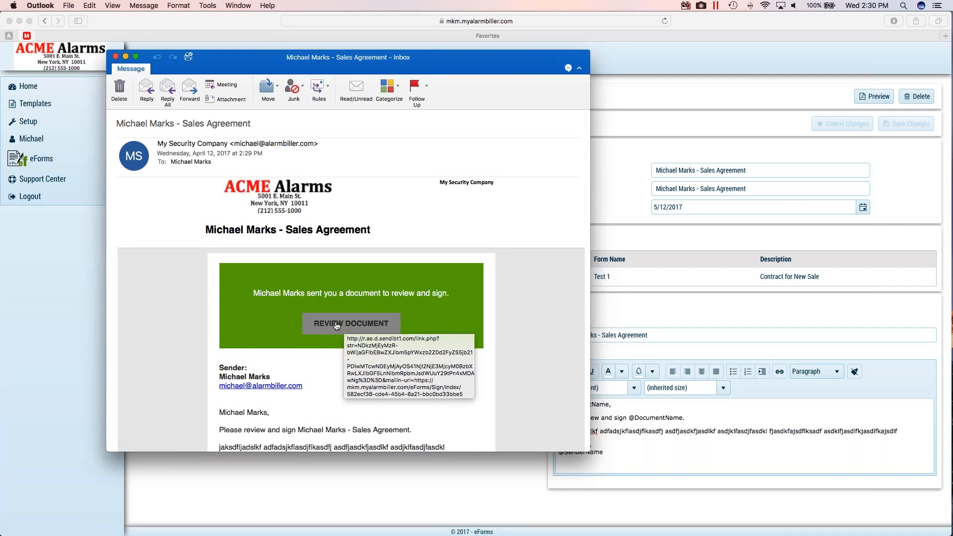
pyautogui.moveTo(247, 63); pyautogui.dragTo(0, 248)
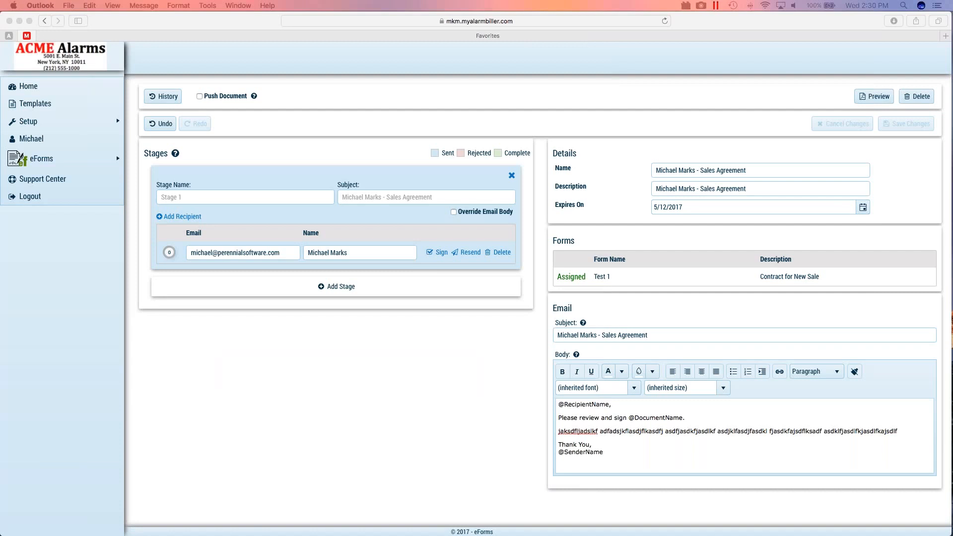
# - Open the stage recipient's signing session, read through the Electronic Record and Signature Disclosure, and accept its terms
pyautogui.click(441, 252)
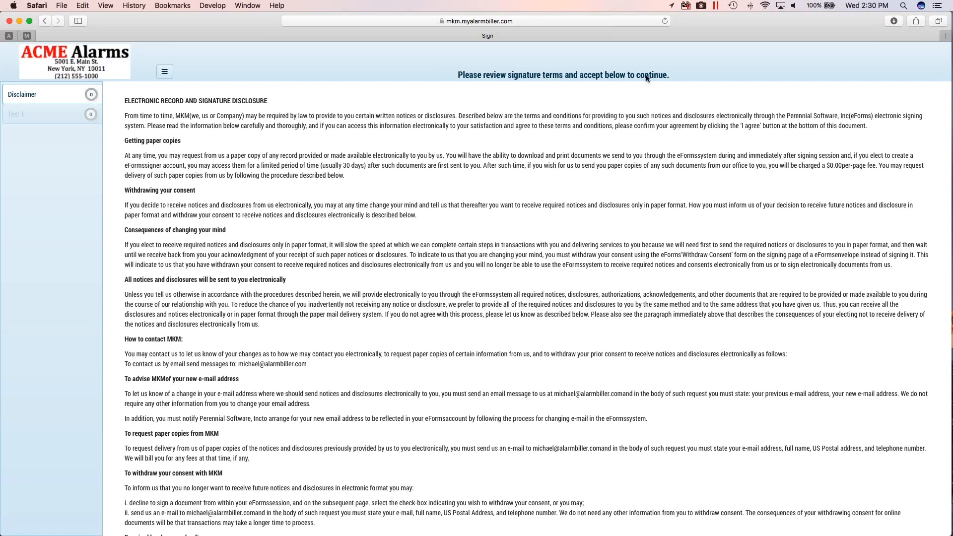
pyautogui.scroll(-8, 641, 79)
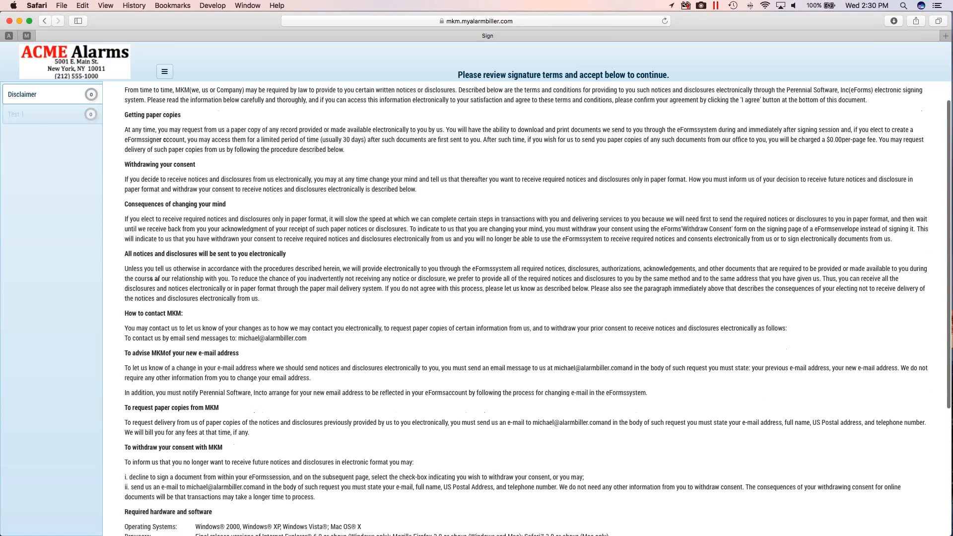
pyautogui.scroll(-3, 526, 309)
pyautogui.scroll(11, 525, 308)
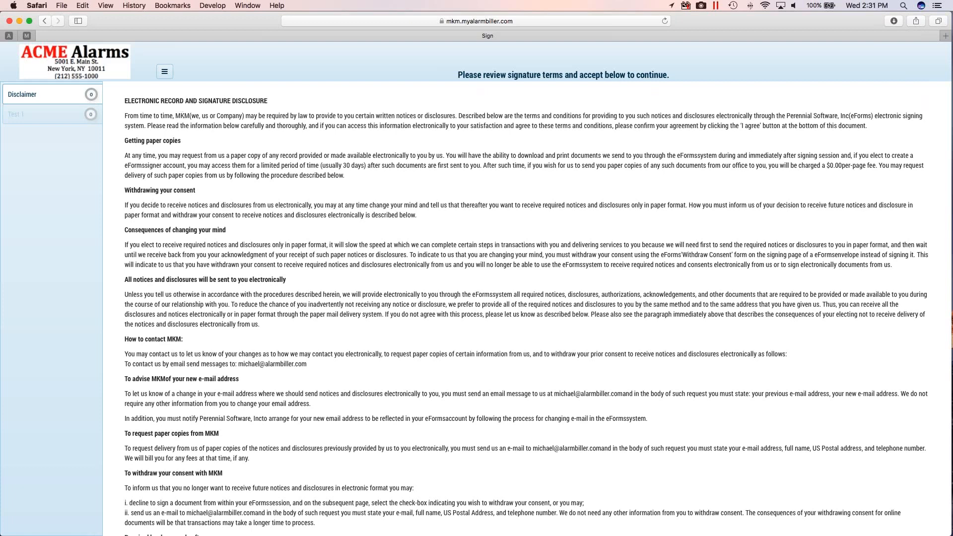
pyautogui.moveTo(175, 115); pyautogui.dragTo(218, 176)
pyautogui.click(219, 176)
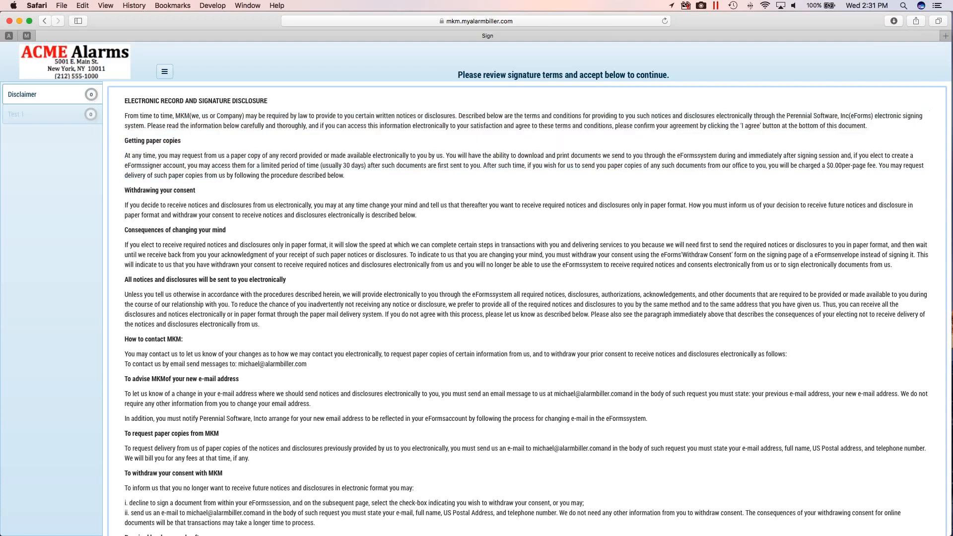
pyautogui.scroll(-5, 526, 308)
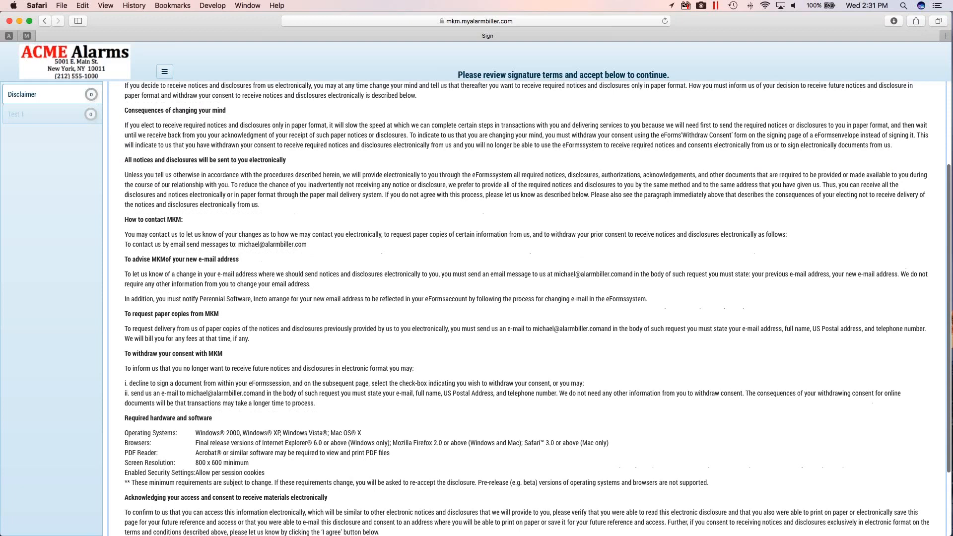
pyautogui.scroll(-4, 526, 307)
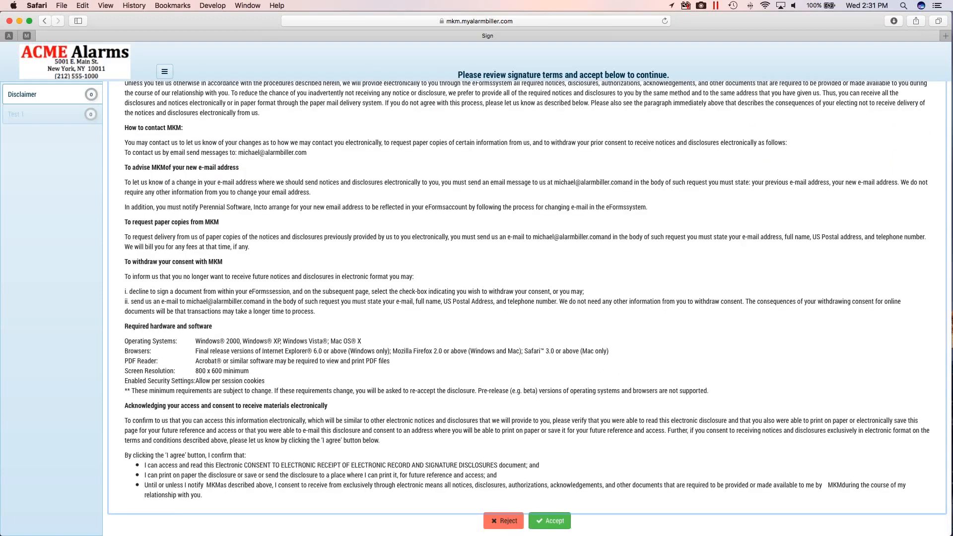
pyautogui.scroll(7, 529, 308)
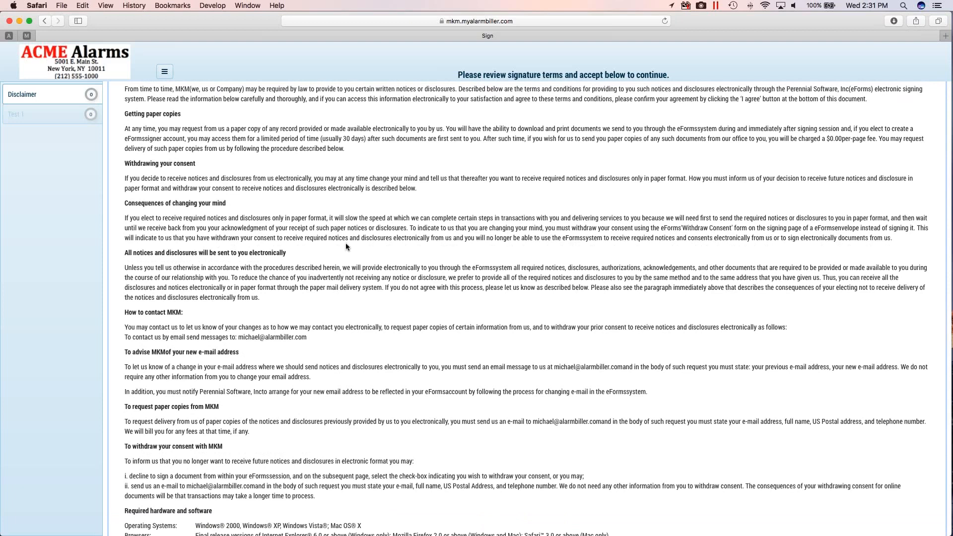
pyautogui.scroll(-8, 345, 247)
pyautogui.scroll(-1, 346, 246)
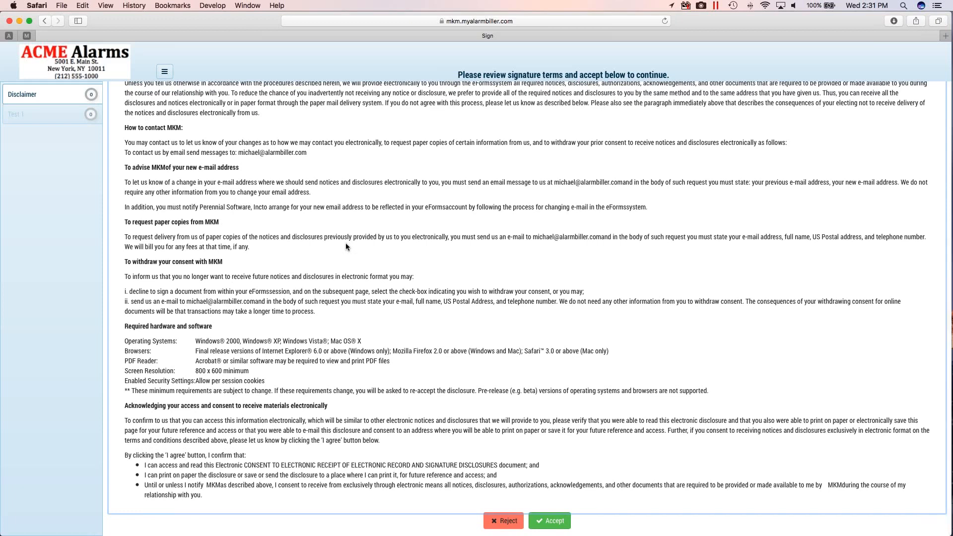
pyautogui.scroll(3, 345, 243)
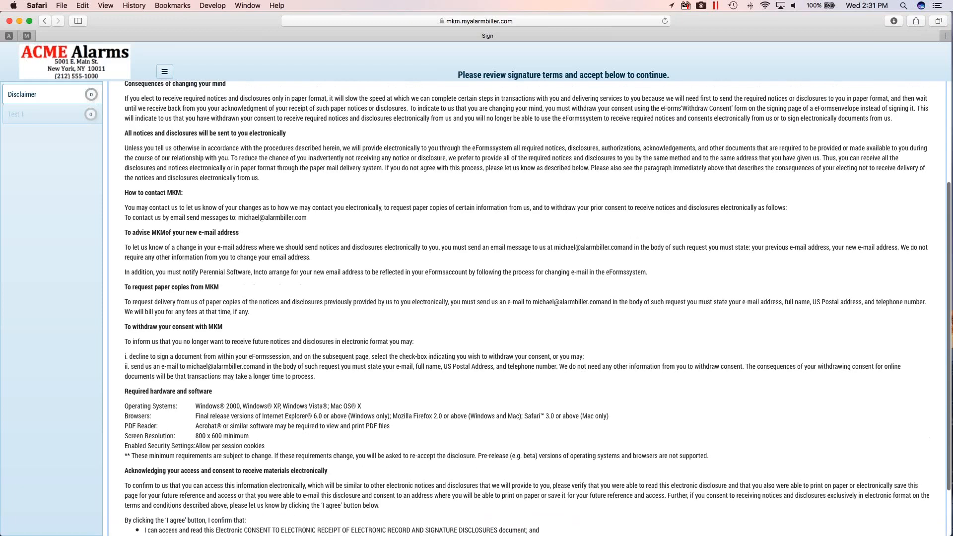
pyautogui.scroll(-1, 527, 308)
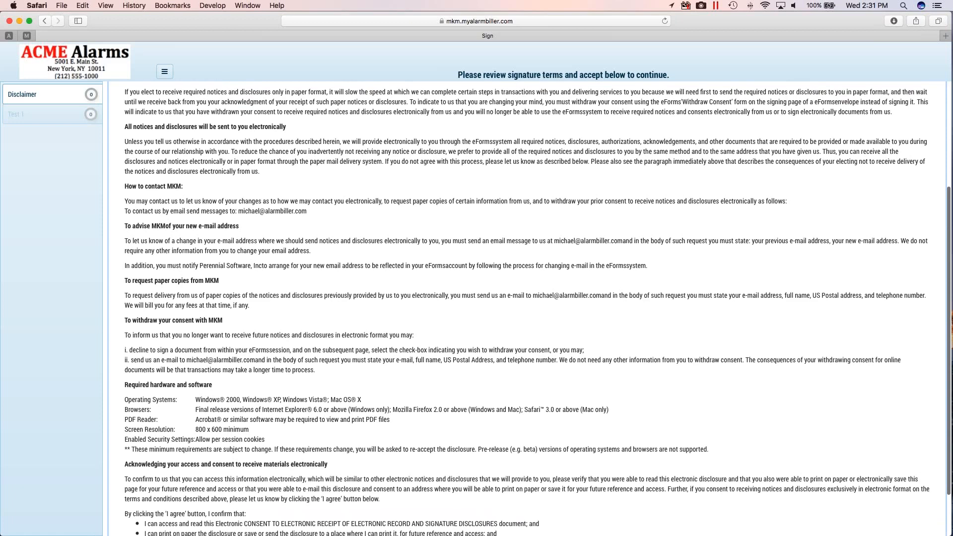
pyautogui.scroll(-3, 527, 308)
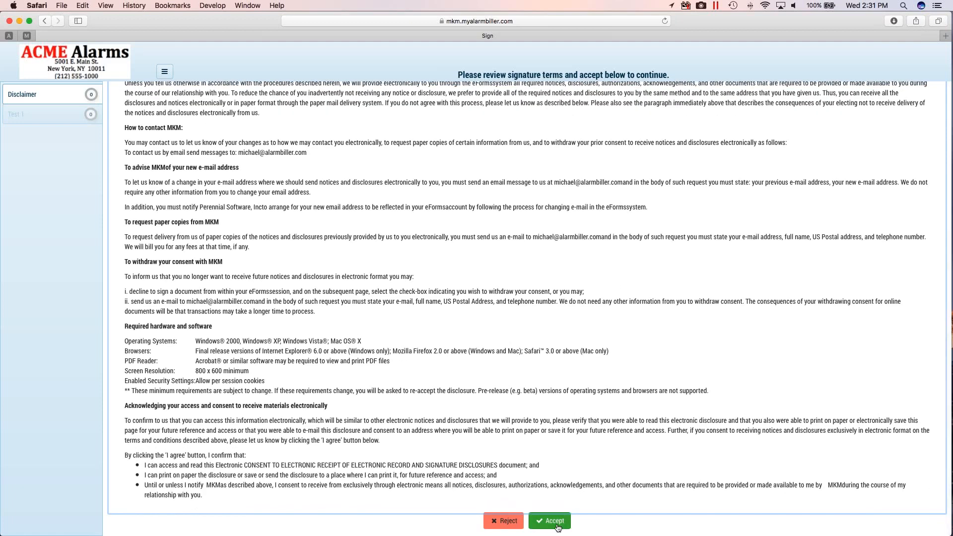
pyautogui.click(554, 522)
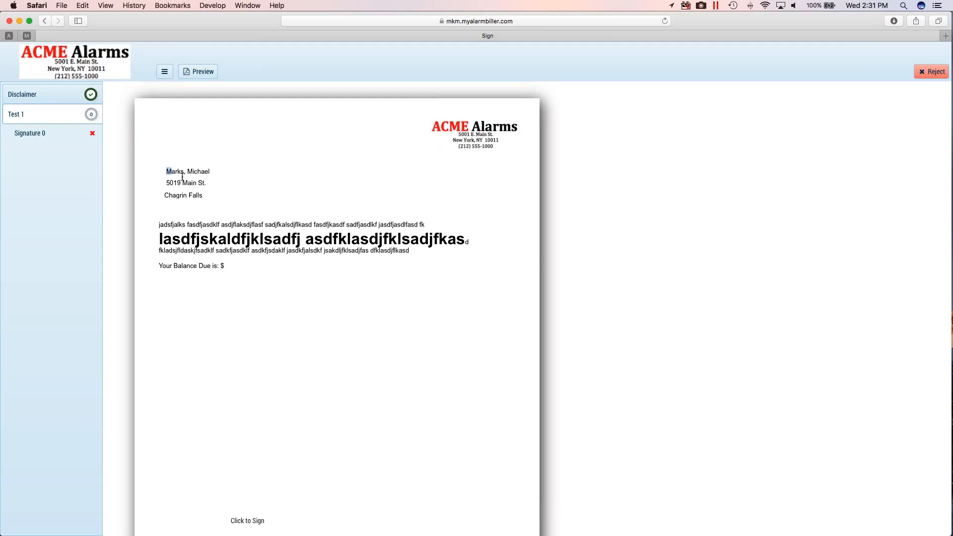
# - Examine the merged customer name, address and balance line on the Test 1 contract down to its signature line
pyautogui.moveTo(166, 171); pyautogui.dragTo(204, 197)
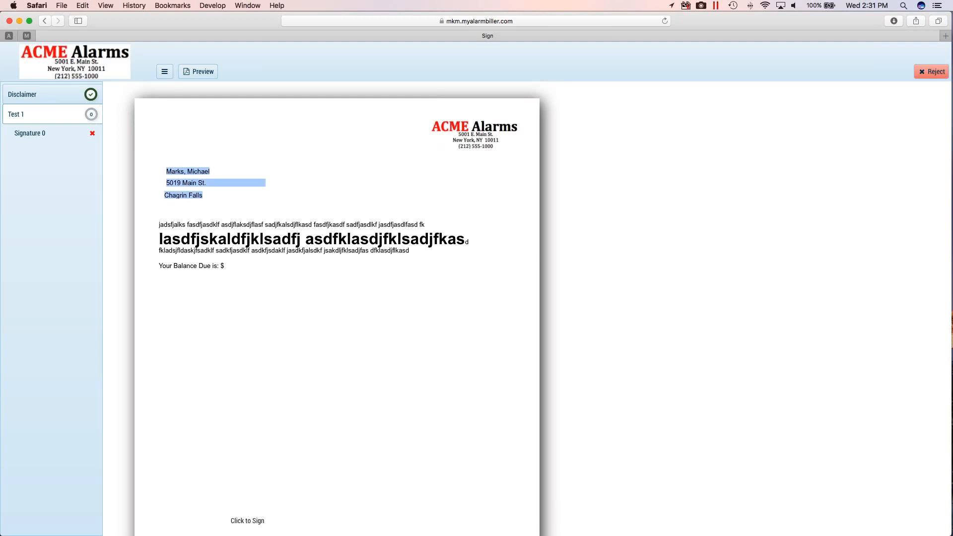
pyautogui.click(220, 199)
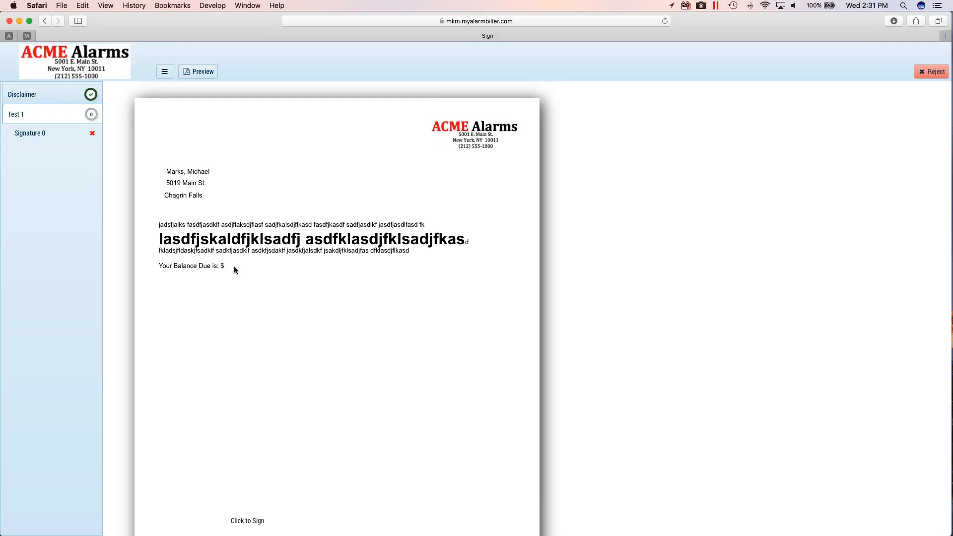
pyautogui.scroll(-4, 248, 343)
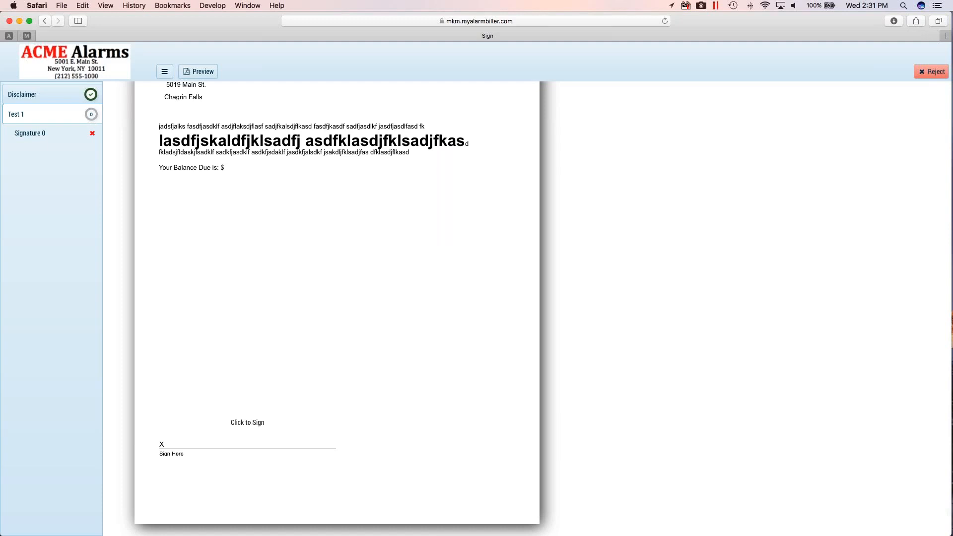
# - Sign the Test 1 contract at the signature line with a font-based signature in the Delafield style
pyautogui.click(45, 134)
pyautogui.click(251, 422)
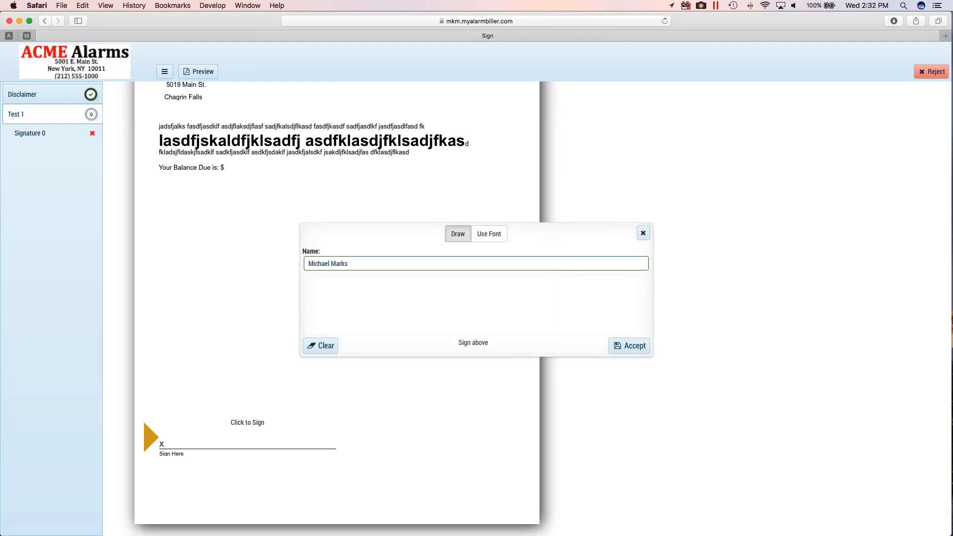
pyautogui.click(494, 235)
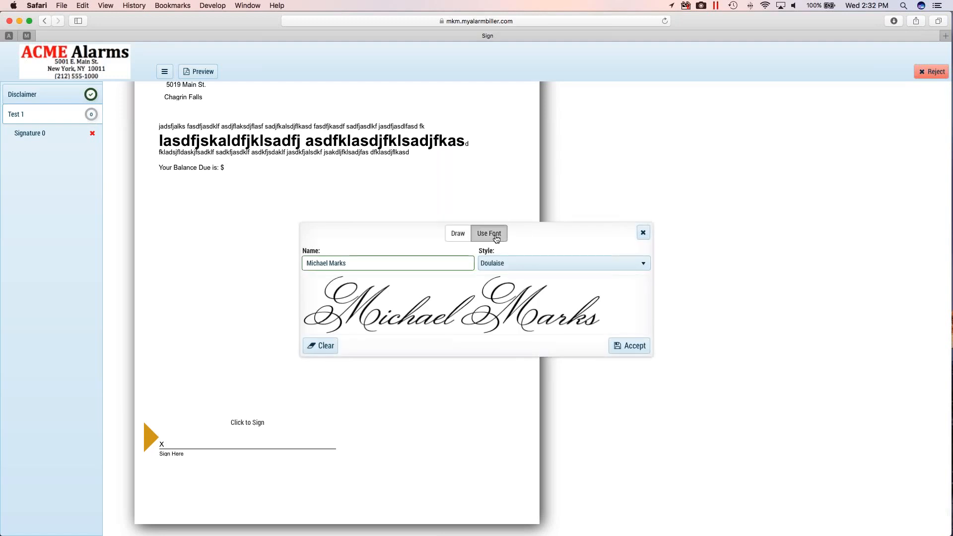
pyautogui.click(528, 263)
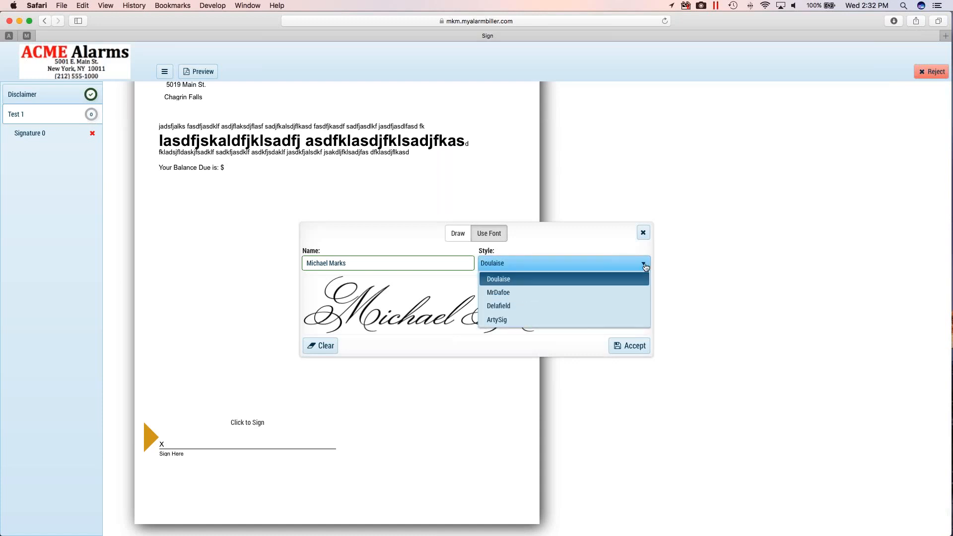
pyautogui.click(517, 307)
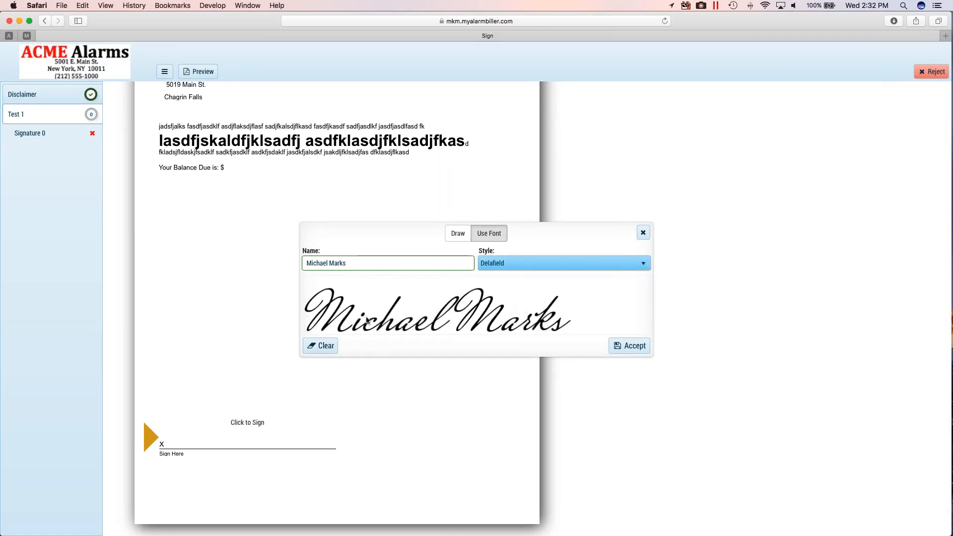
pyautogui.click(639, 346)
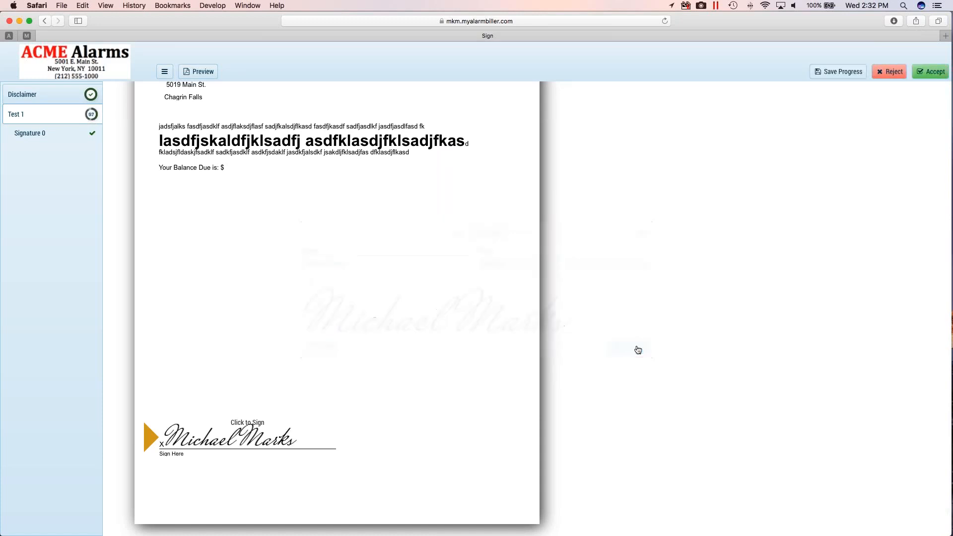
# - Replace the contract's signature with a hand-drawn one and accept it
pyautogui.click(249, 437)
pyautogui.click(458, 234)
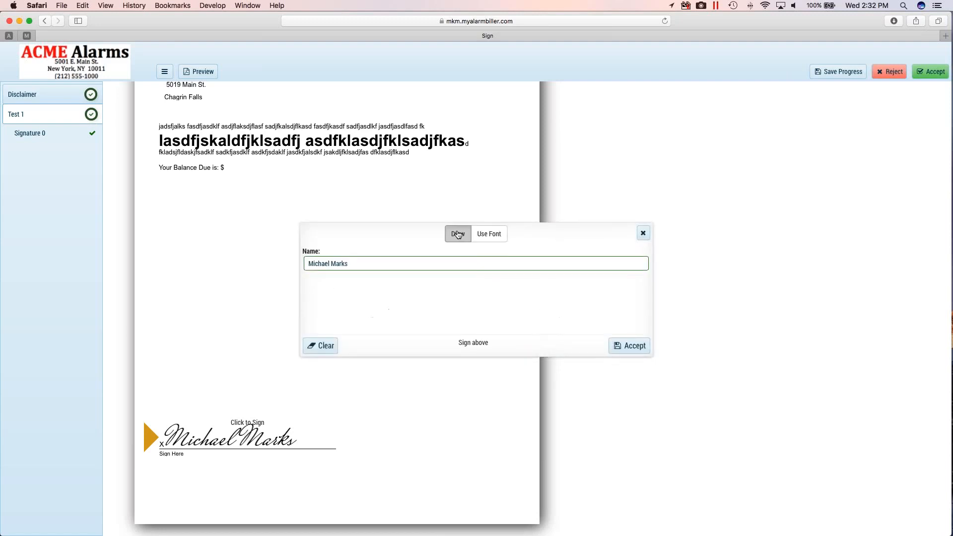
pyautogui.moveTo(356, 302)
pyautogui.mouseDown()
pyautogui.moveTo(466, 289)
pyautogui.moveTo(463, 323)
pyautogui.moveTo(594, 294)
pyautogui.moveTo(608, 311)
pyautogui.mouseUp()
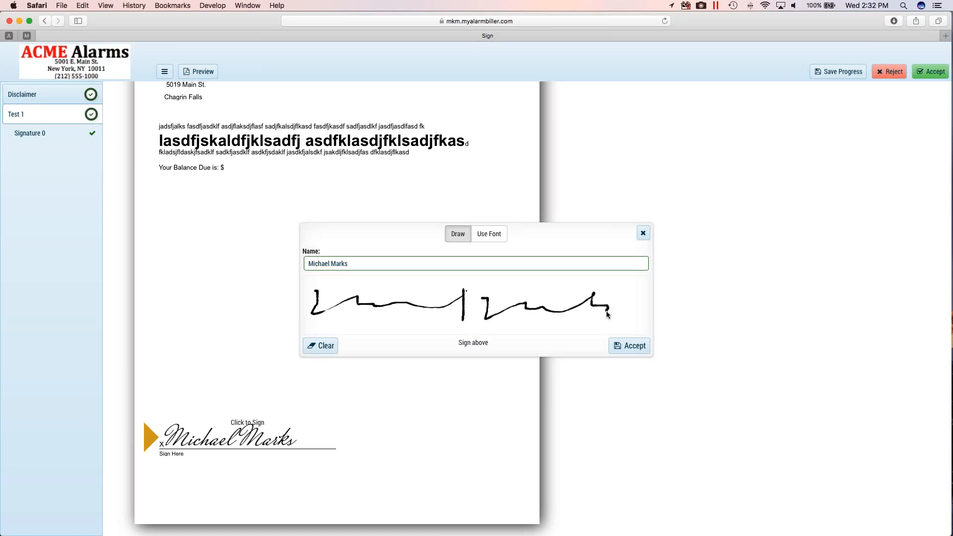
pyautogui.click(628, 345)
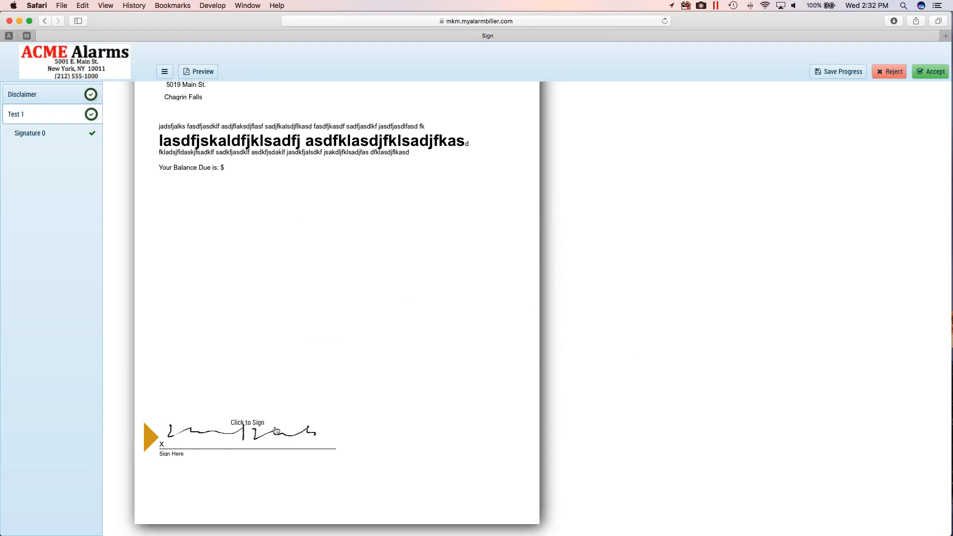
# - Review the signed Test 1 contract, accept it, and confirm completing the document
pyautogui.scroll(4, 410, 281)
pyautogui.scroll(-3, 411, 280)
pyautogui.scroll(-1, 411, 282)
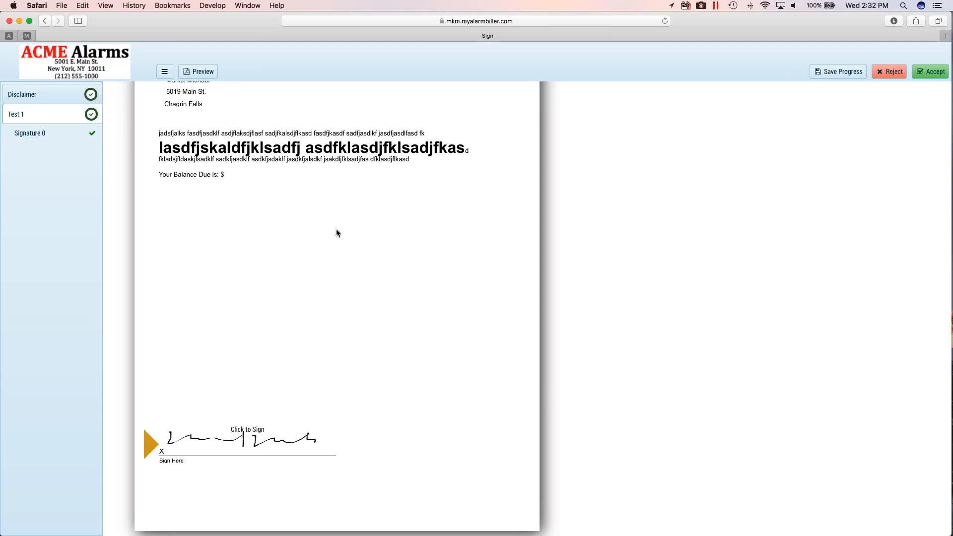
pyautogui.scroll(4, 337, 232)
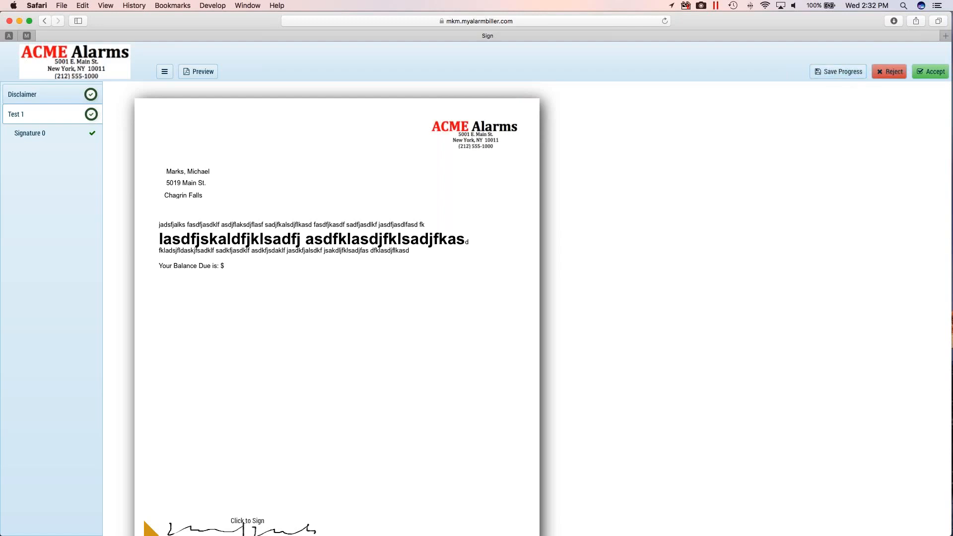
pyautogui.click(927, 72)
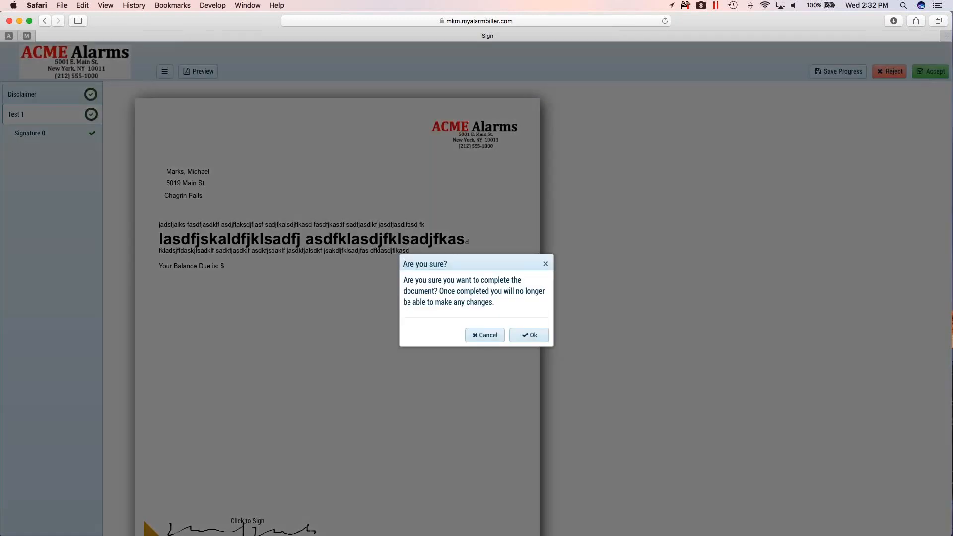
pyautogui.click(27, 36)
pyautogui.click(67, 90)
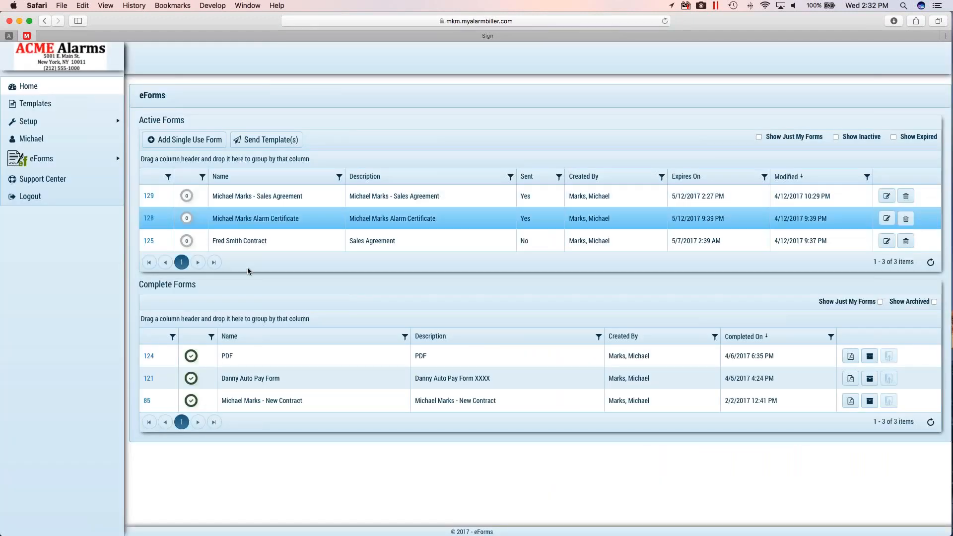
pyautogui.click(278, 241)
pyautogui.click(213, 199)
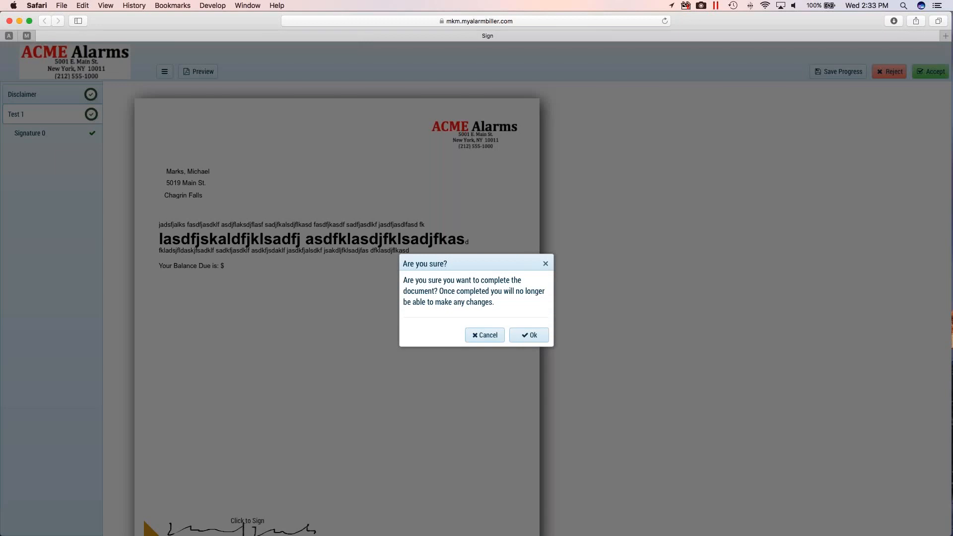
pyautogui.click(537, 335)
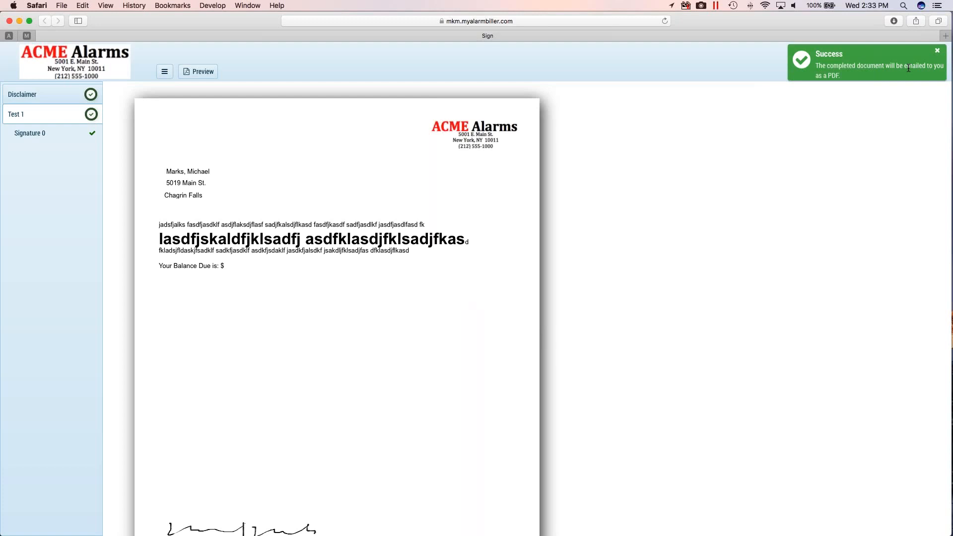
# - Return to the eForms home tab, refresh the form lists, and view the completed sales agreement's PDF through to its signature, closing it when done
pyautogui.click(40, 35)
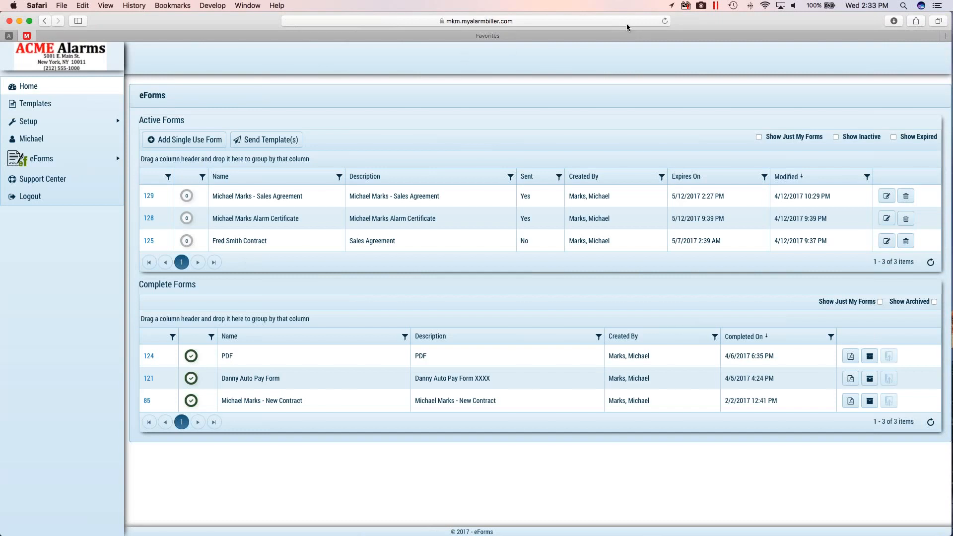
pyautogui.click(664, 22)
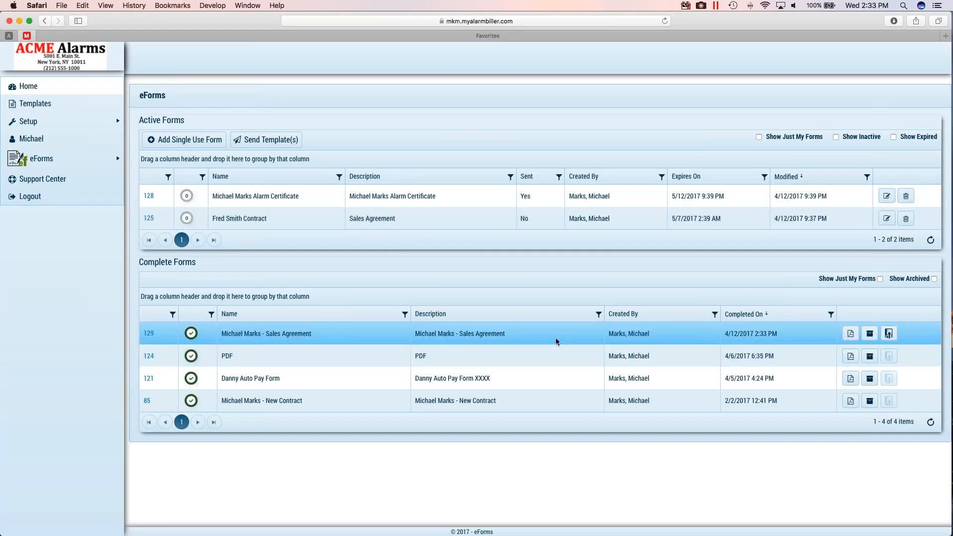
pyautogui.click(850, 333)
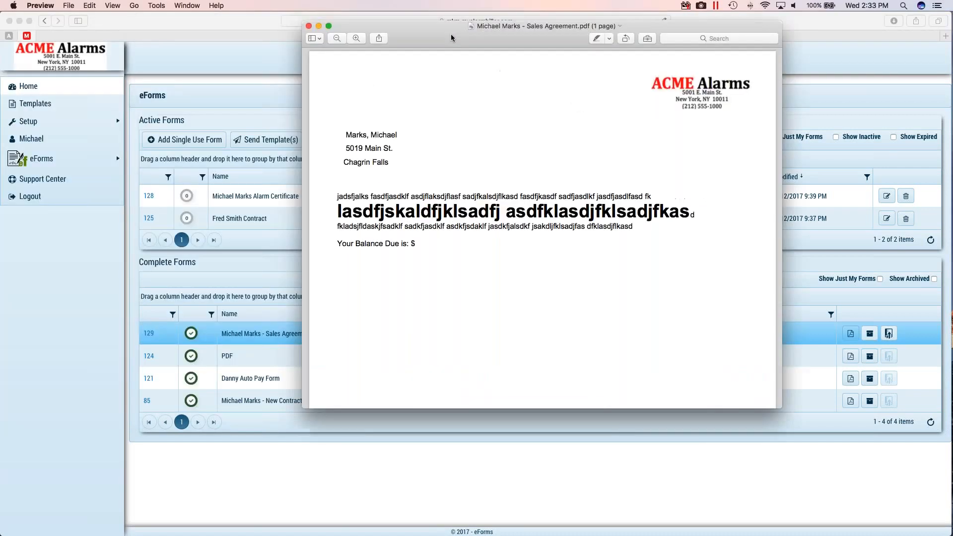
pyautogui.scroll(-10, 541, 223)
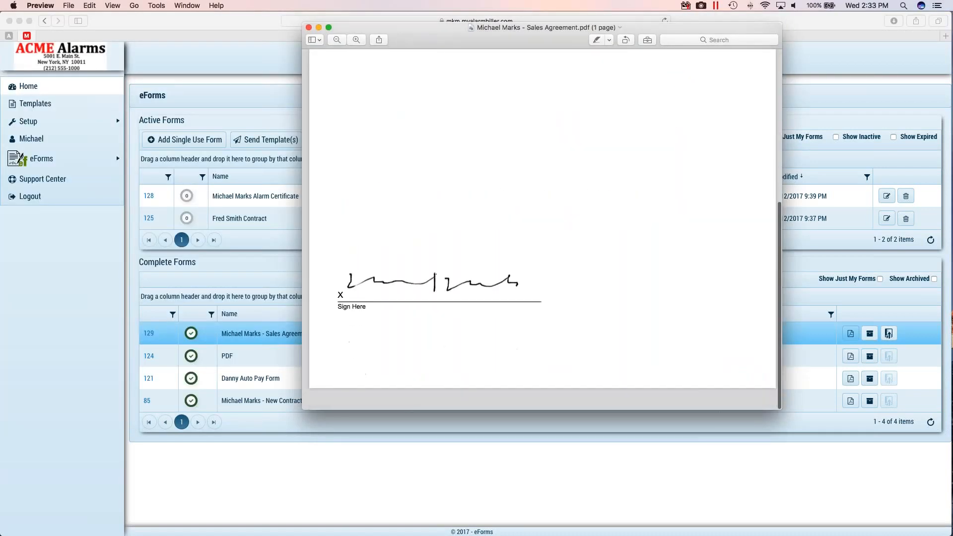
pyautogui.scroll(10, 540, 223)
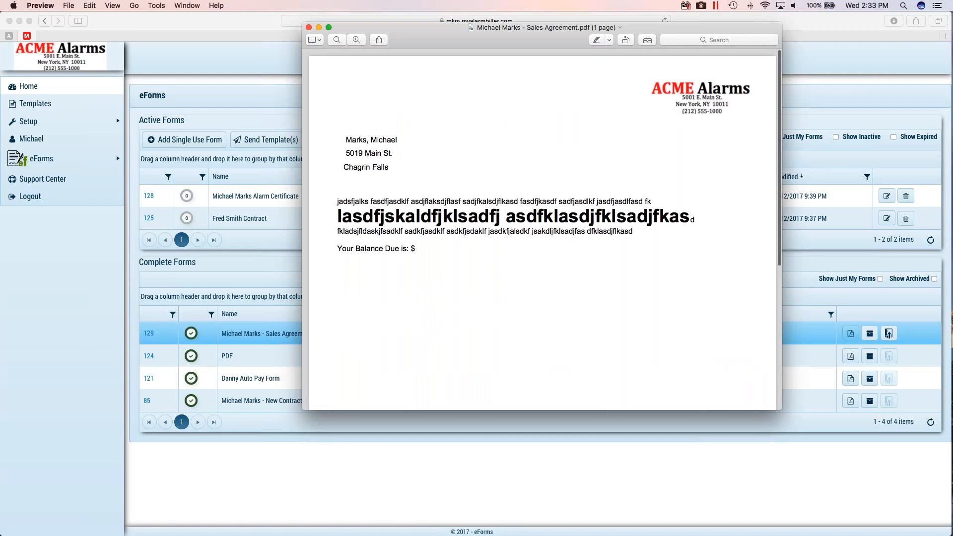
pyautogui.click(308, 27)
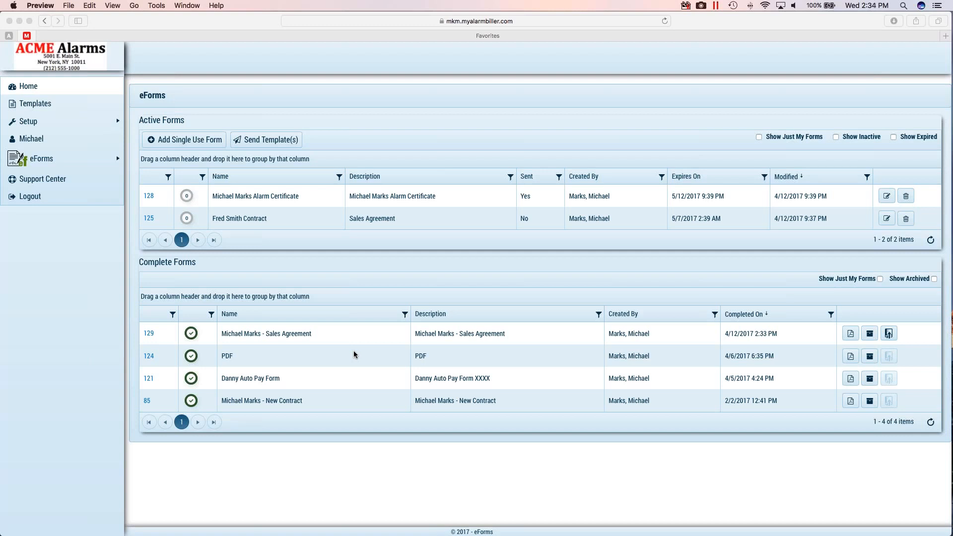
# - Push the completed sales agreement's PDF to SedonaOffice documents and dismiss the notification
pyautogui.click(890, 335)
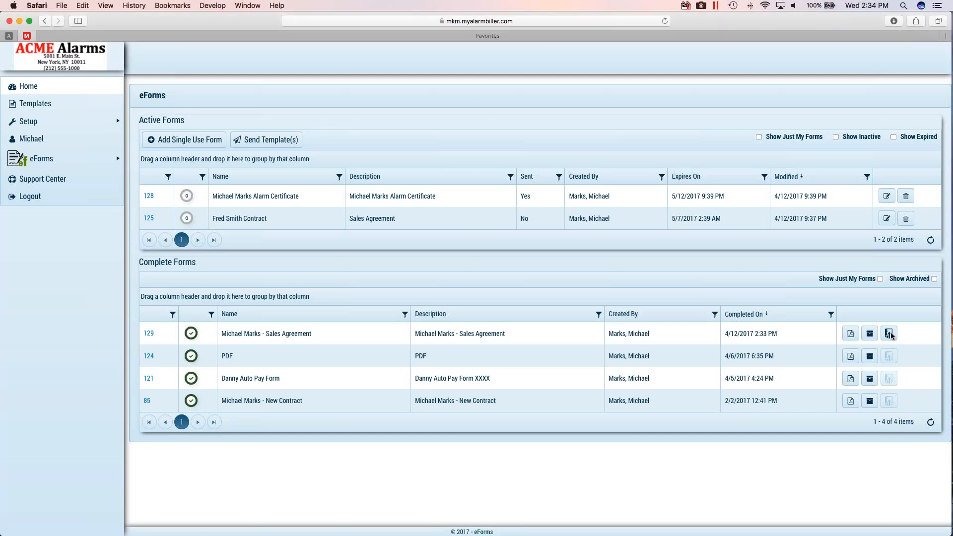
pyautogui.click(891, 335)
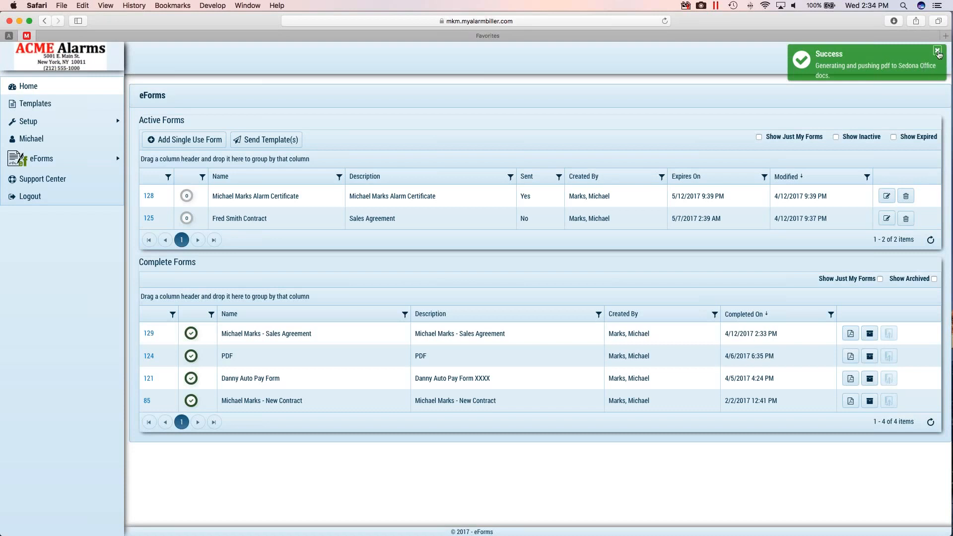
pyautogui.click(937, 51)
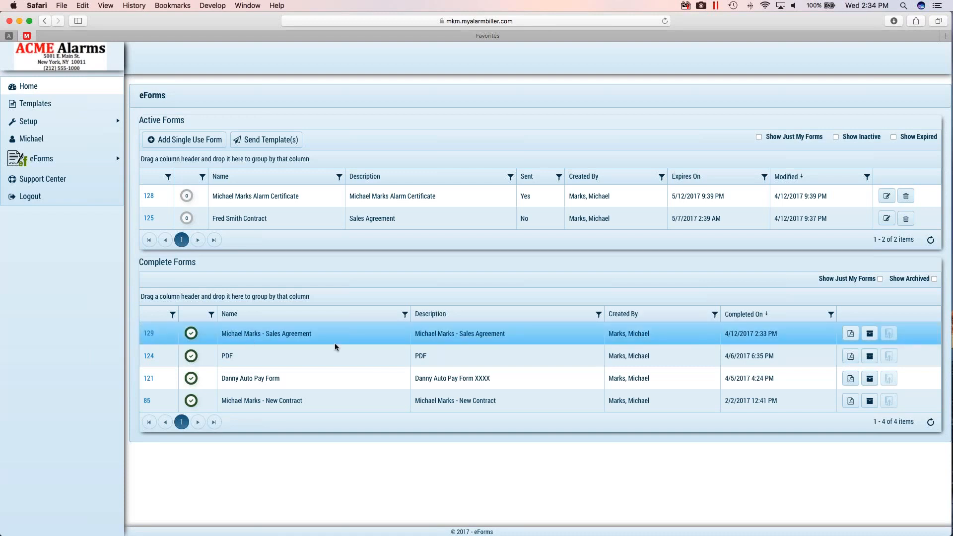
# - Open the completed sales agreement's details and examine its Signing Certificate, closing the certificate when done
pyautogui.click(149, 333)
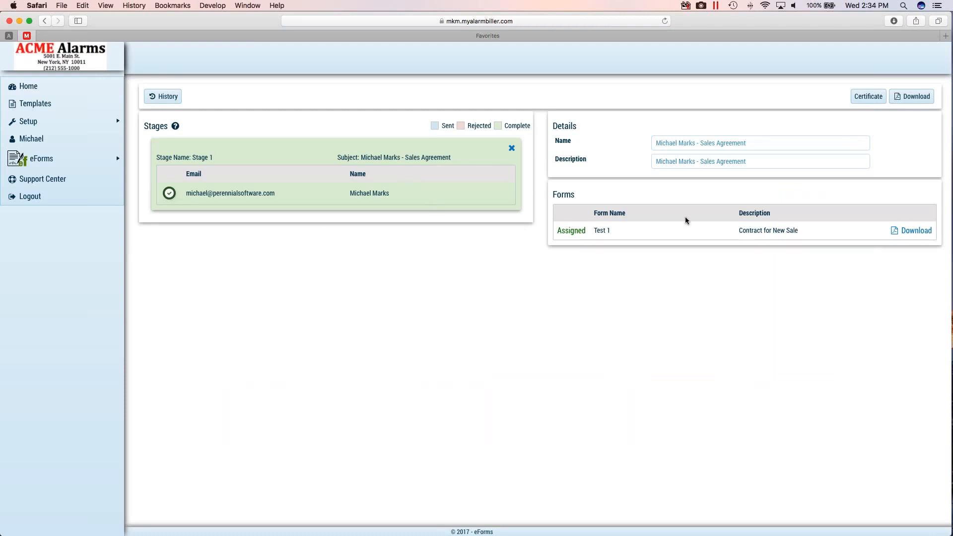
pyautogui.click(843, 107)
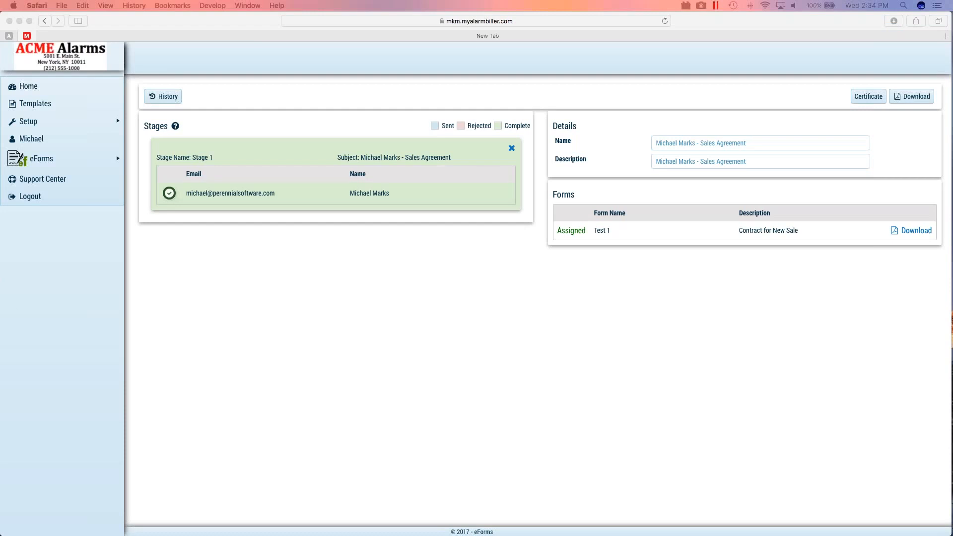
pyautogui.moveTo(0, 16); pyautogui.dragTo(279, 65)
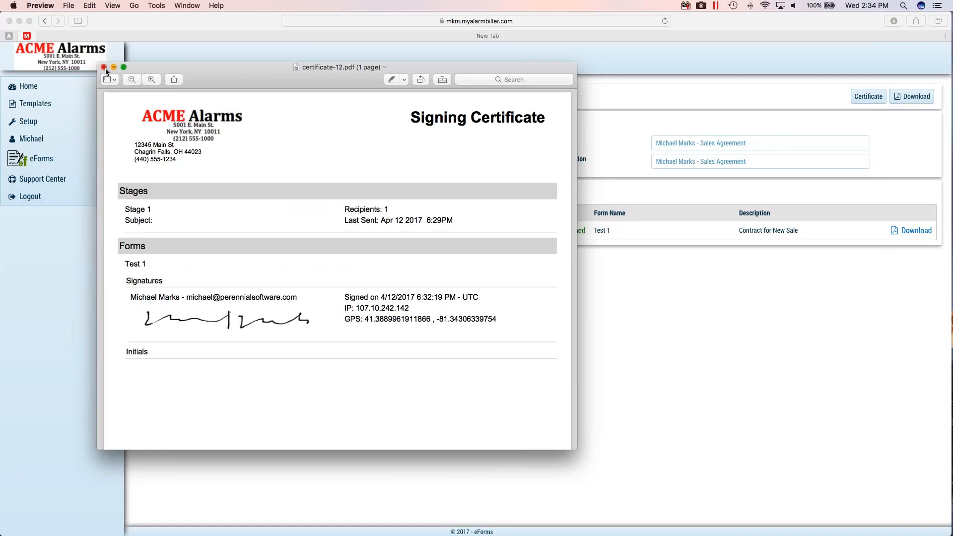
pyautogui.click(104, 67)
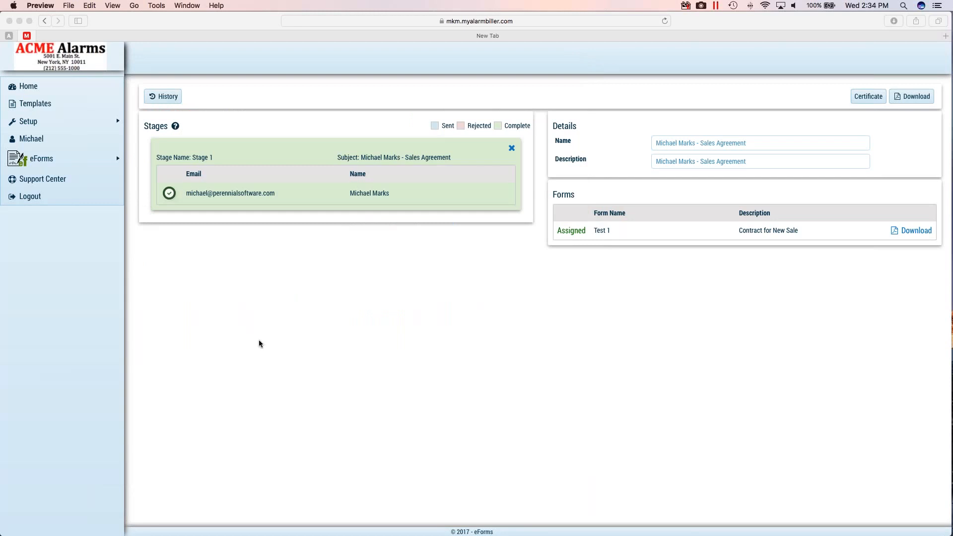
# - View the agreement's tracking history and inspect the details of the "Document PDF push complete" entry, closing the history when done
pyautogui.click(167, 97)
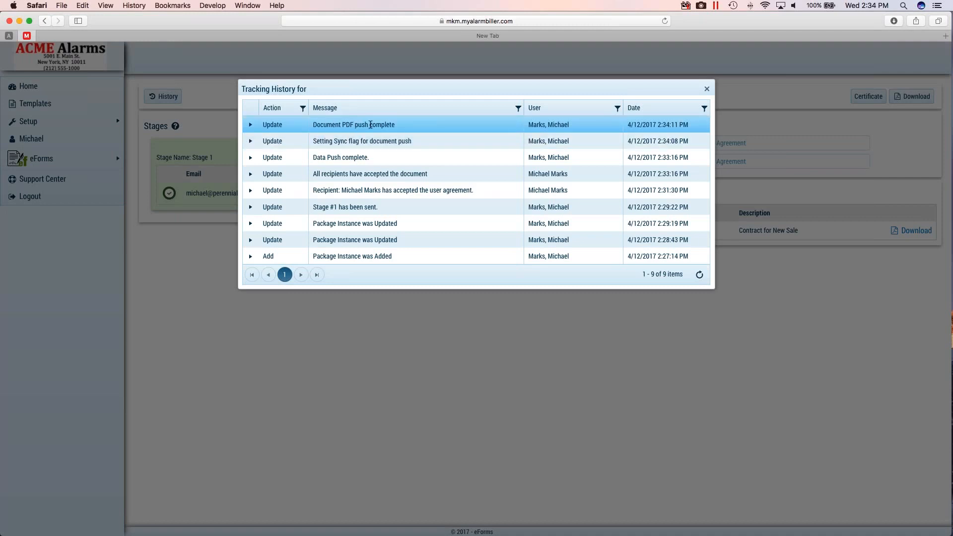
pyautogui.click(250, 125)
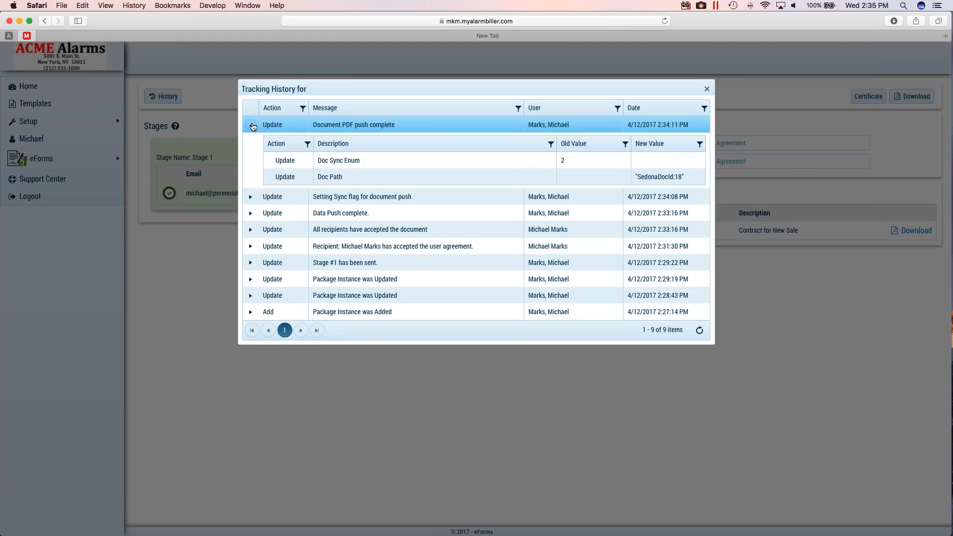
pyautogui.click(253, 127)
pyautogui.click(707, 90)
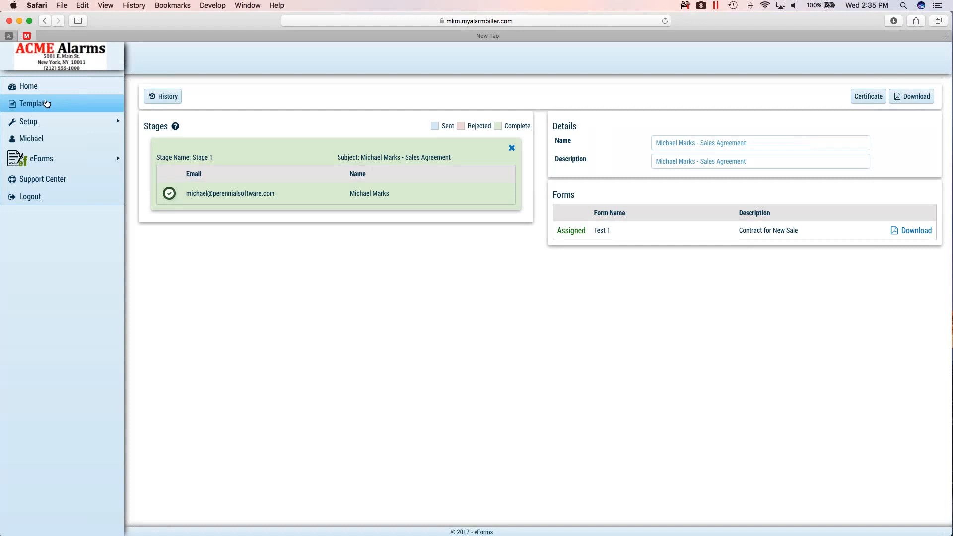
# - Open the Auto Payment Form - SO template in the designer and look over its form layout
pyautogui.click(46, 103)
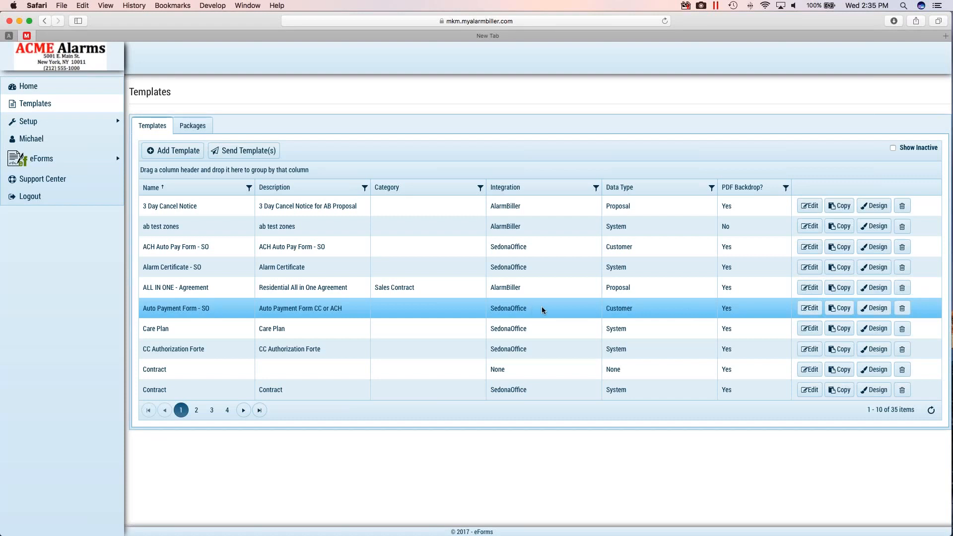
pyautogui.click(877, 309)
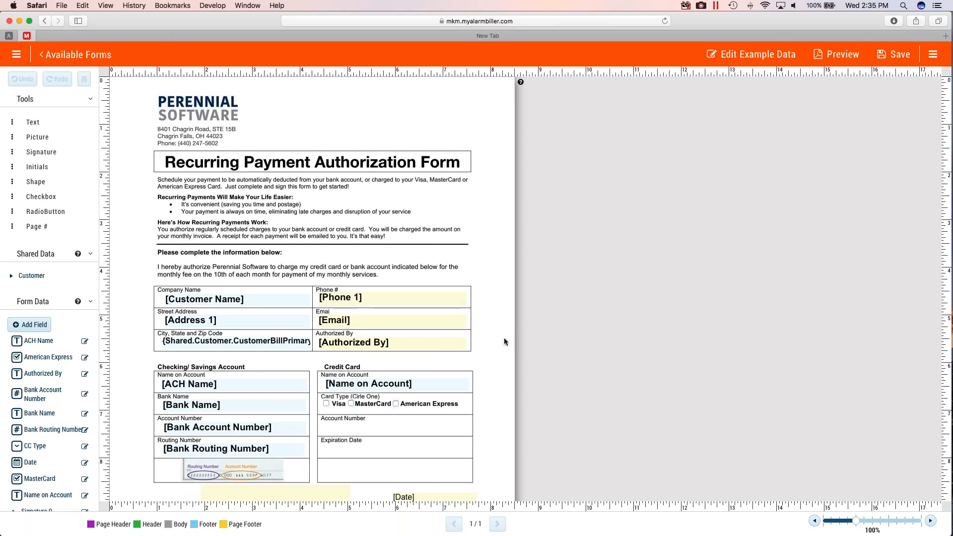
pyautogui.scroll(-3, 505, 341)
pyautogui.scroll(1, 505, 341)
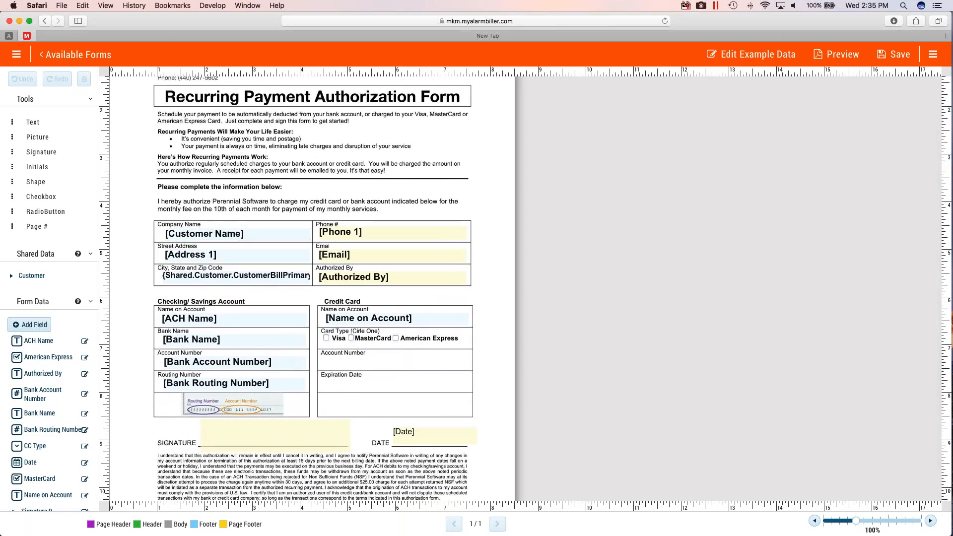
# - Inspect the edit and required settings of the Customer Name, Address 1, Phone 1 and Email fields
pyautogui.click(188, 237)
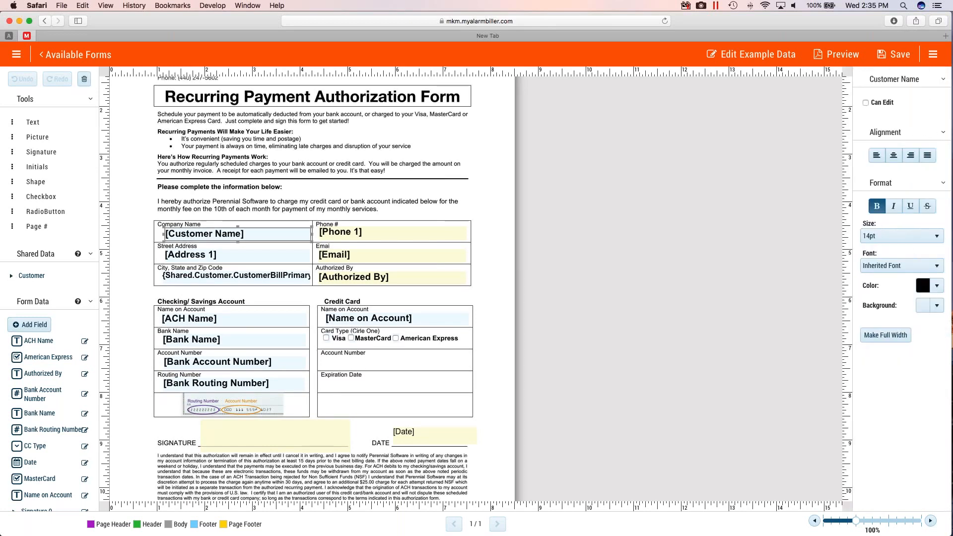
pyautogui.click(179, 256)
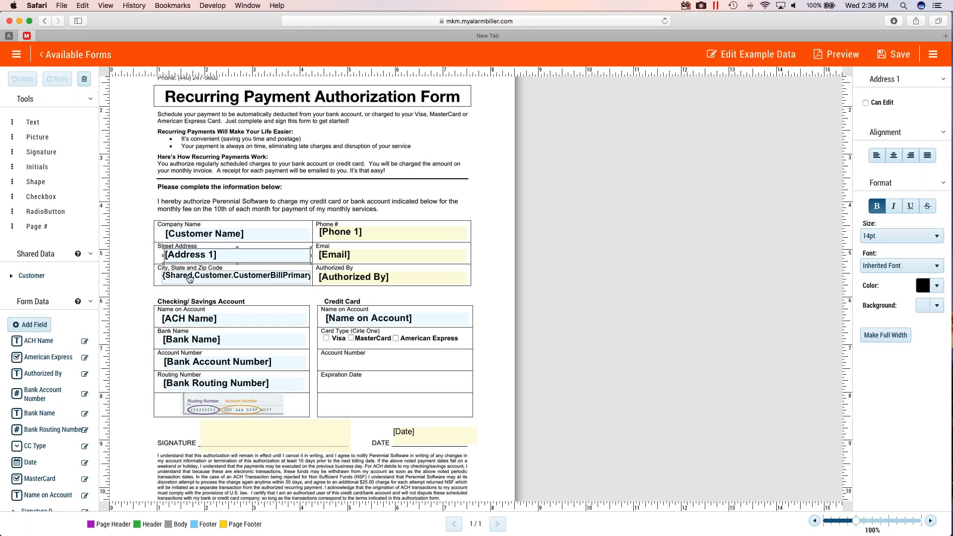
pyautogui.click(393, 234)
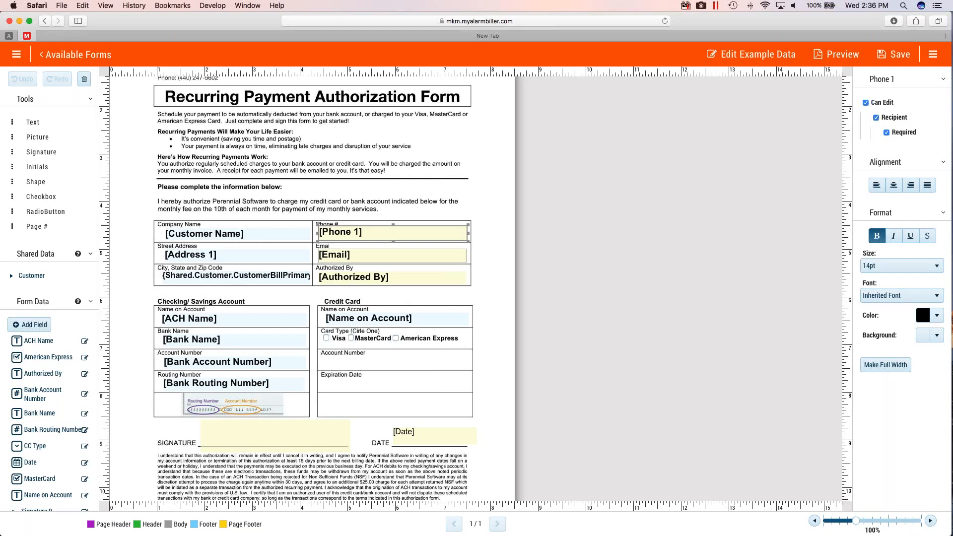
pyautogui.click(382, 259)
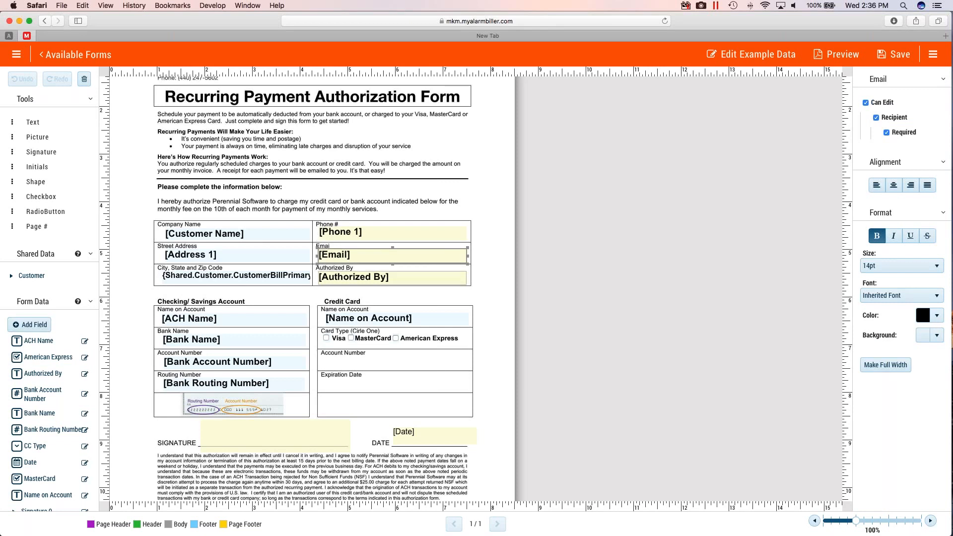
# - Inspect the edit and required settings of the Authorized By and ACH Name fields
pyautogui.click(399, 278)
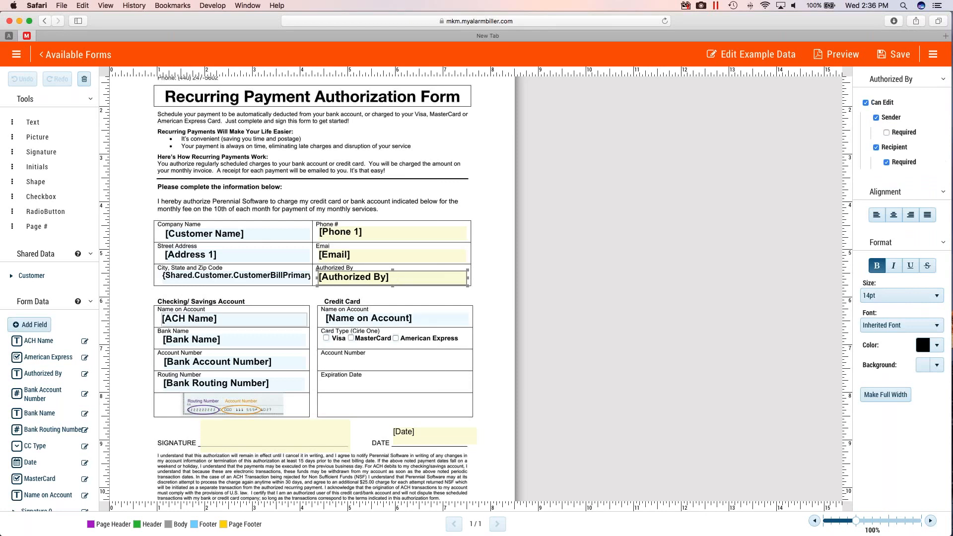
pyautogui.scroll(-2, 149, 318)
pyautogui.scroll(-3, 30, 322)
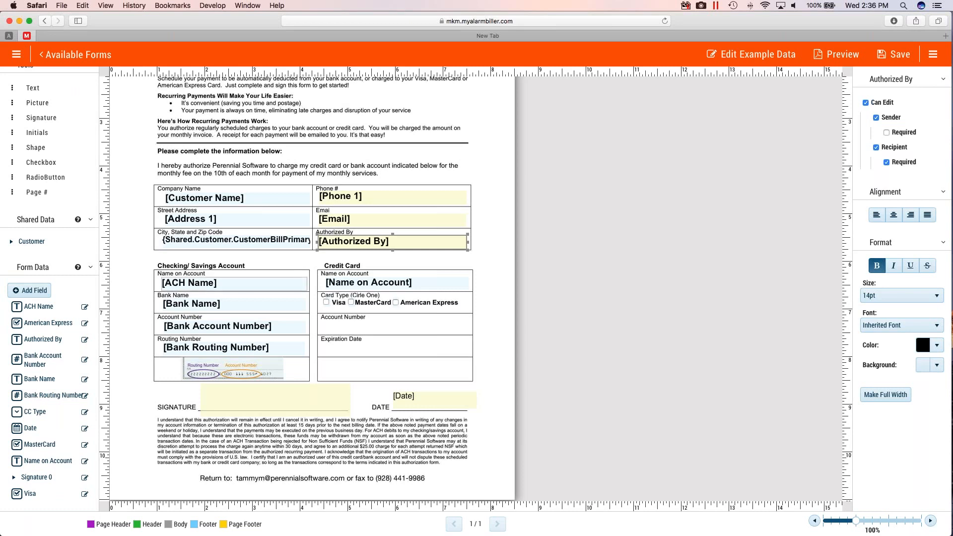
pyautogui.click(203, 286)
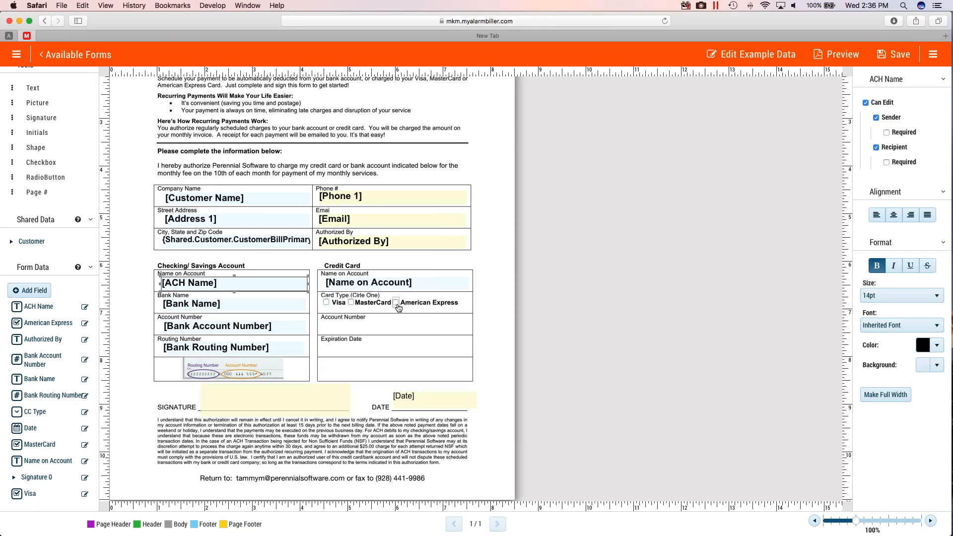
# - Add a form data field named CC_Number with display text Credit Card Number and data type Number
pyautogui.scroll(2, 45, 148)
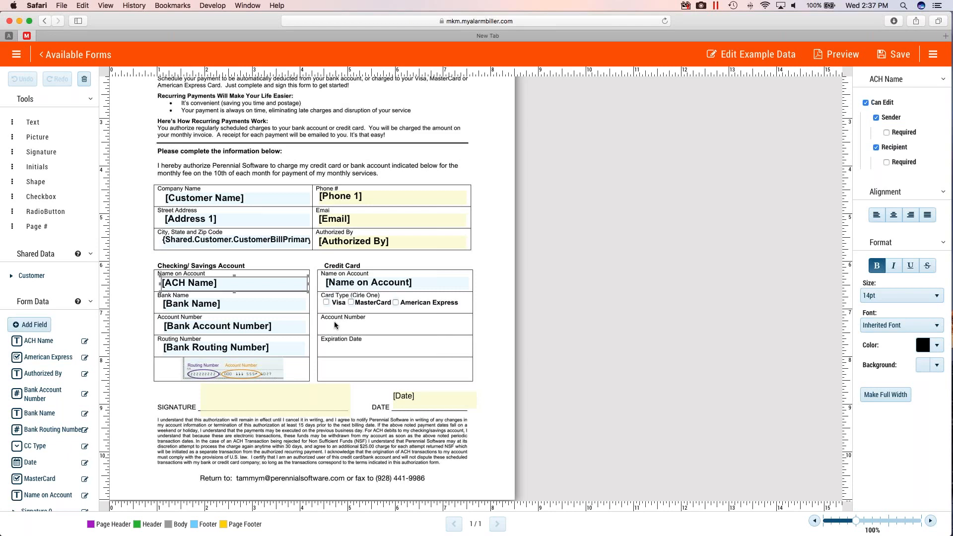
pyautogui.click(35, 326)
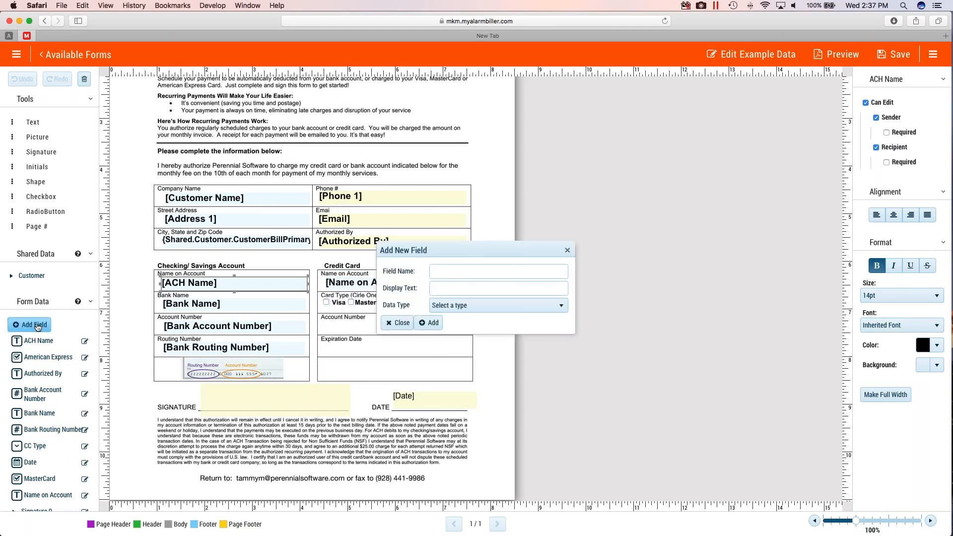
pyautogui.click(451, 270)
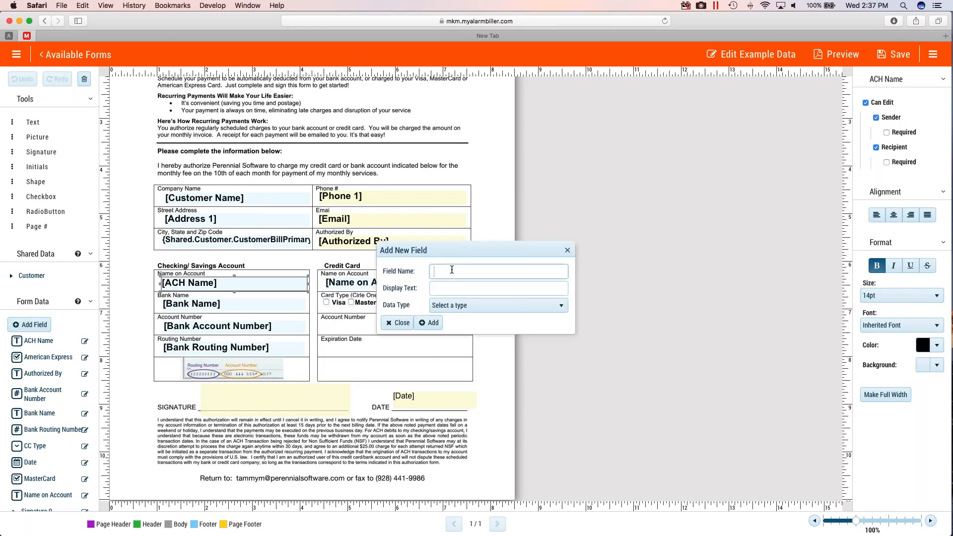
pyautogui.write('CC_Number')
pyautogui.click(444, 286)
pyautogui.write('C')
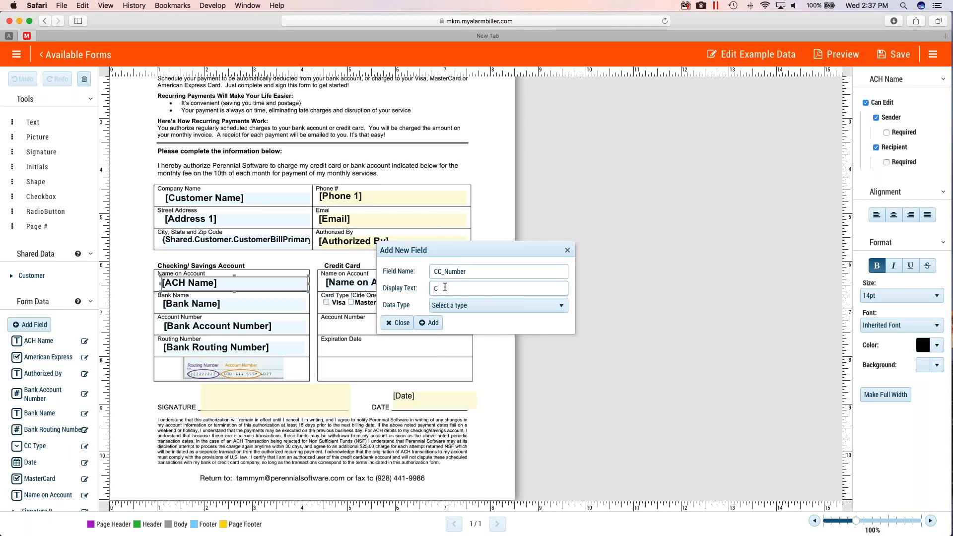
pyautogui.write('redit Card Number')
pyautogui.click(561, 305)
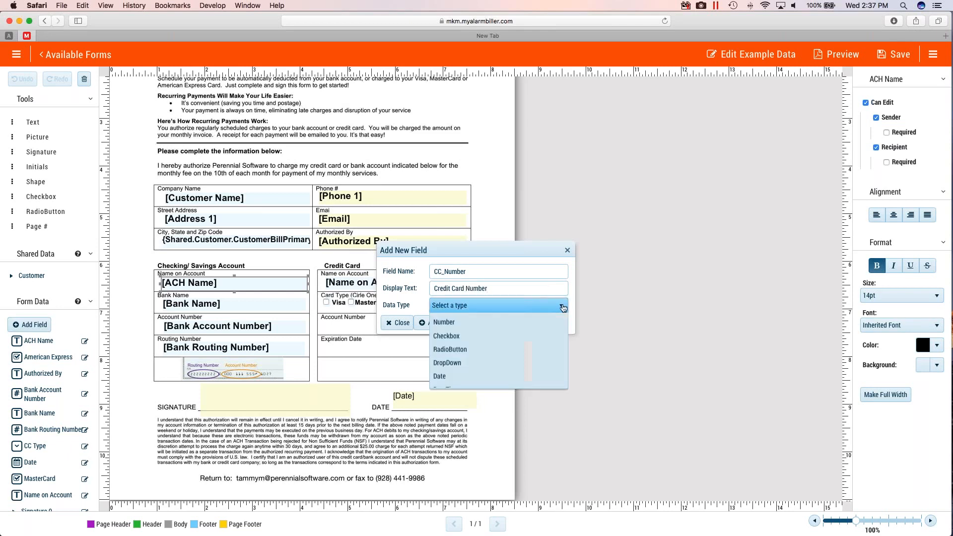
pyautogui.click(455, 347)
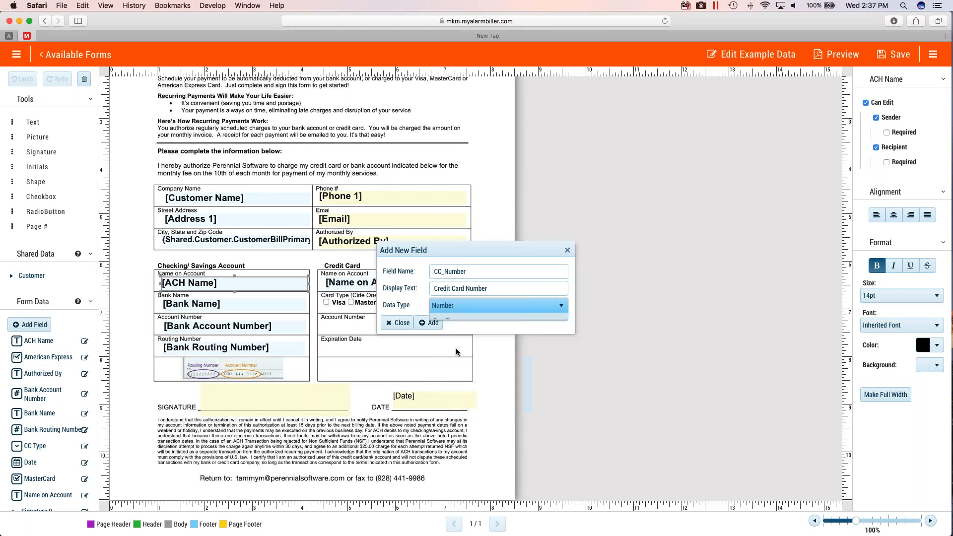
pyautogui.moveTo(472, 251); pyautogui.dragTo(577, 241)
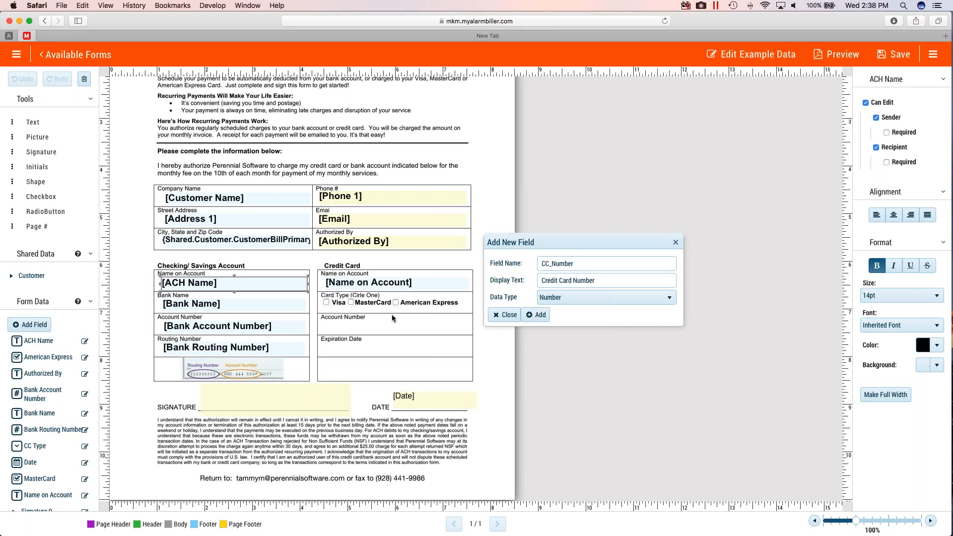
pyautogui.click(536, 314)
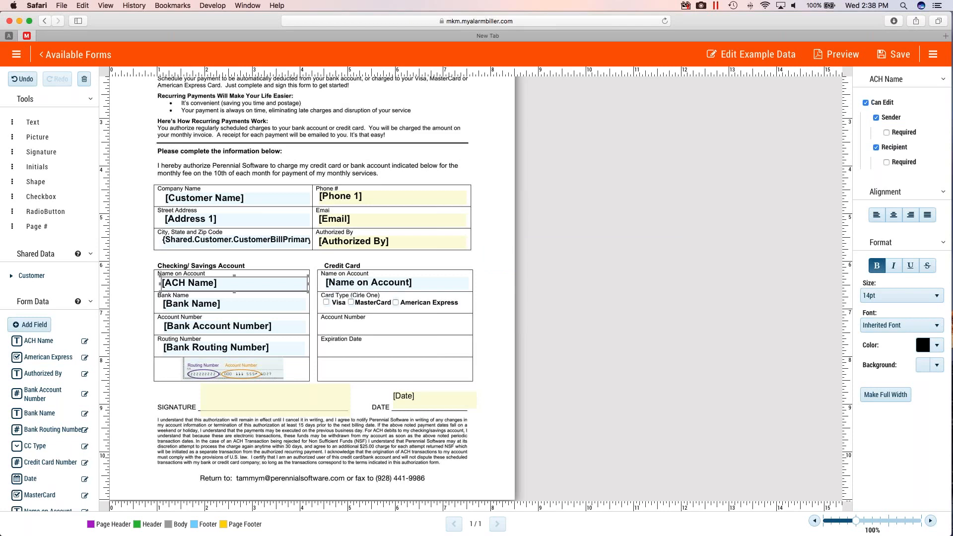
# - Place the Credit Card Number field in the credit card's Account Number box and format it bold at 14pt
pyautogui.moveTo(50, 462)
pyautogui.mouseDown()
pyautogui.moveTo(289, 389)
pyautogui.moveTo(377, 328)
pyautogui.moveTo(469, 335)
pyautogui.mouseUp()
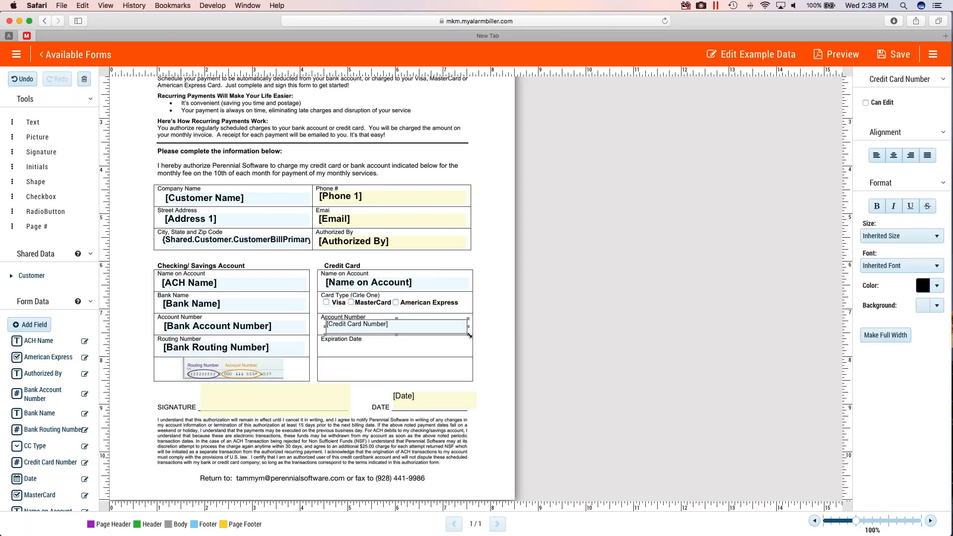
pyautogui.click(877, 207)
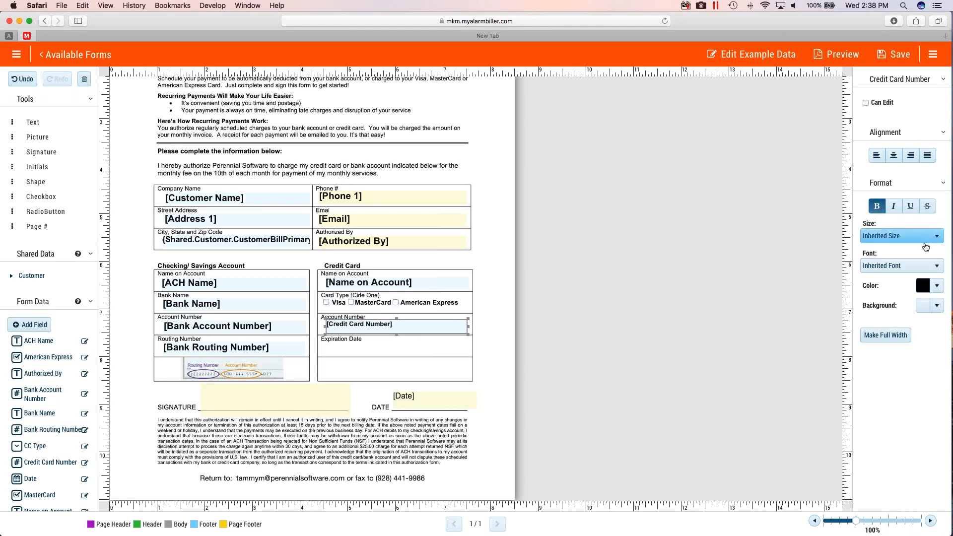
pyautogui.click(941, 239)
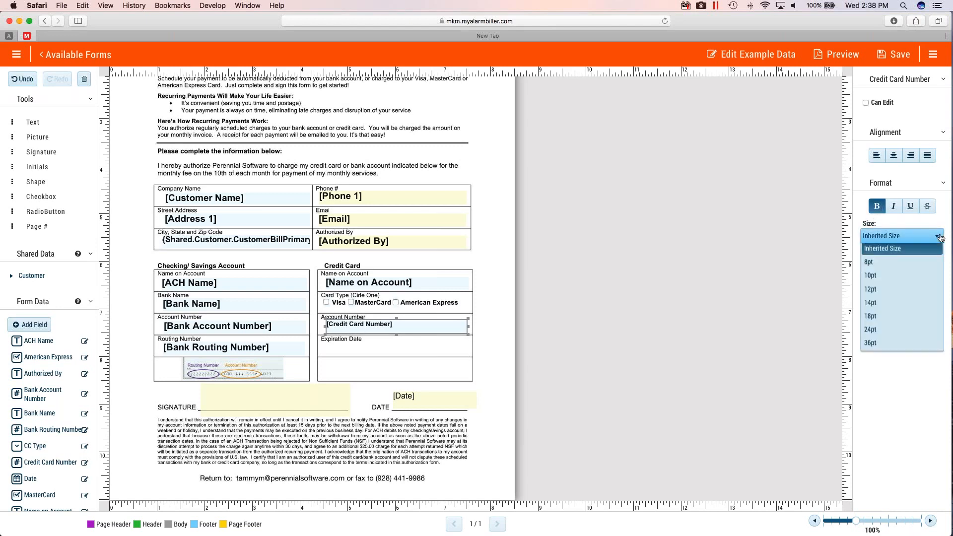
pyautogui.click(876, 303)
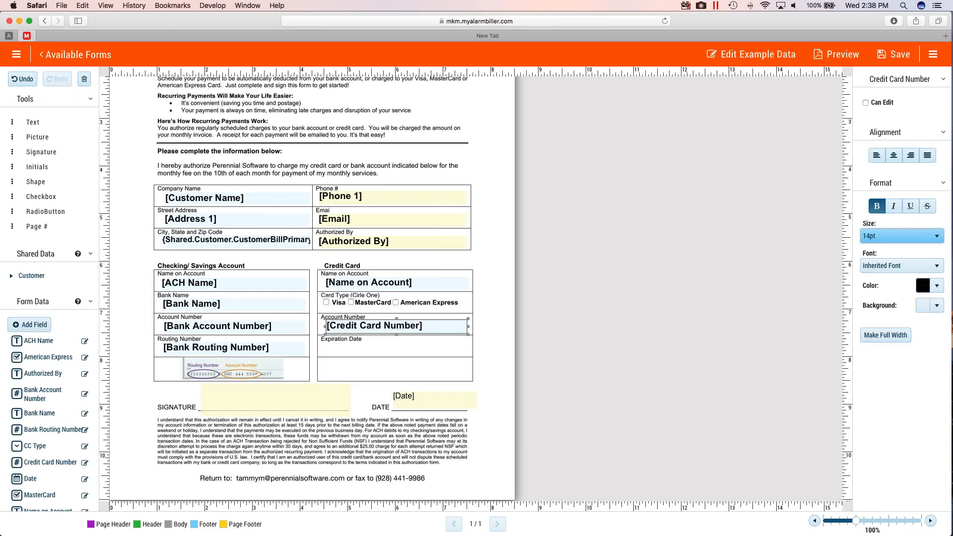
# - Make the Credit Card Number field editable by both sender and recipient
pyautogui.click(866, 103)
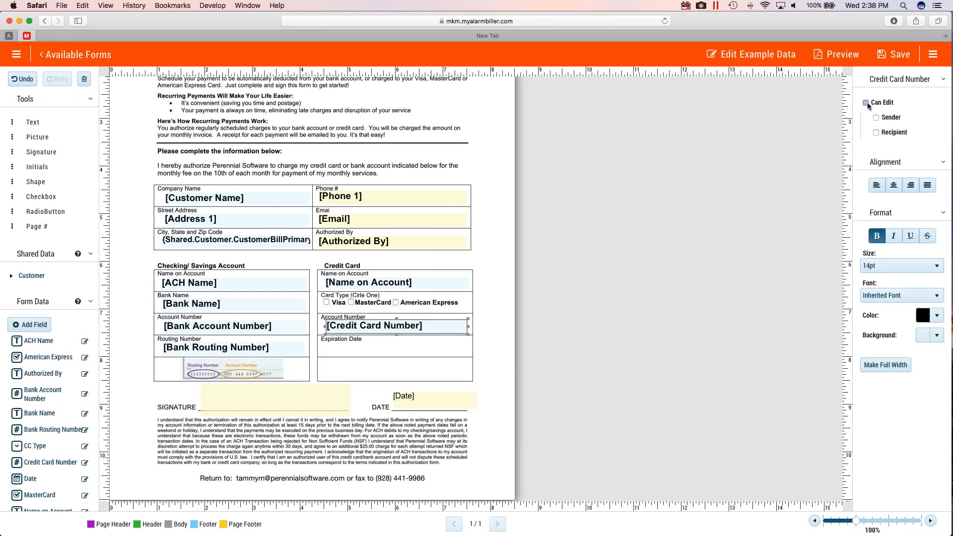
pyautogui.click(876, 117)
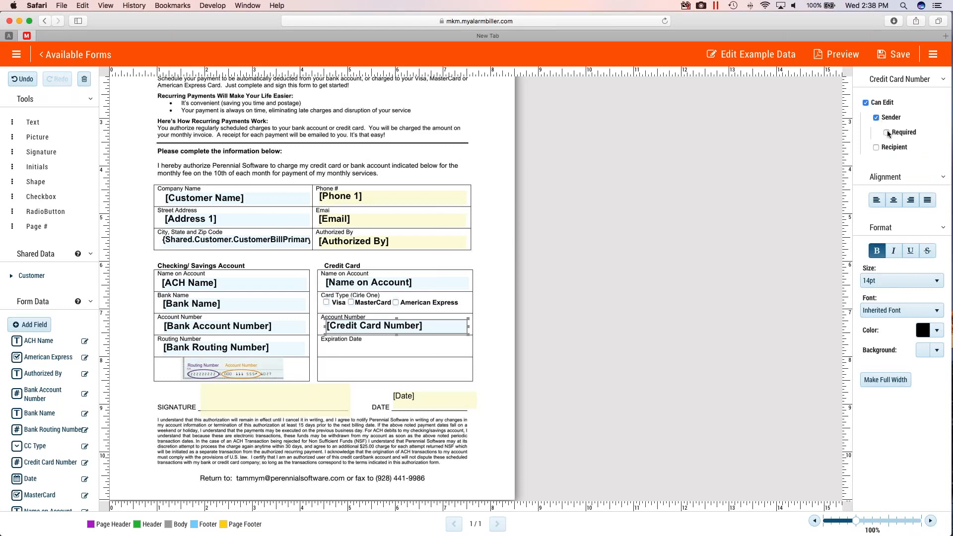
pyautogui.click(876, 147)
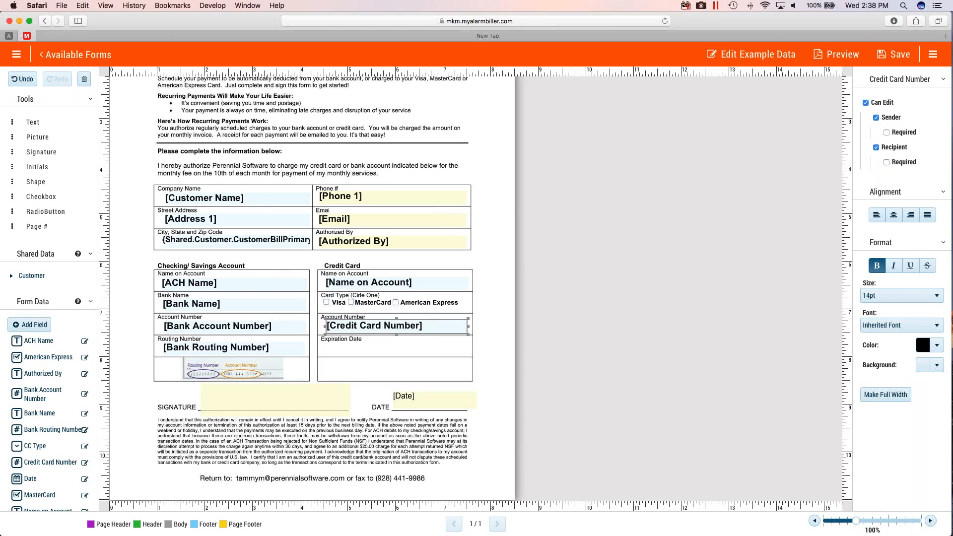
# - Add a form data field named ExpDate with display text Expiration Date and data type Text
pyautogui.click(29, 324)
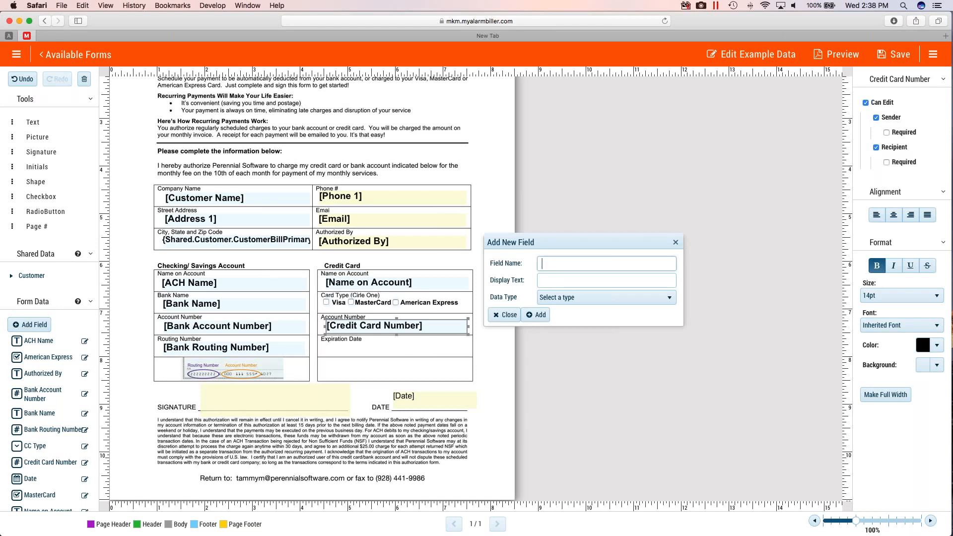
pyautogui.write('ExpDate')
pyautogui.press('Tab')
pyautogui.write('E')
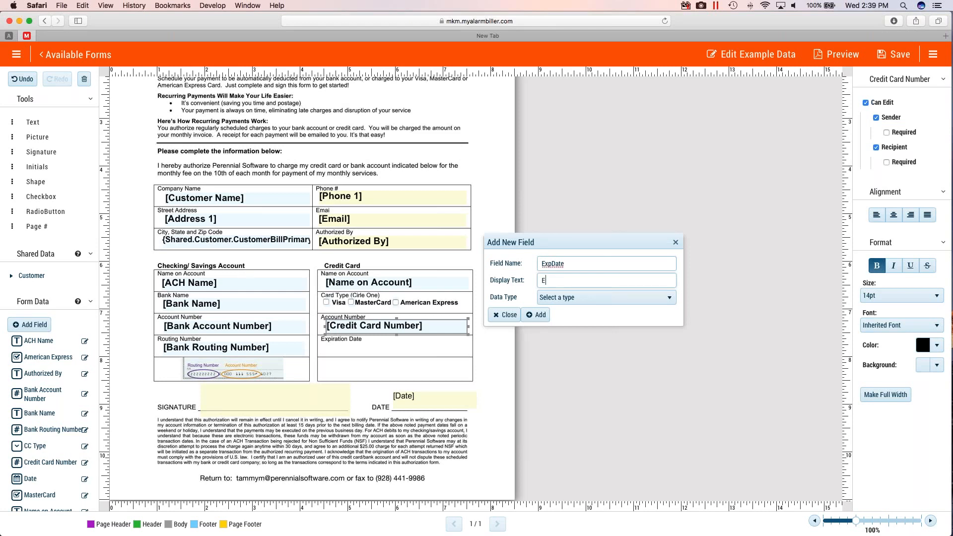
pyautogui.write('xpiration Date')
pyautogui.click(666, 297)
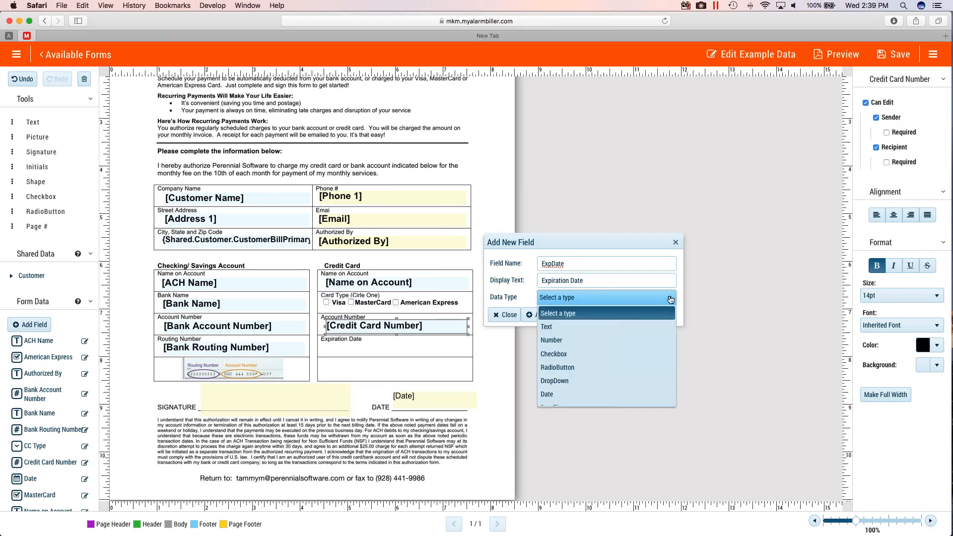
pyautogui.click(557, 328)
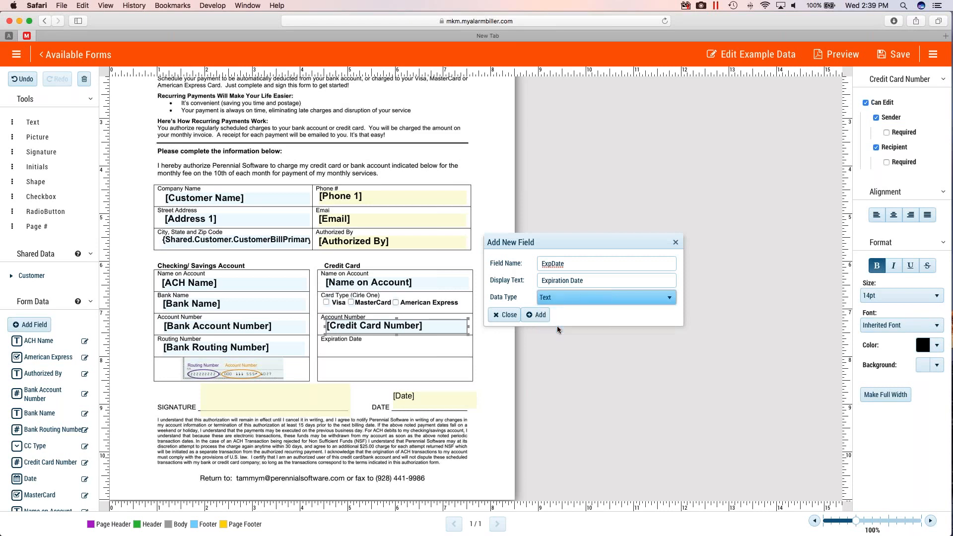
pyautogui.click(535, 316)
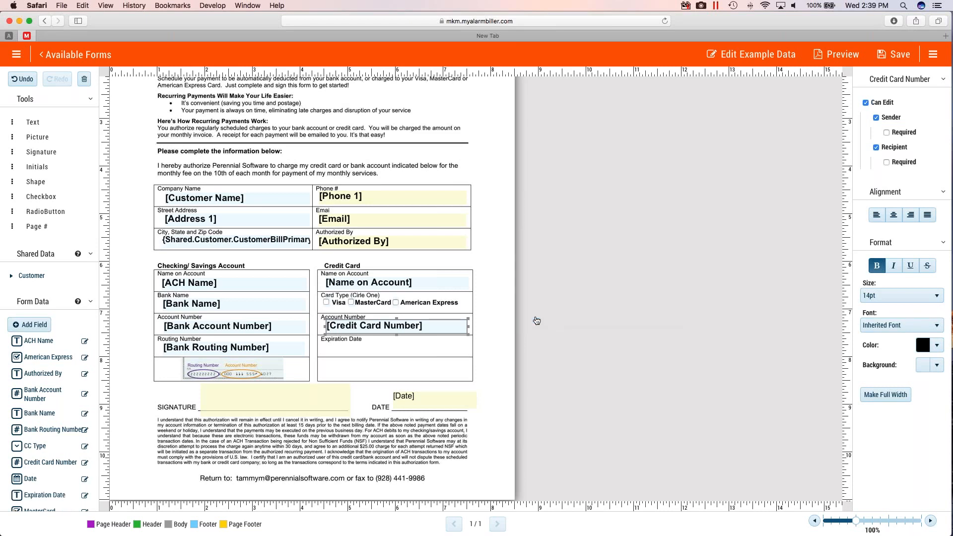
# - Place the Expiration Date field in the credit card's Expiration Date box and resize it to fit
pyautogui.scroll(-2, 90, 82)
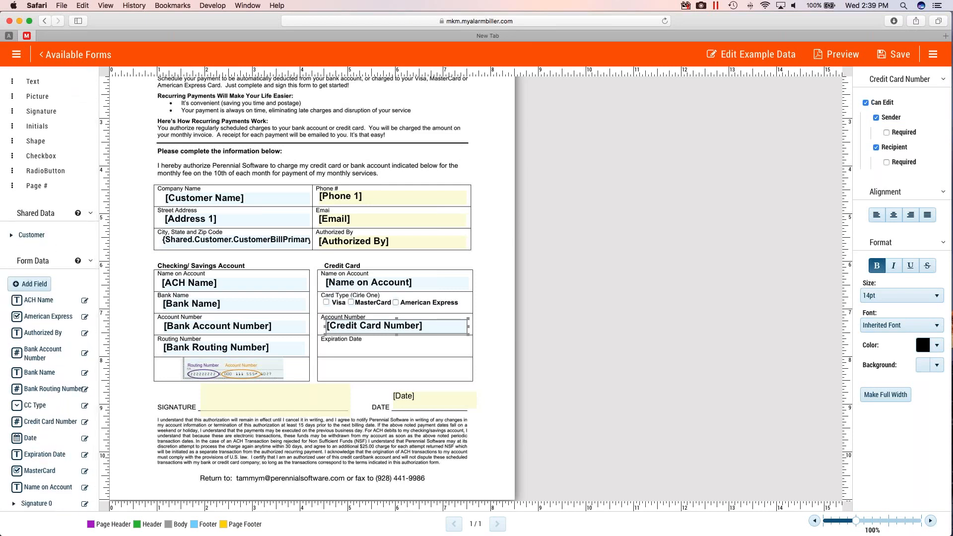
pyautogui.moveTo(54, 453); pyautogui.dragTo(380, 350)
pyautogui.click(380, 347)
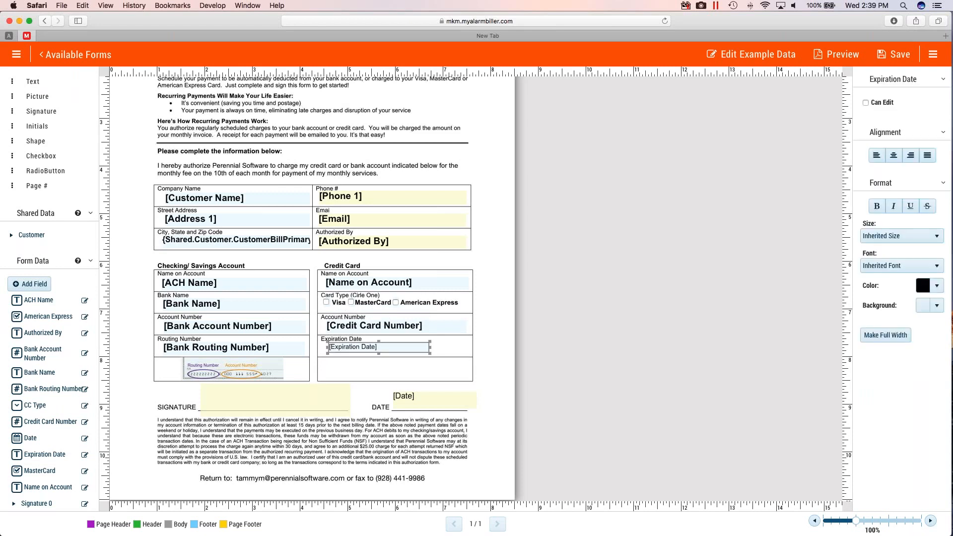
pyautogui.moveTo(429, 353); pyautogui.dragTo(425, 357)
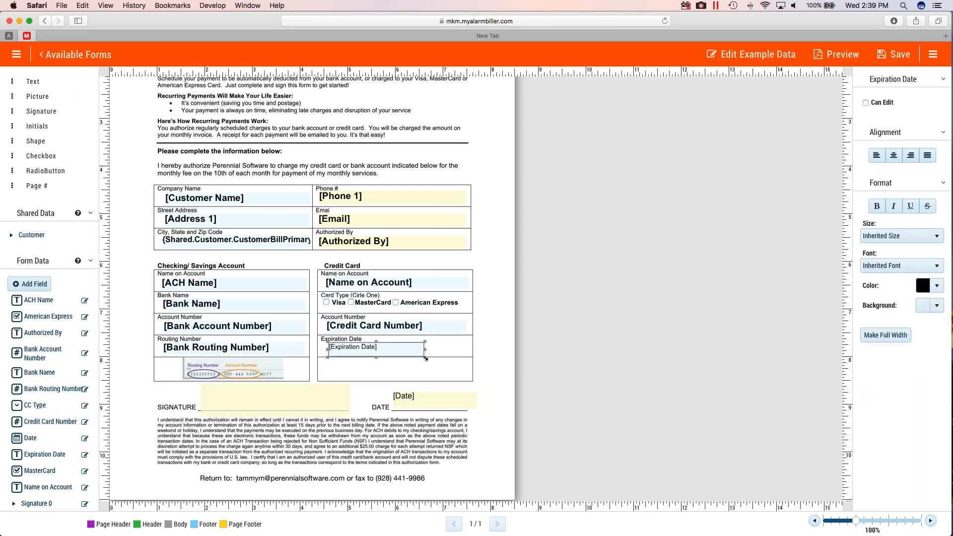
# - Format the Expiration Date field bold at 12pt and make it editable by both sender and recipient
pyautogui.click(876, 205)
pyautogui.click(900, 236)
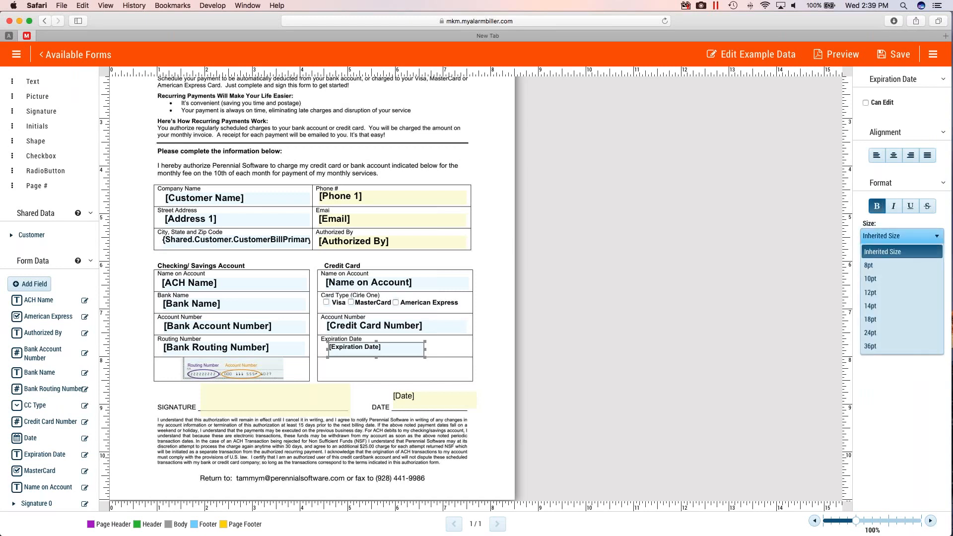
pyautogui.click(870, 292)
pyautogui.click(865, 103)
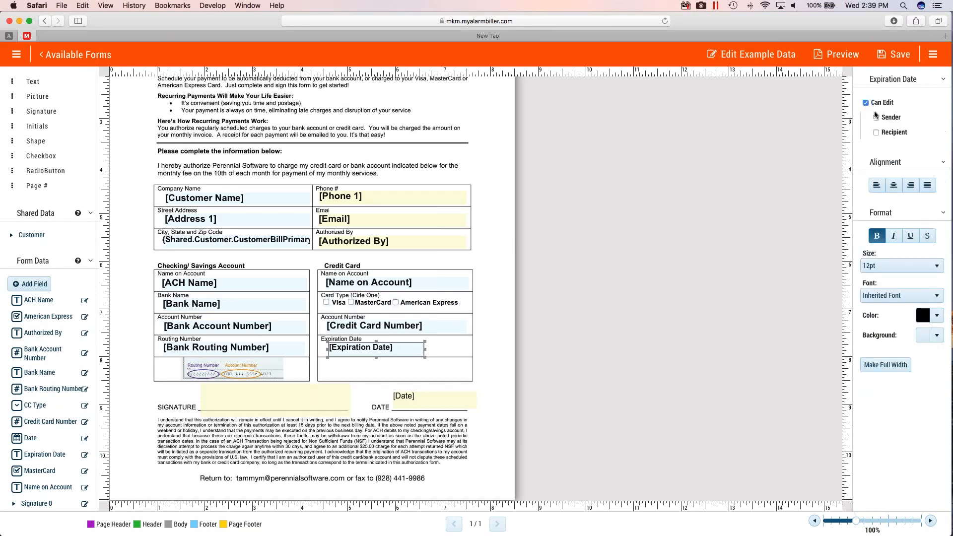
pyautogui.click(876, 118)
pyautogui.click(876, 148)
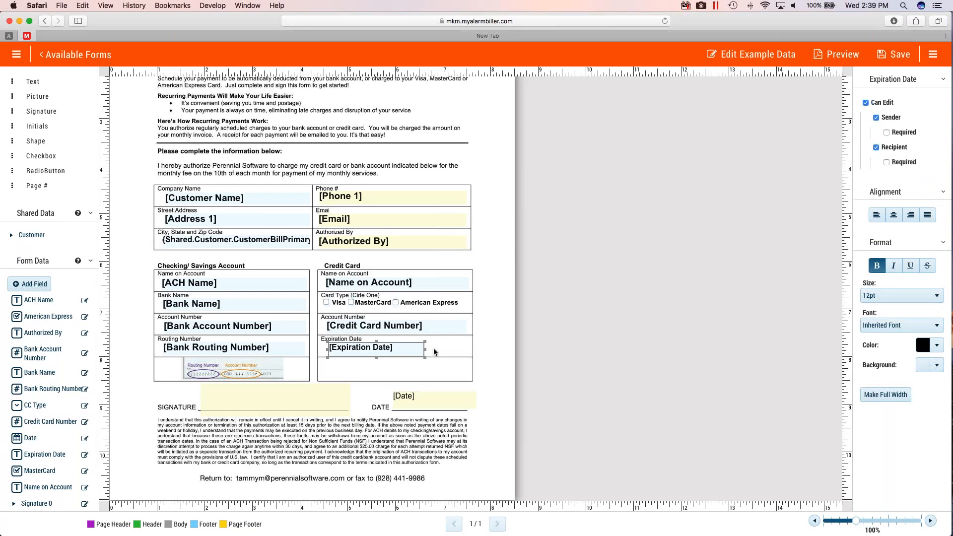
# - Add a static text box beside the Expiration Date field and shrink it to fit inside the same cell
pyautogui.moveTo(33, 81); pyautogui.dragTo(478, 356)
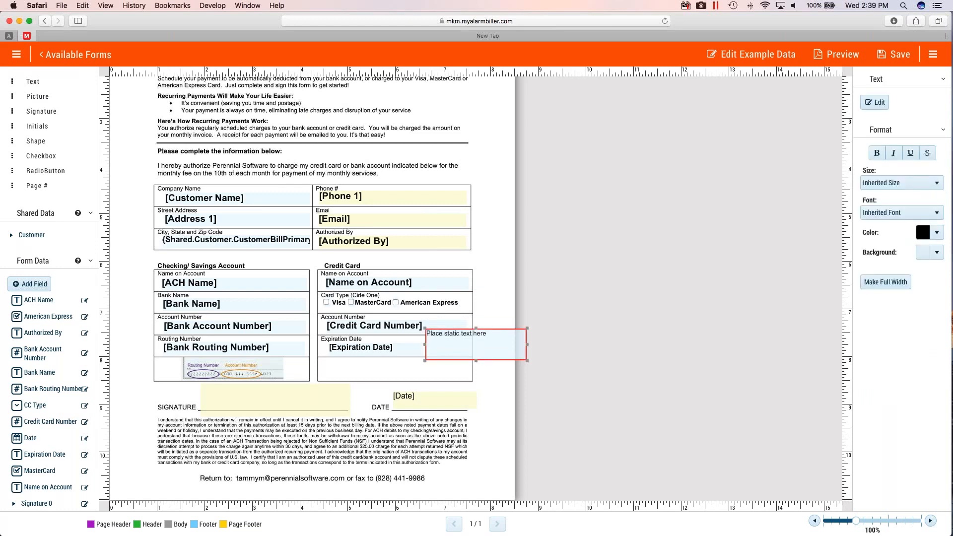
pyautogui.moveTo(527, 328); pyautogui.dragTo(445, 355)
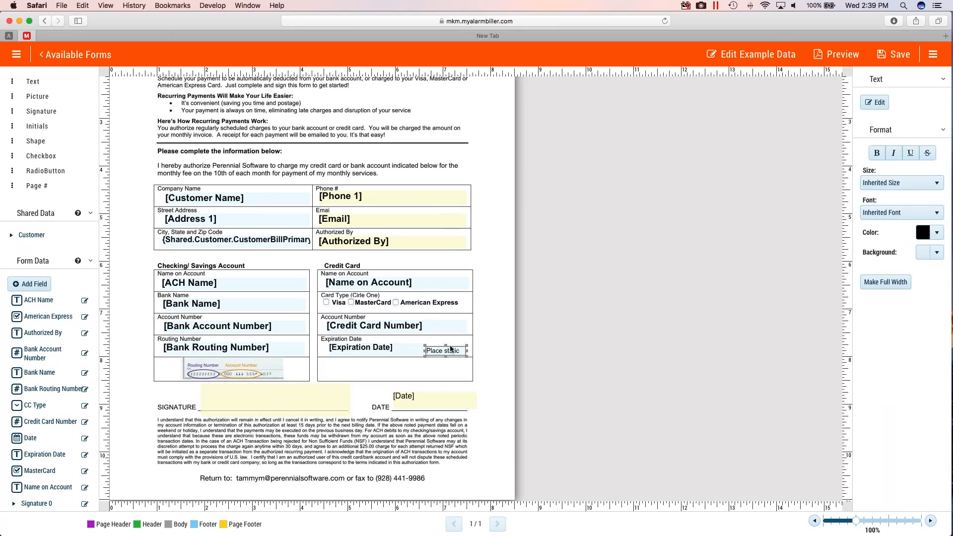
pyautogui.moveTo(445, 351); pyautogui.dragTo(447, 350)
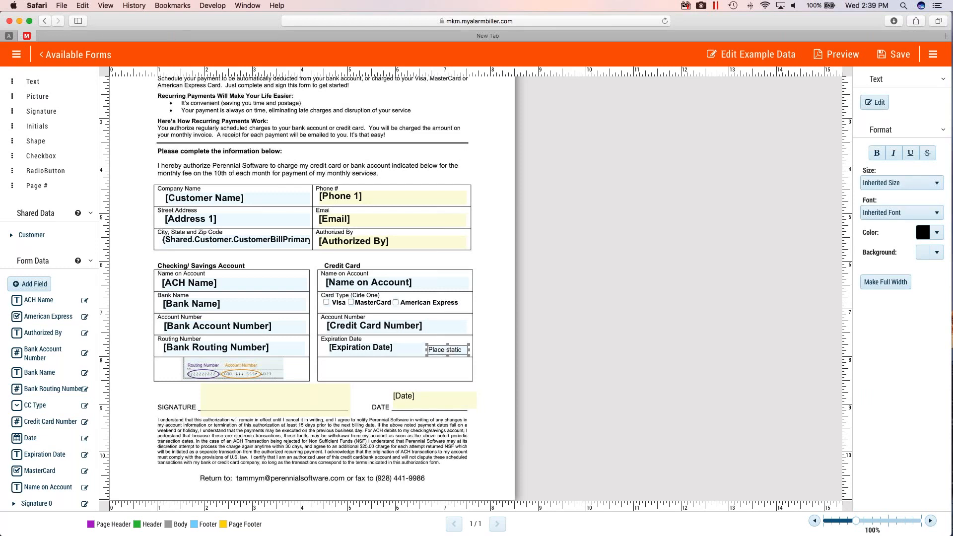
# - Replace the static text box's placeholder with MM/YY
pyautogui.click(874, 102)
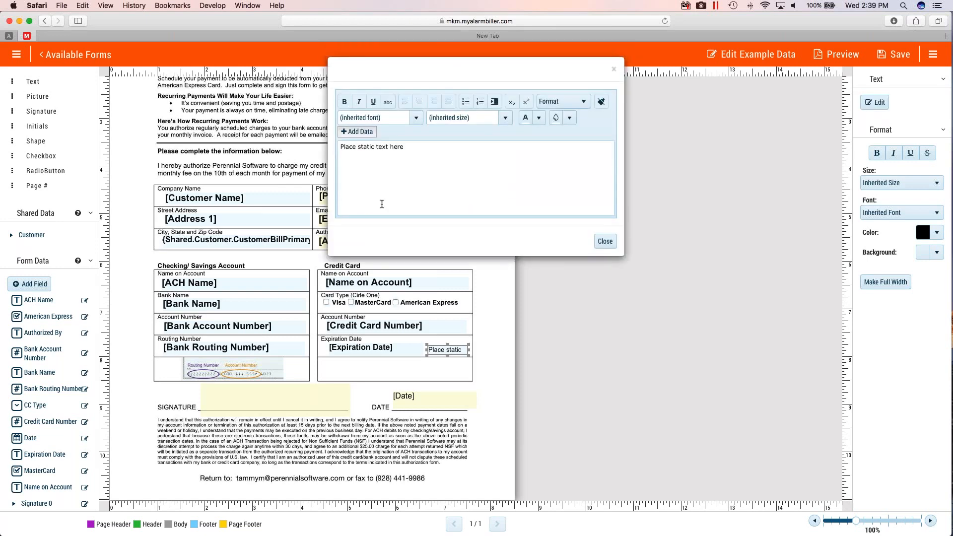
pyautogui.moveTo(416, 145); pyautogui.dragTo(232, 142)
pyautogui.write('MM/YY')
# - Change the font color of the static MM/YY text to red and close its text editor
pyautogui.moveTo(369, 147); pyautogui.dragTo(317, 145)
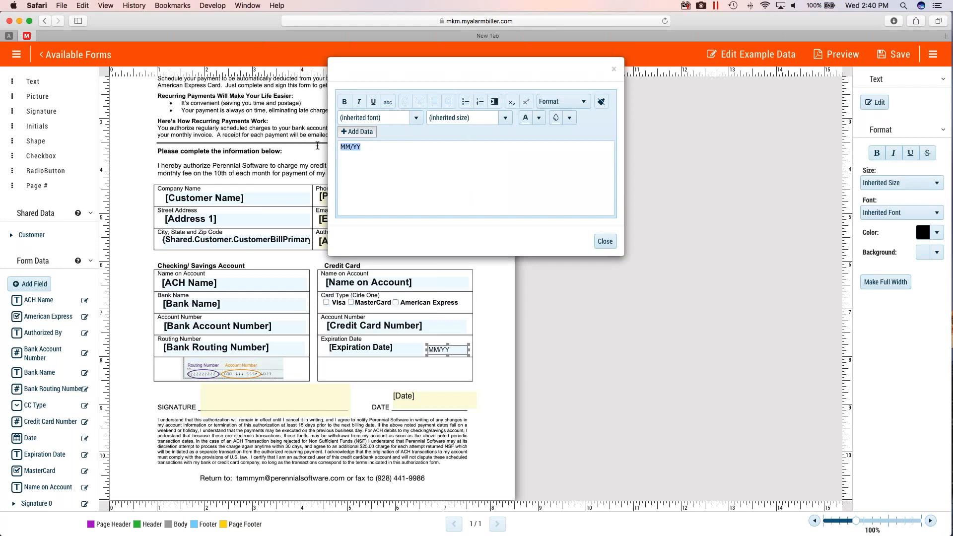
pyautogui.click(538, 117)
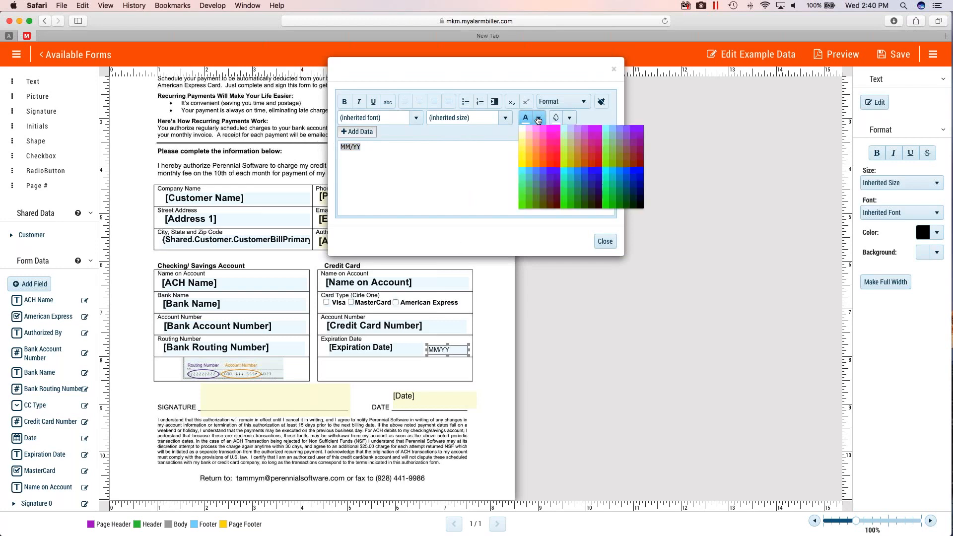
pyautogui.click(557, 153)
pyautogui.click(605, 242)
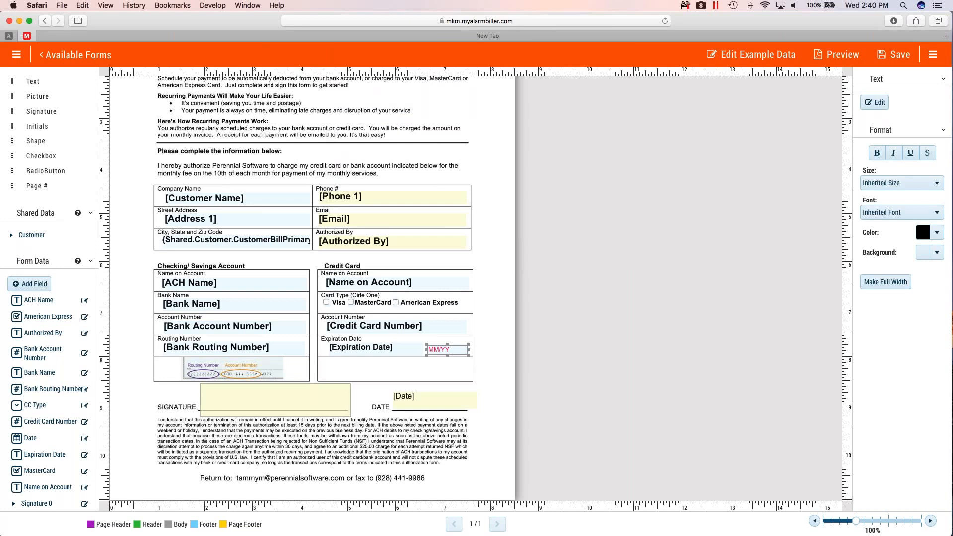
# - Save the Auto Payment Form design and return to the list of available templates
pyautogui.click(249, 403)
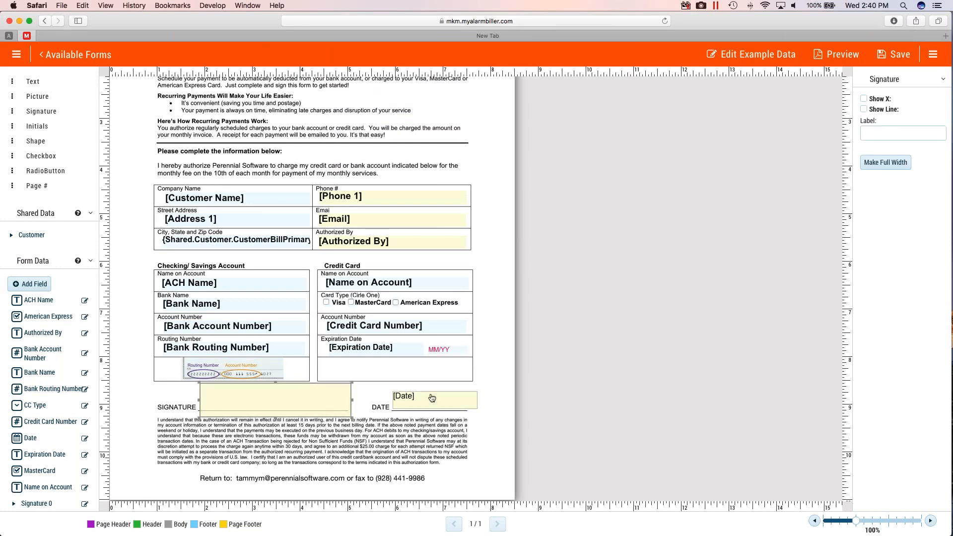
pyautogui.scroll(4, 432, 397)
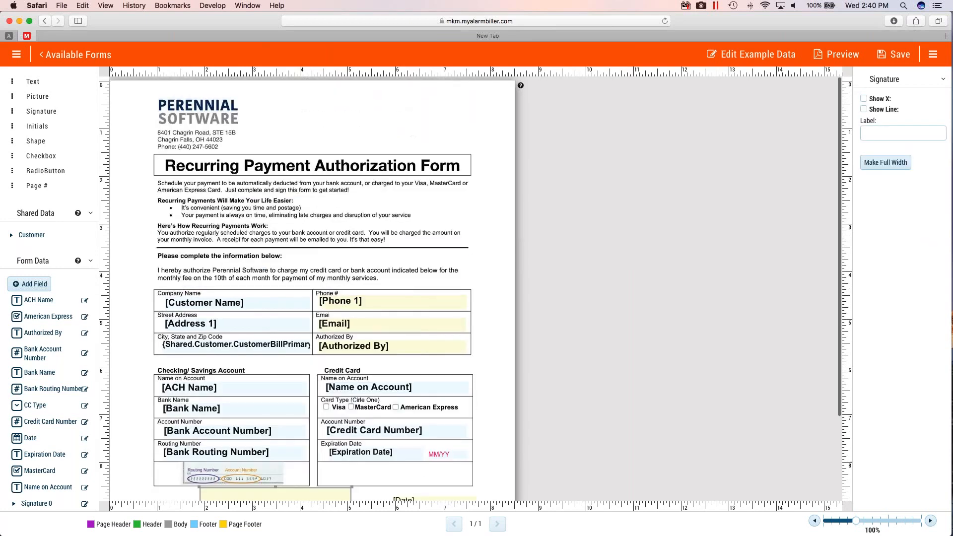
pyautogui.scroll(-4, 475, 289)
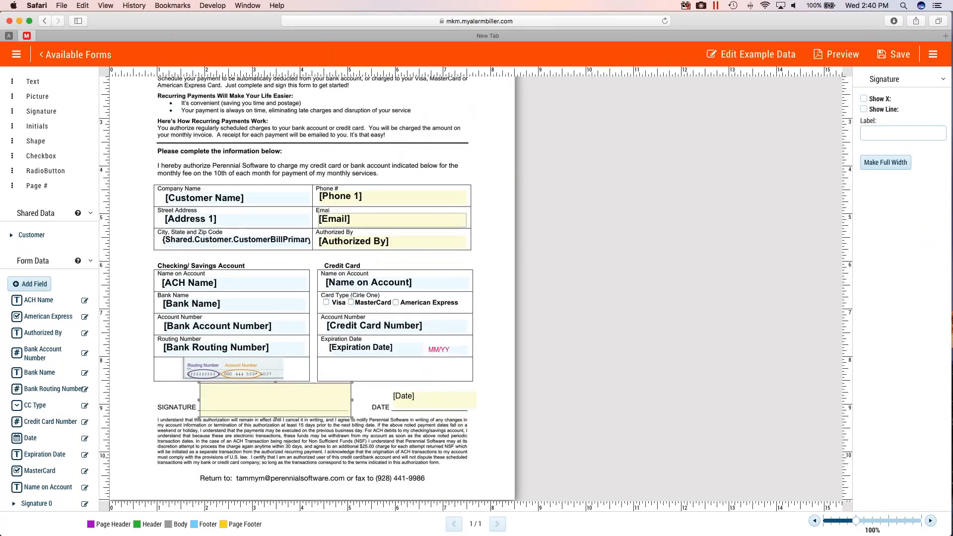
pyautogui.click(892, 56)
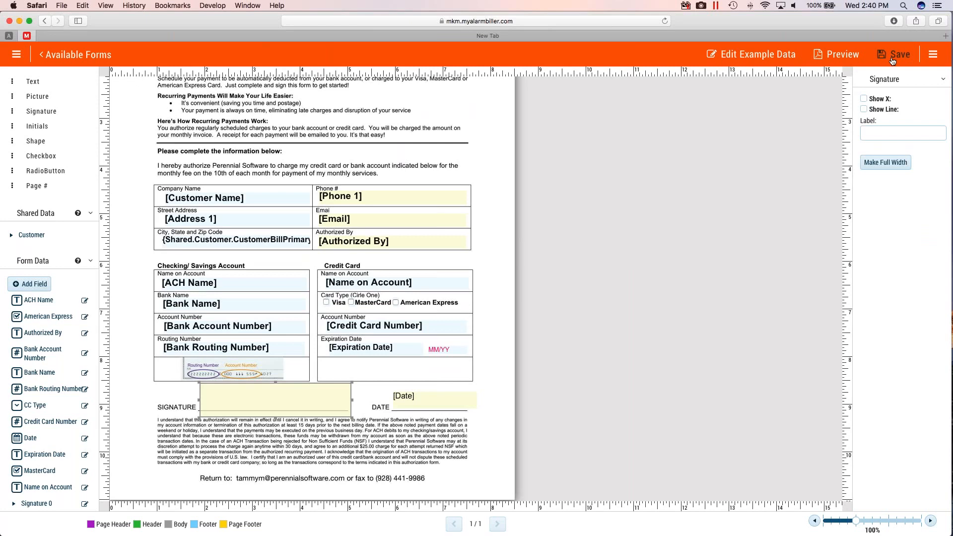
pyautogui.click(88, 56)
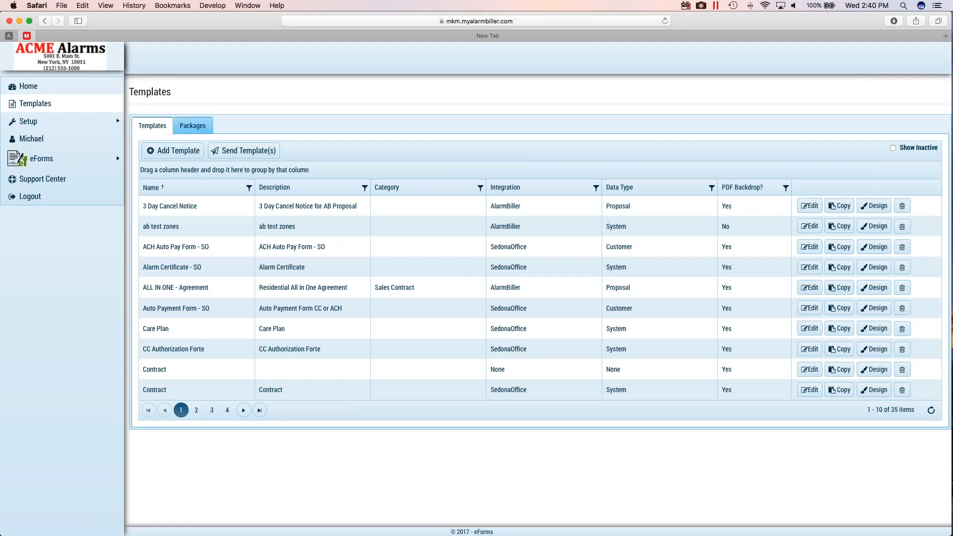
# - Start sending a template as a new eForm, using the customer's first name plus EFT Form as name and description
pyautogui.click(234, 153)
pyautogui.click(457, 267)
pyautogui.write('Mich')
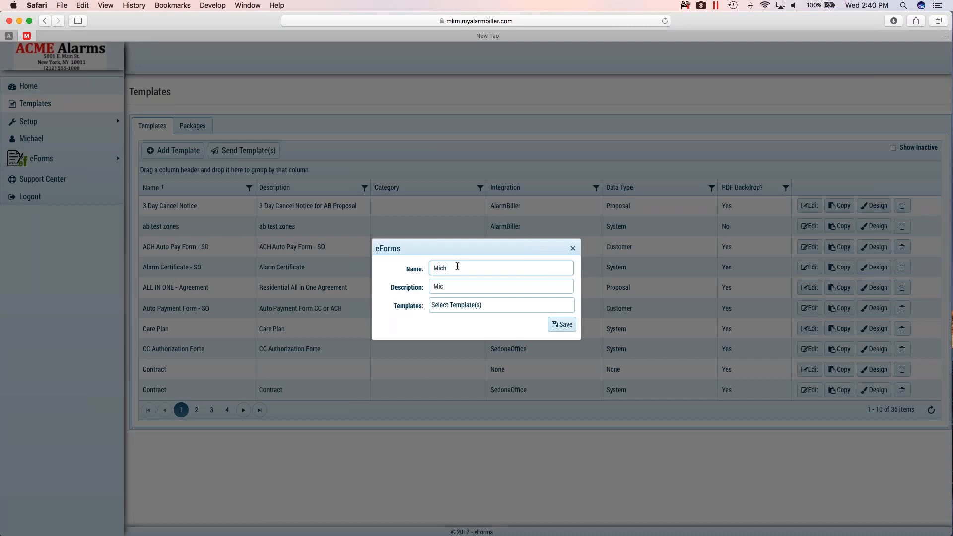
pyautogui.write('ael CEFT Form')
# - Attach the Auto Payment Form - SO template, choose the customer's record, and save the eForm
pyautogui.click(467, 305)
pyautogui.write('auto')
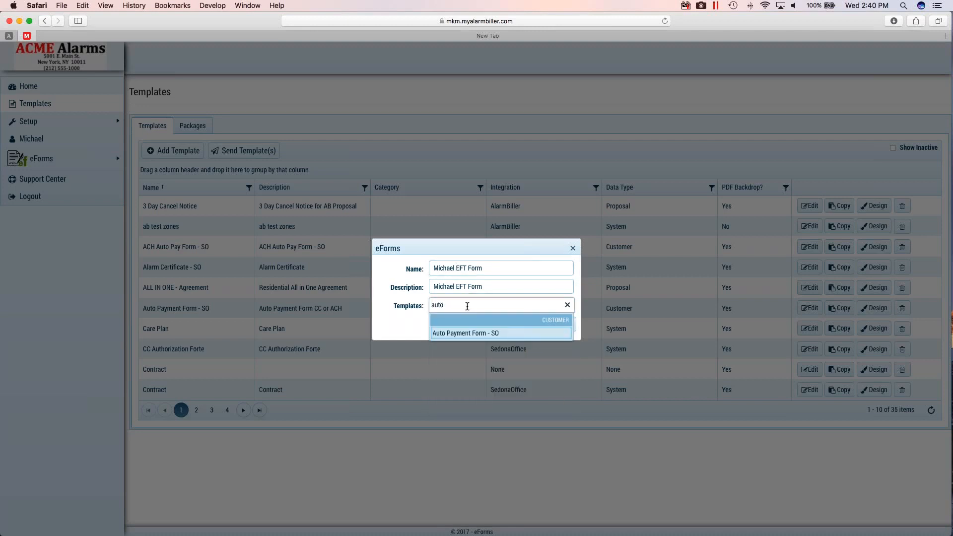
pyautogui.click(471, 335)
pyautogui.click(443, 324)
pyautogui.write('mi')
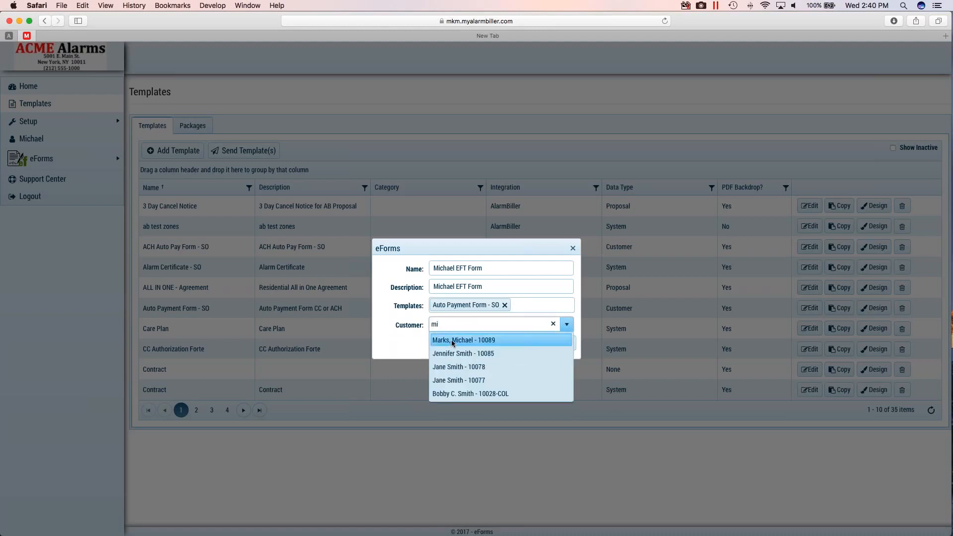
pyautogui.click(450, 340)
pyautogui.click(562, 343)
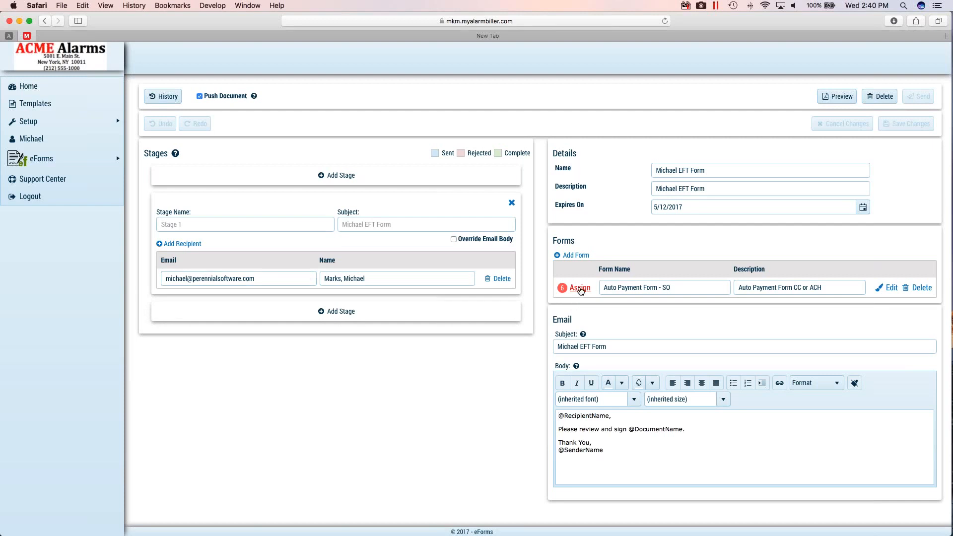
# - Open the field assignment for the Auto Payment Form and assign all fields to the Stage 1 recipient
pyautogui.click(579, 288)
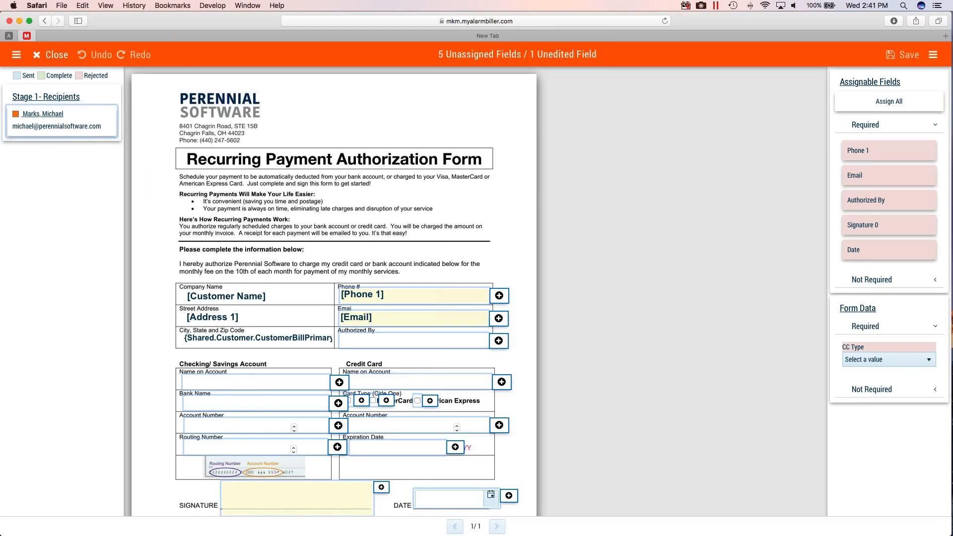
pyautogui.click(873, 104)
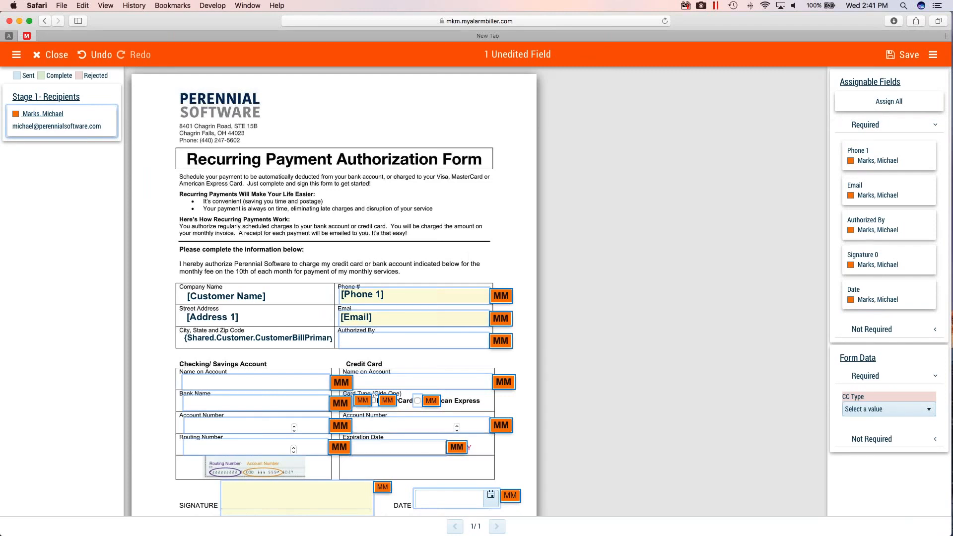
pyautogui.scroll(-2, 531, 461)
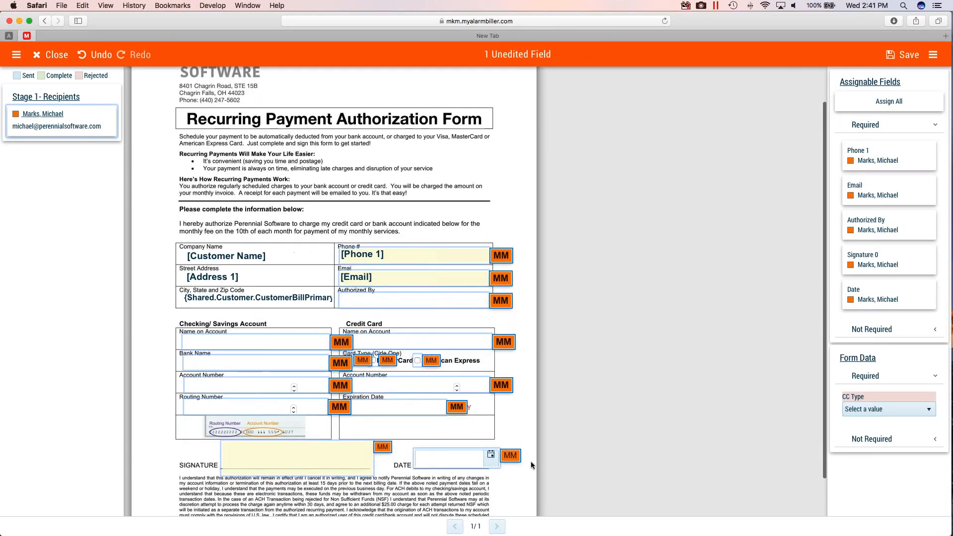
# - Set the required CC Type form data to MasterCard
pyautogui.click(935, 377)
pyautogui.click(935, 376)
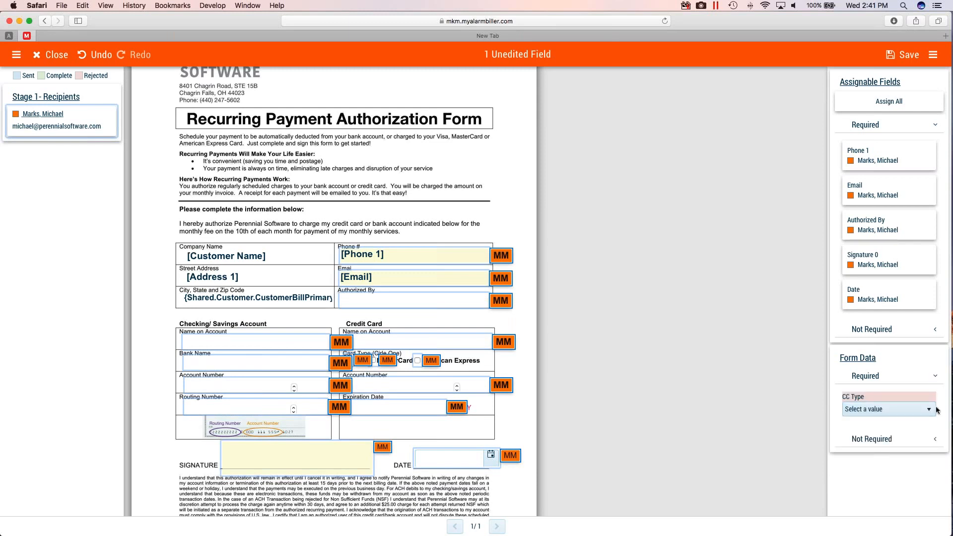
pyautogui.click(868, 409)
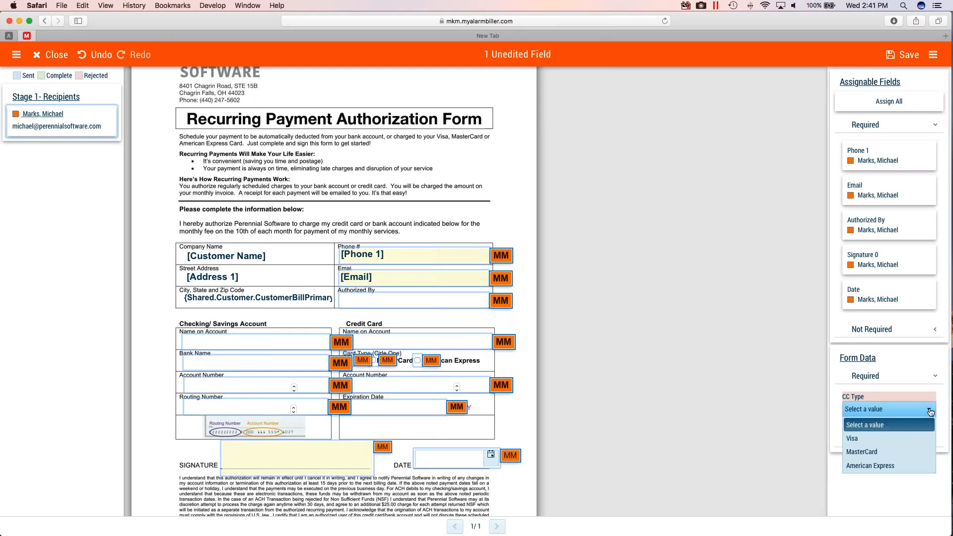
pyautogui.click(861, 451)
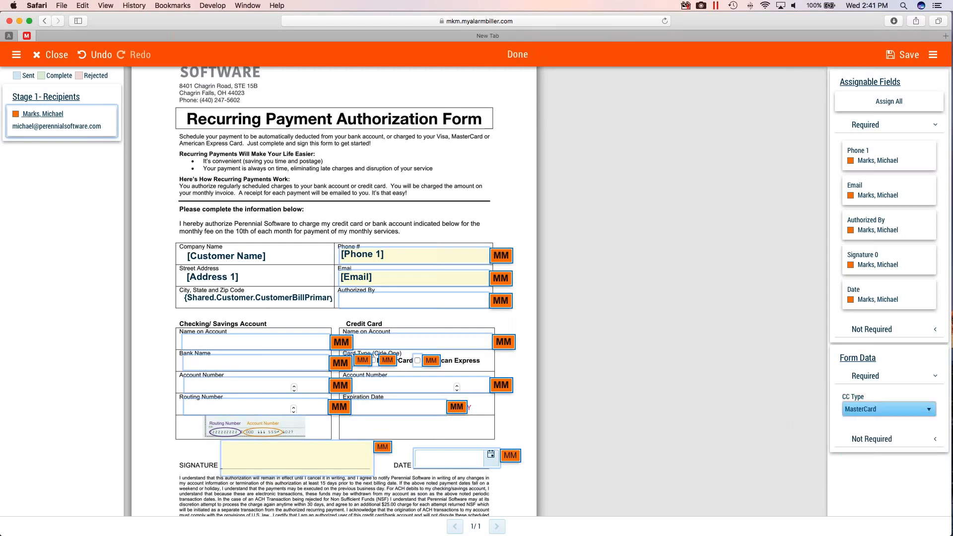
# - In the non-required form data, enter the customer's full name for both Authorized By and ACH Name
pyautogui.click(935, 439)
pyautogui.scroll(-3, 909, 435)
pyautogui.scroll(-3, 907, 430)
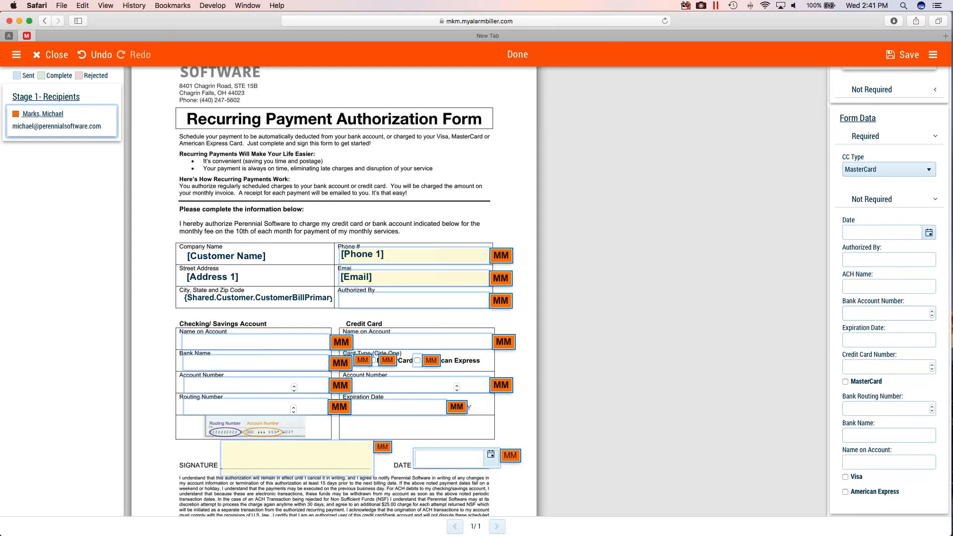
pyautogui.click(851, 260)
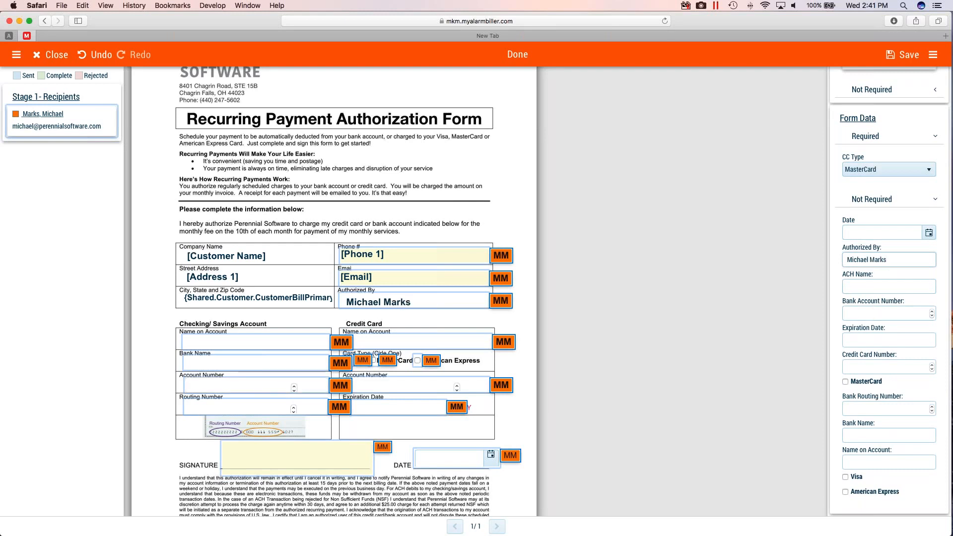
pyautogui.click(859, 284)
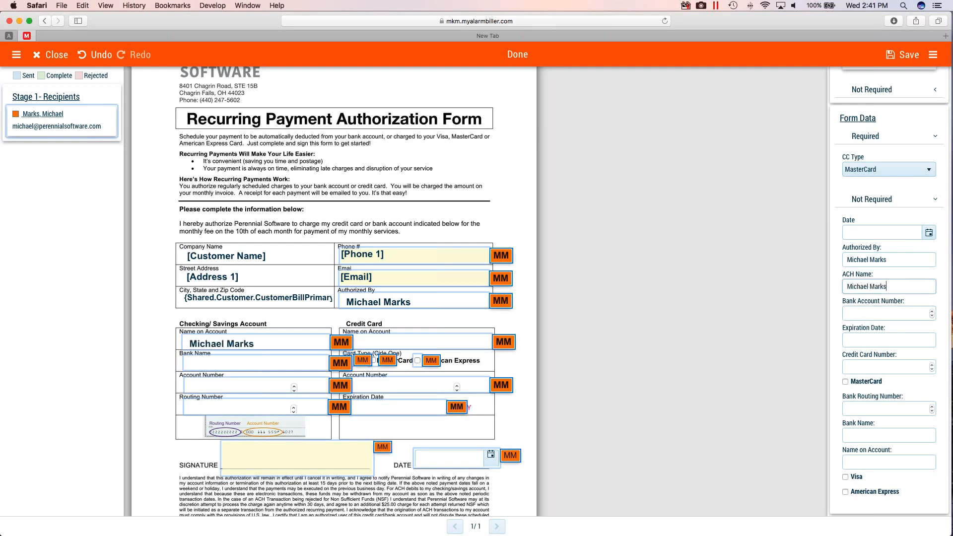
# - Fill in the bank account number and bank routing number, and set the bank name to PNC
pyautogui.click(864, 314)
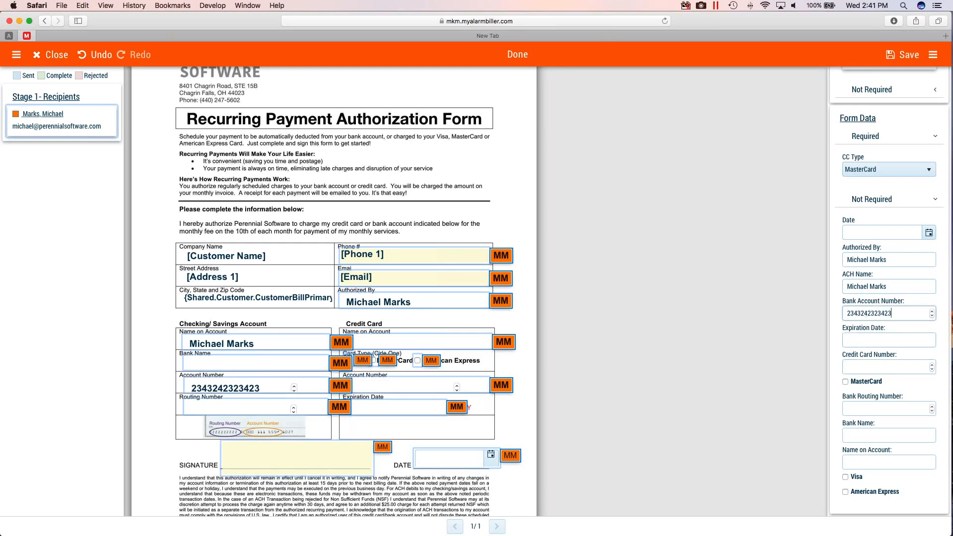
pyautogui.click(853, 413)
pyautogui.write('43543543534')
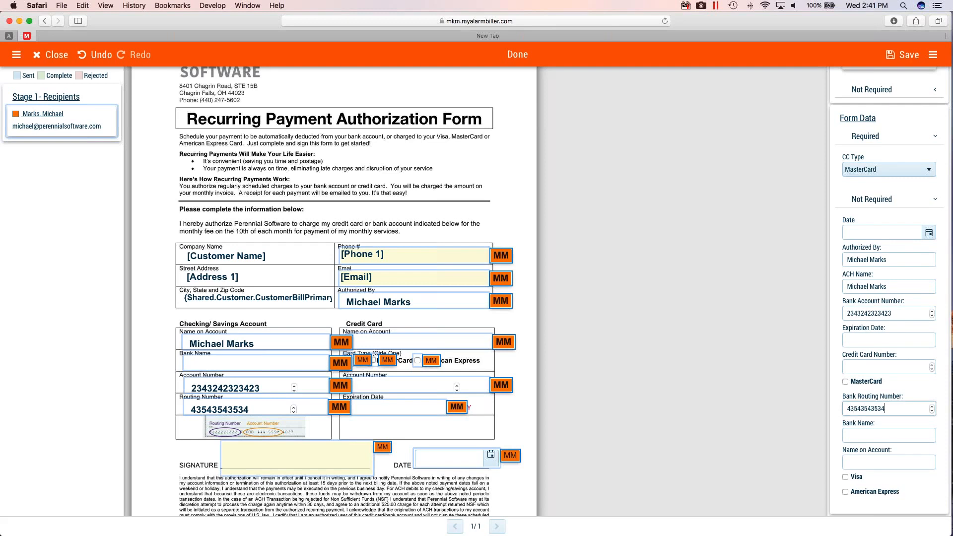
pyautogui.click(854, 433)
pyautogui.write('PNC')
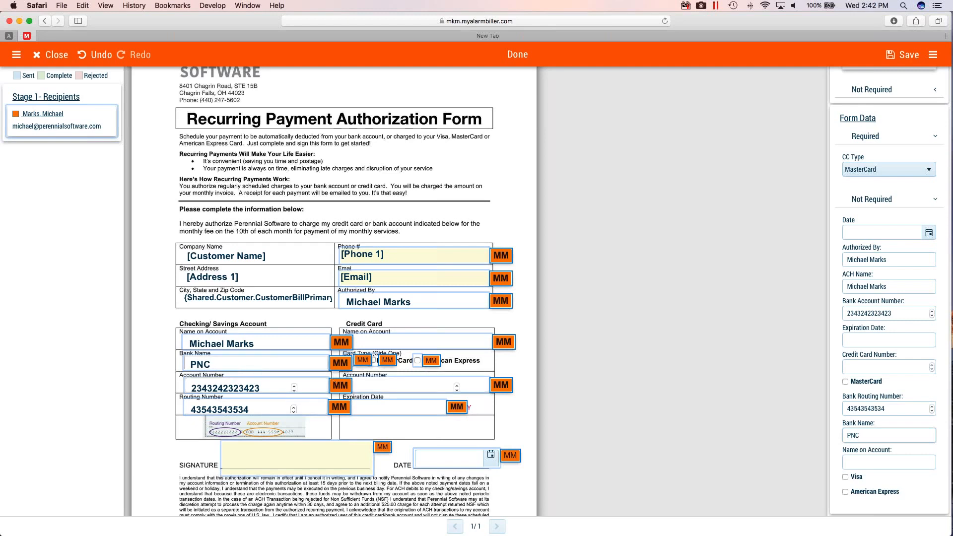
# - Save the field assignments, close the form, and send the eForm to the recipient
pyautogui.click(903, 56)
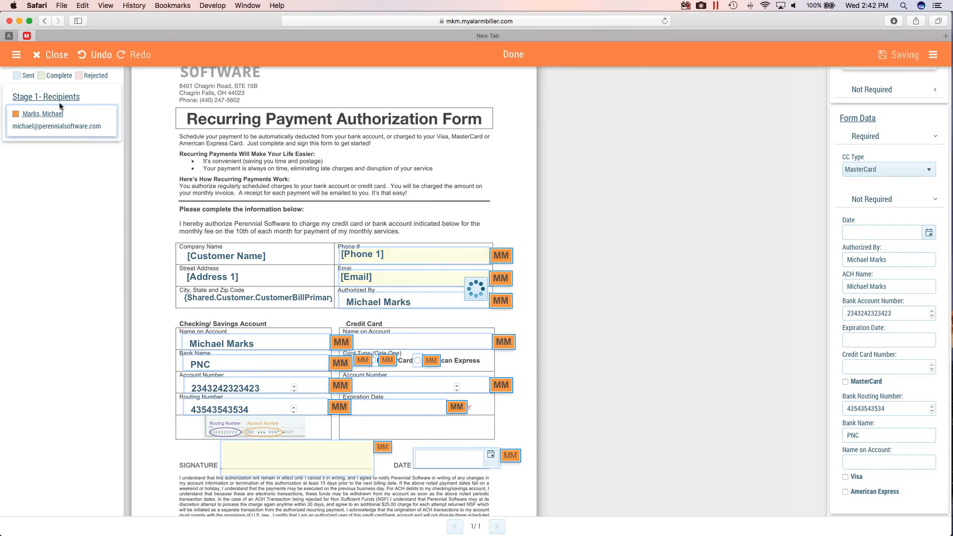
pyautogui.click(46, 55)
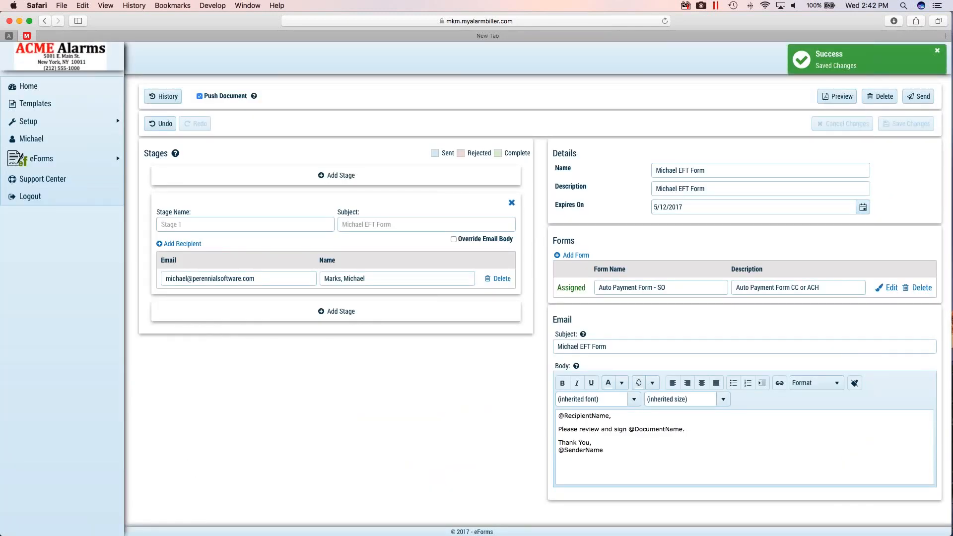
pyautogui.click(918, 97)
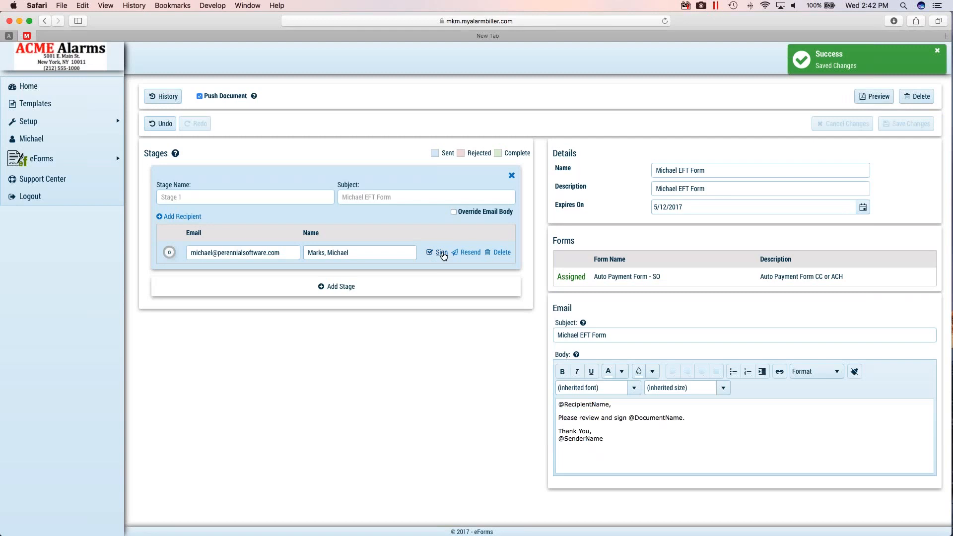
# - Open the sent form for signing as the recipient and accept the electronic record and signature disclosure
pyautogui.click(441, 254)
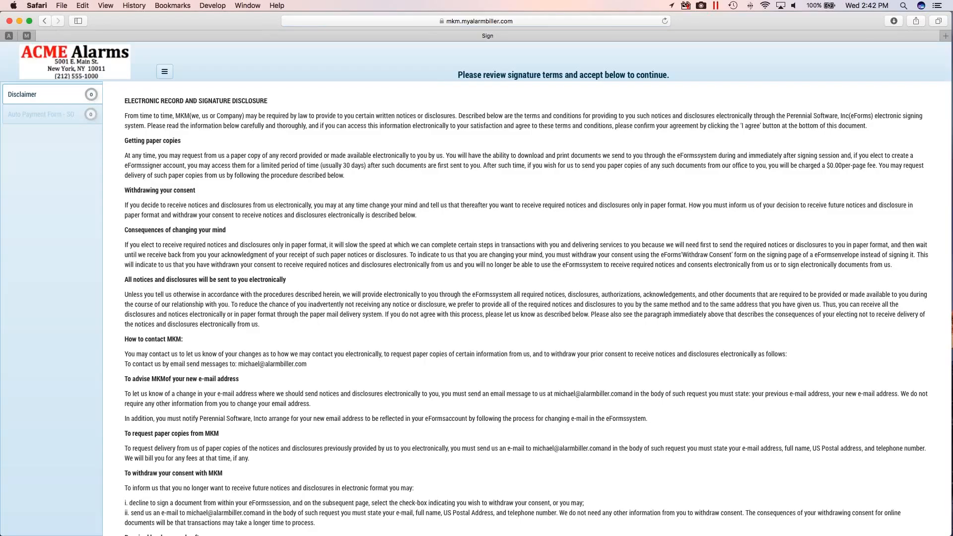
pyautogui.scroll(-5, 538, 309)
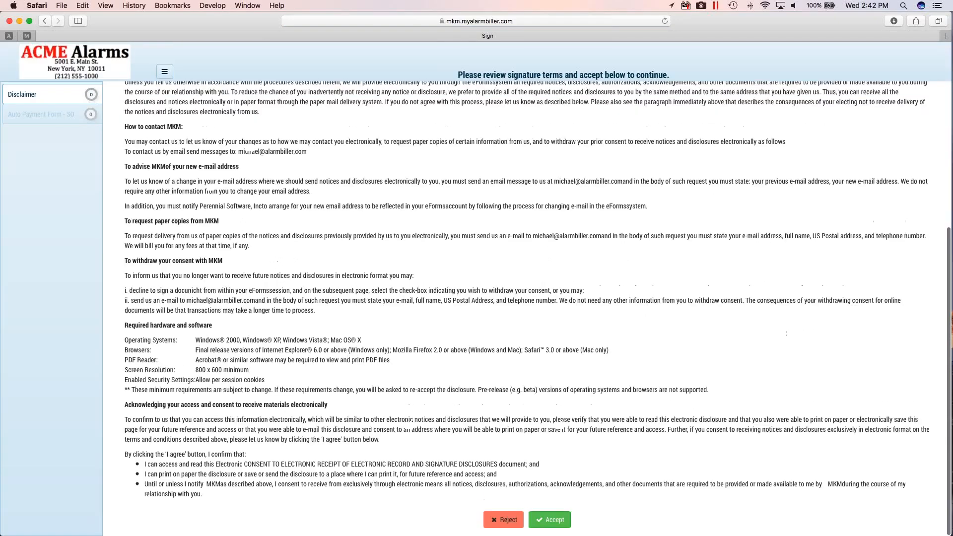
pyautogui.click(547, 521)
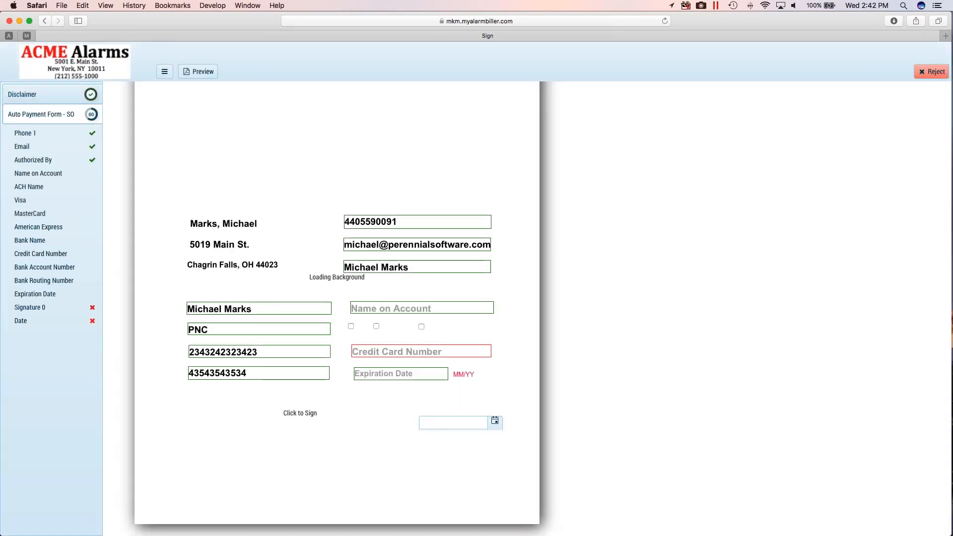
pyautogui.scroll(4, 537, 309)
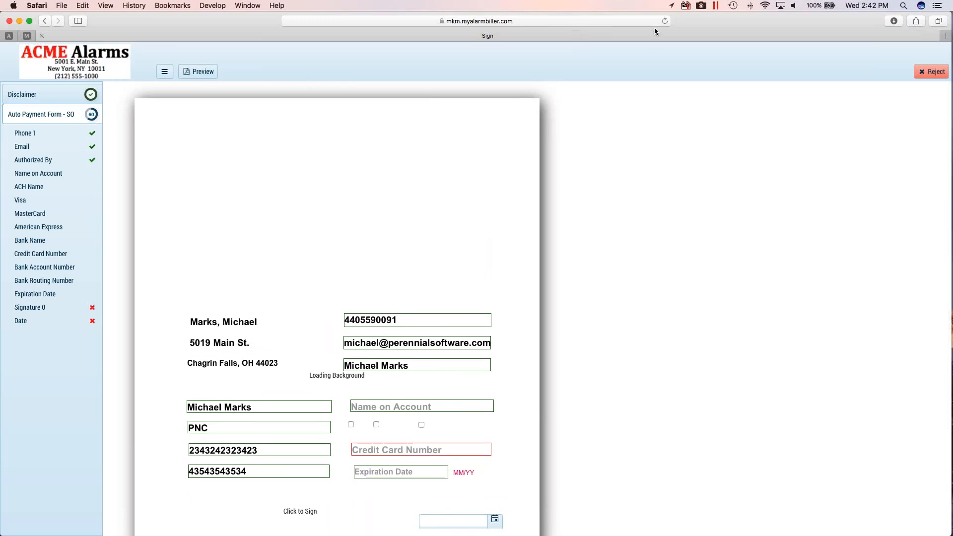
pyautogui.scroll(-4, 314, 268)
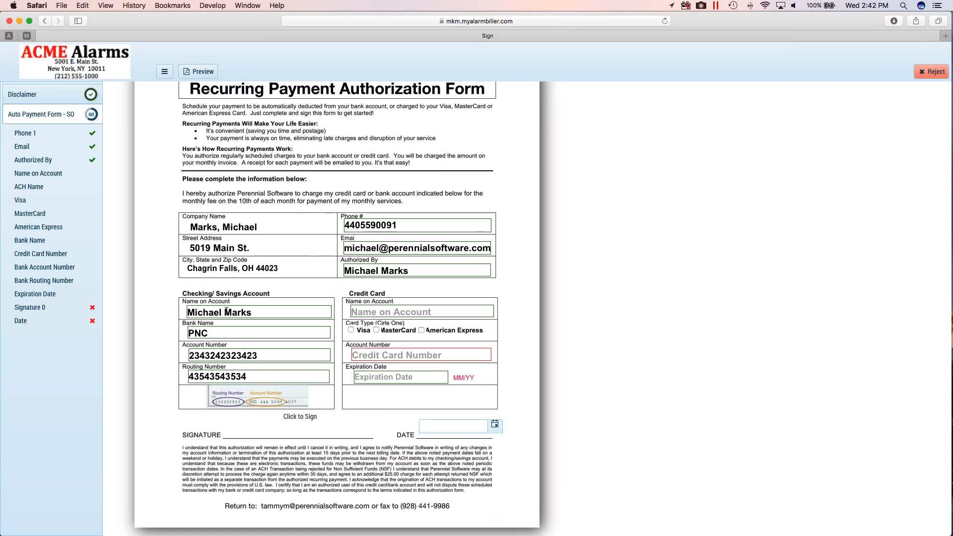
pyautogui.click(364, 310)
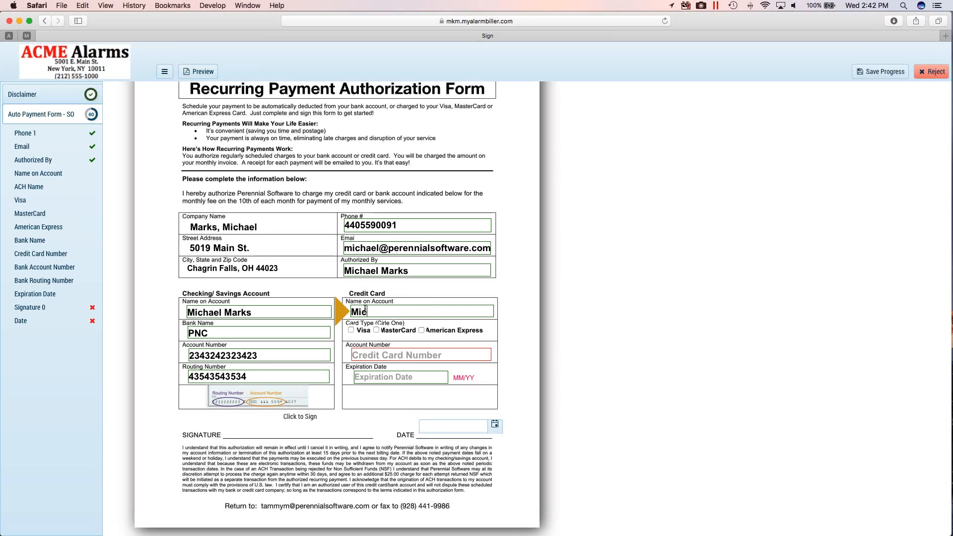
pyautogui.moveTo(426, 310); pyautogui.dragTo(310, 312)
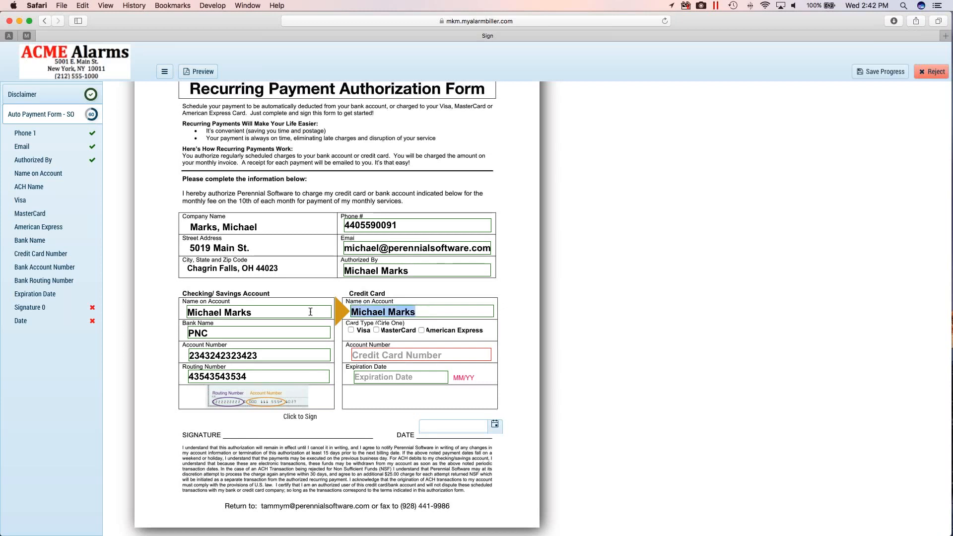
pyautogui.press('BackSpace')
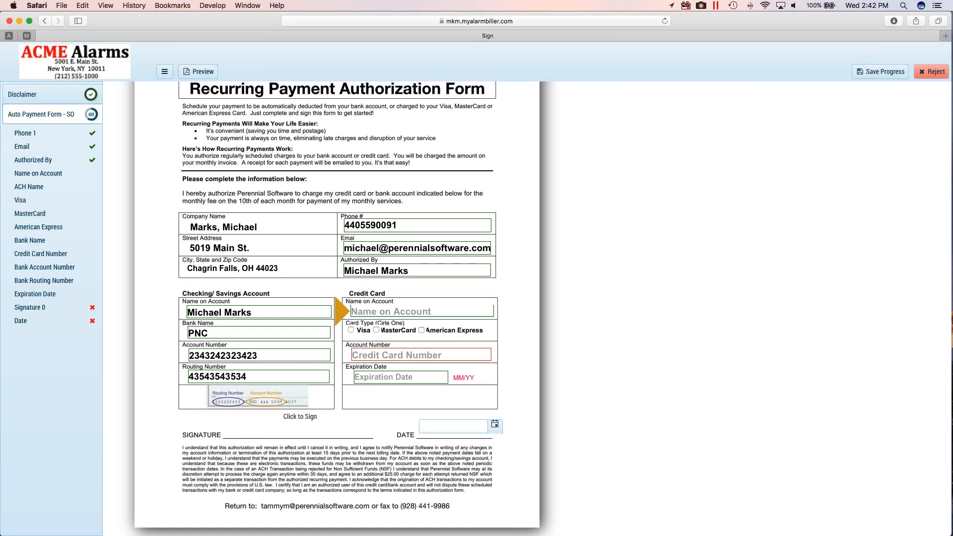
# - Replace the bank routing number in the Checking/Savings Account section with a different one
pyautogui.click(258, 377)
pyautogui.moveTo(258, 377); pyautogui.dragTo(174, 377)
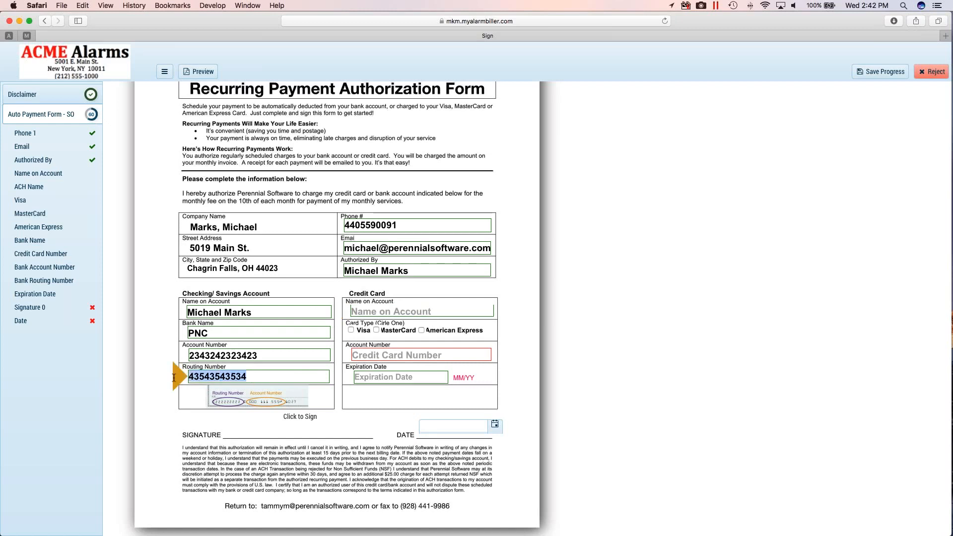
pyautogui.write('2343242342')
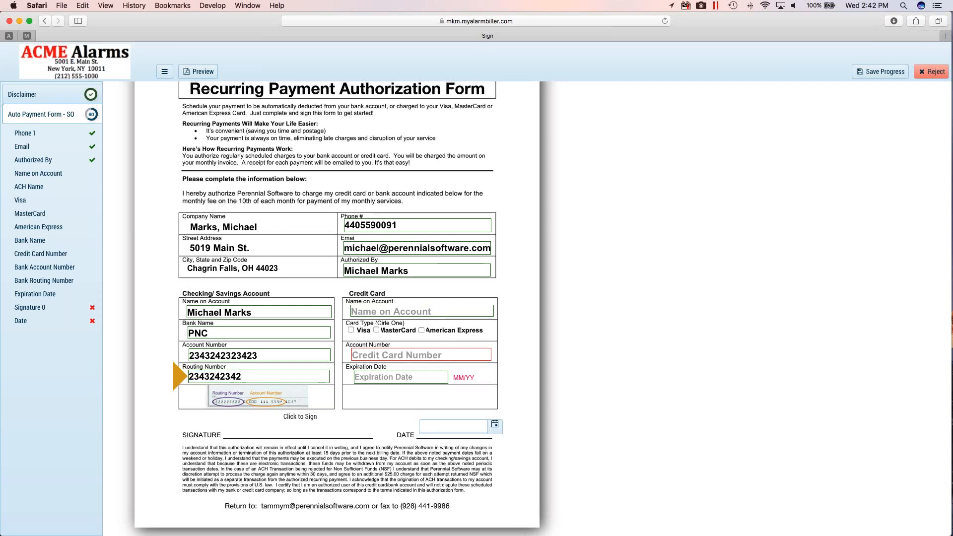
# - Sign the payment authorization form with a hand-drawn signature and set the signing date to 4/12/2017
pyautogui.click(301, 417)
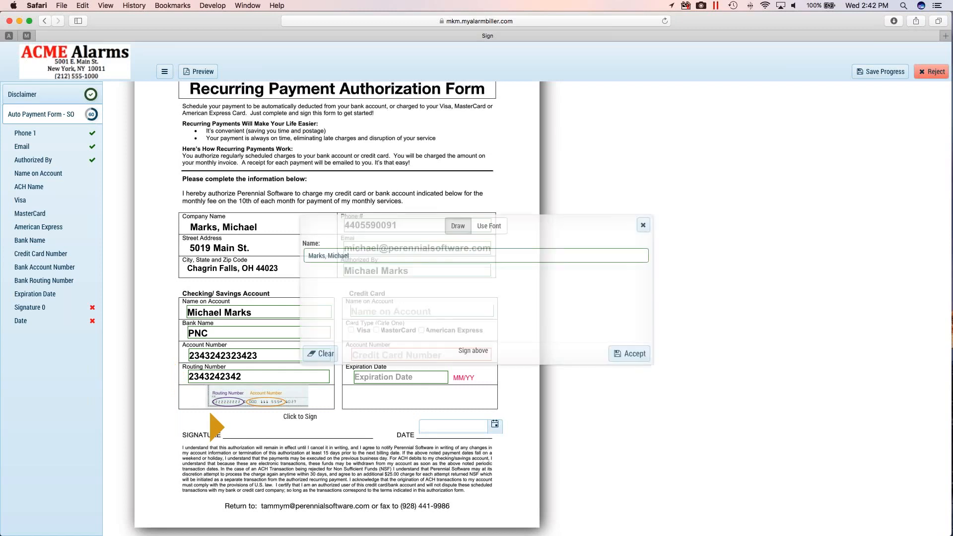
pyautogui.moveTo(328, 311)
pyautogui.mouseDown()
pyautogui.moveTo(535, 294)
pyautogui.moveTo(573, 324)
pyautogui.mouseUp()
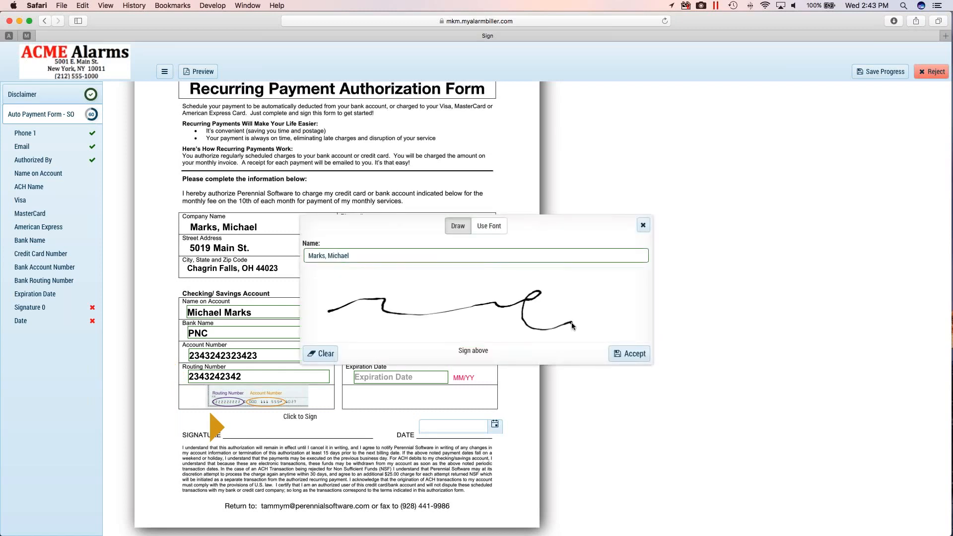
pyautogui.click(624, 353)
pyautogui.click(495, 425)
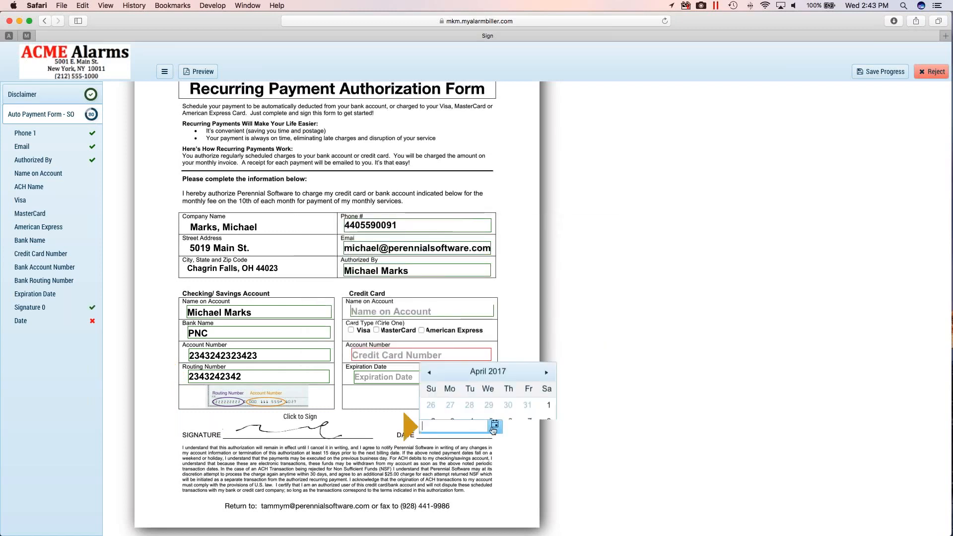
pyautogui.click(489, 344)
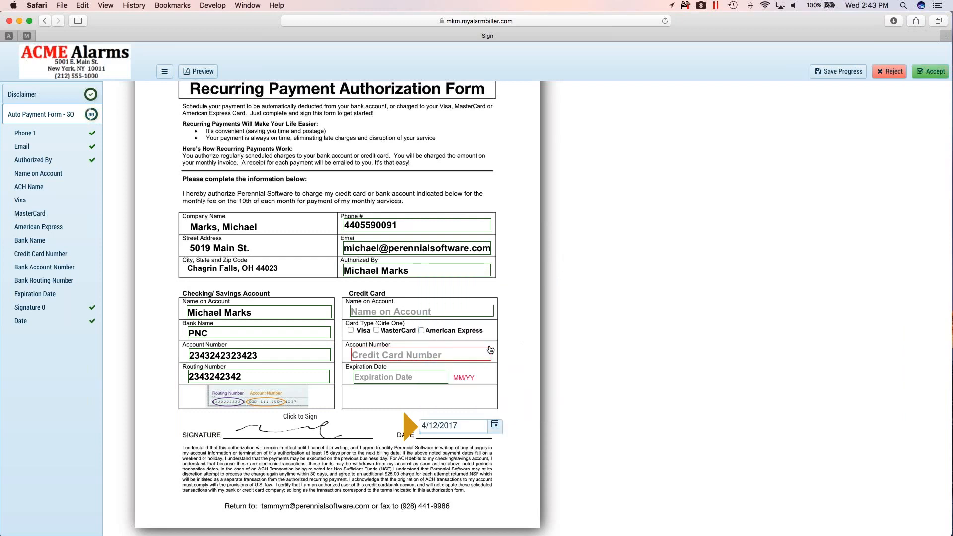
pyautogui.click(497, 426)
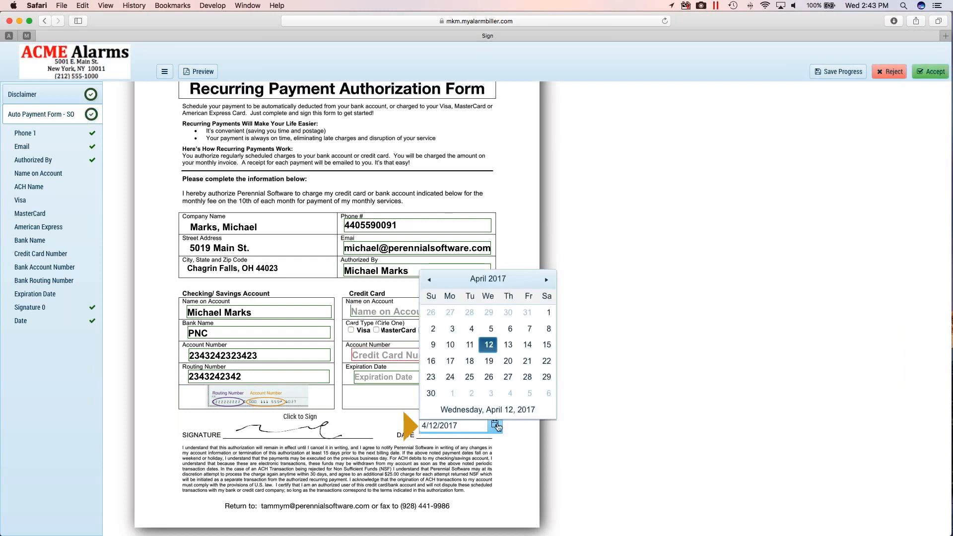
pyautogui.click(491, 346)
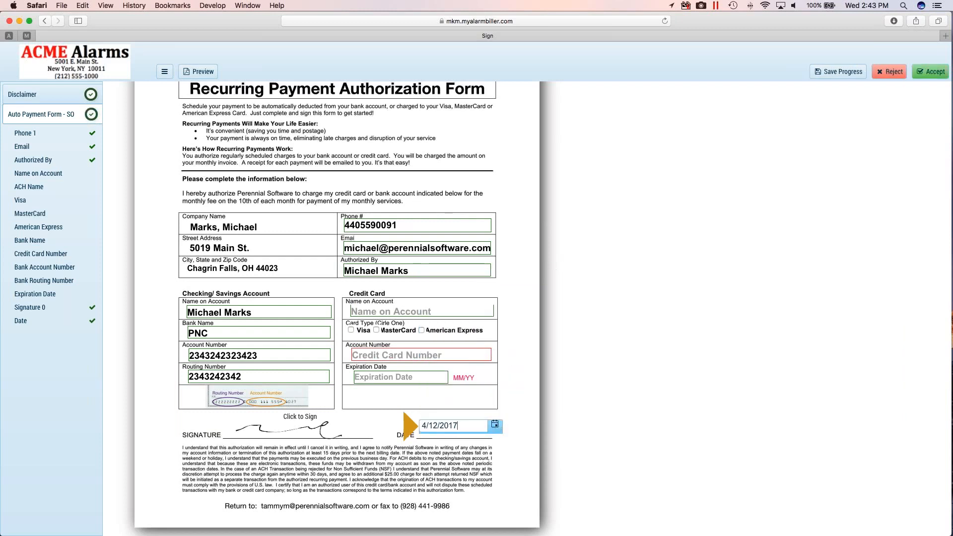
# - Accept the signed authorization form and confirm completing the document
pyautogui.scroll(2, 337, 308)
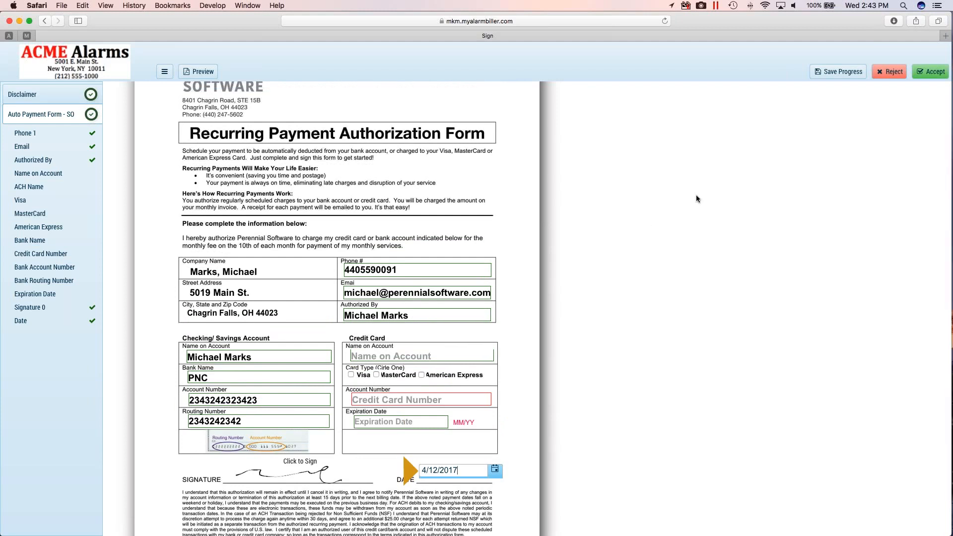
pyautogui.click(923, 73)
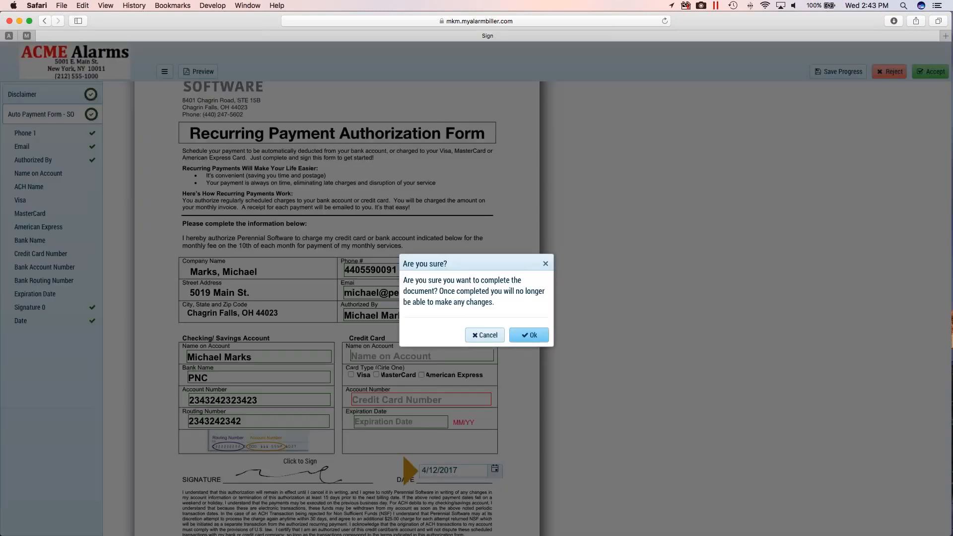
pyautogui.click(529, 336)
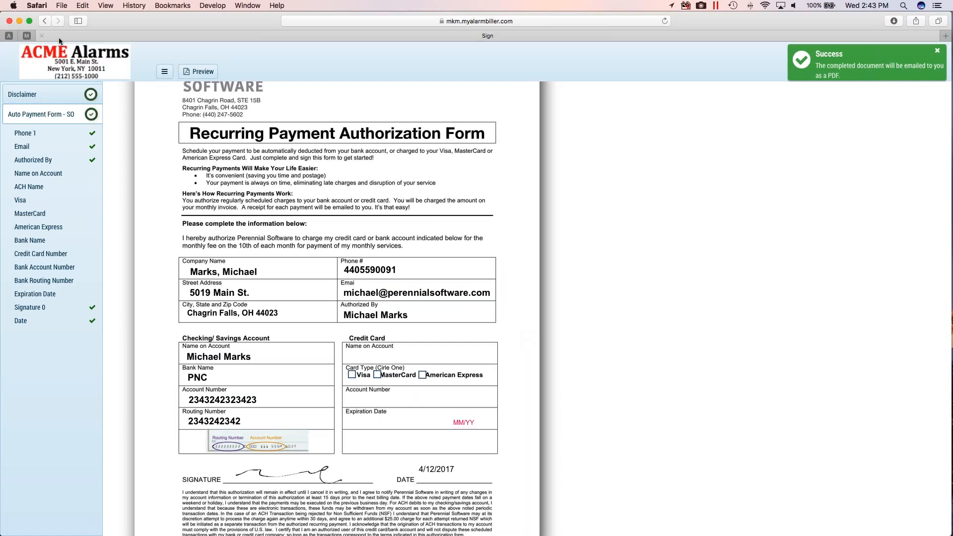
# - Return to the eForms home page and open the PDF of the newly completed EFT form
pyautogui.click(26, 36)
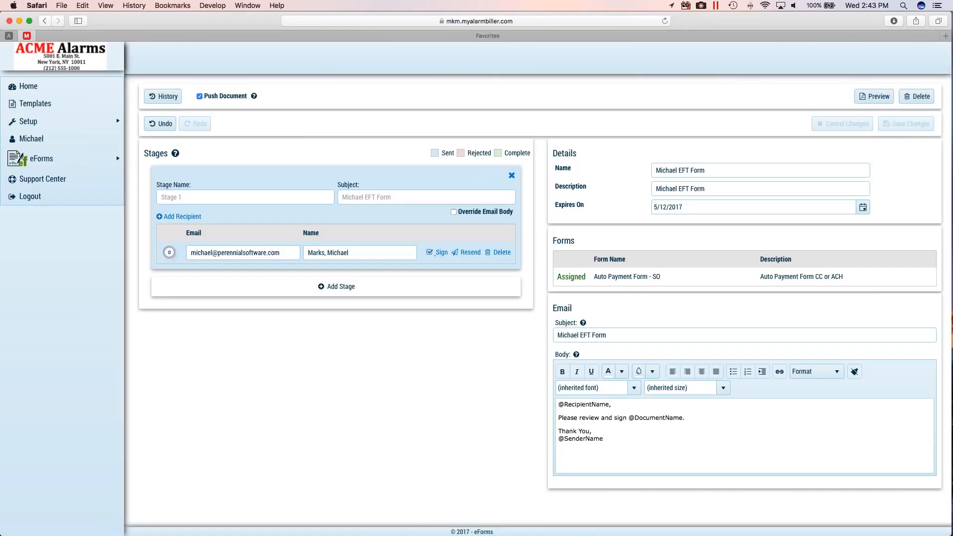
pyautogui.click(28, 85)
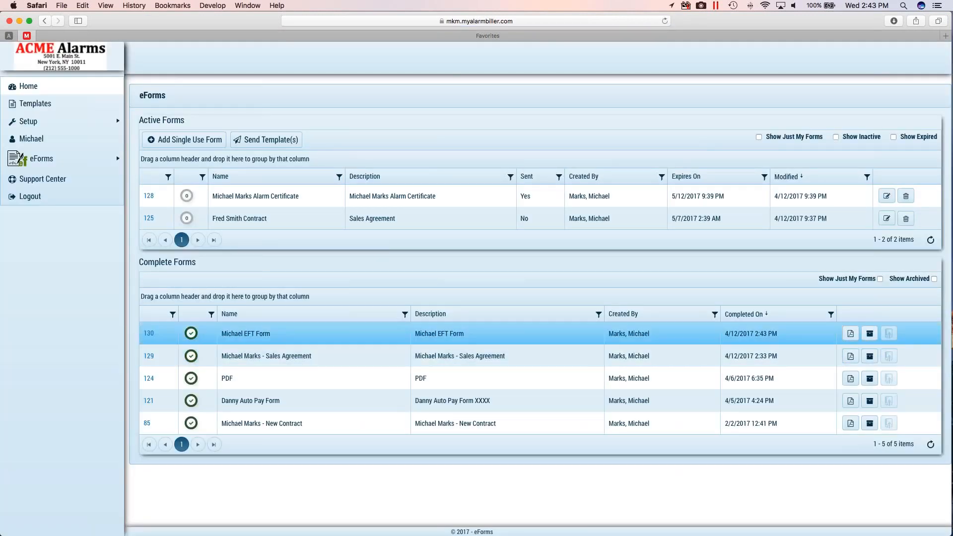
pyautogui.click(850, 333)
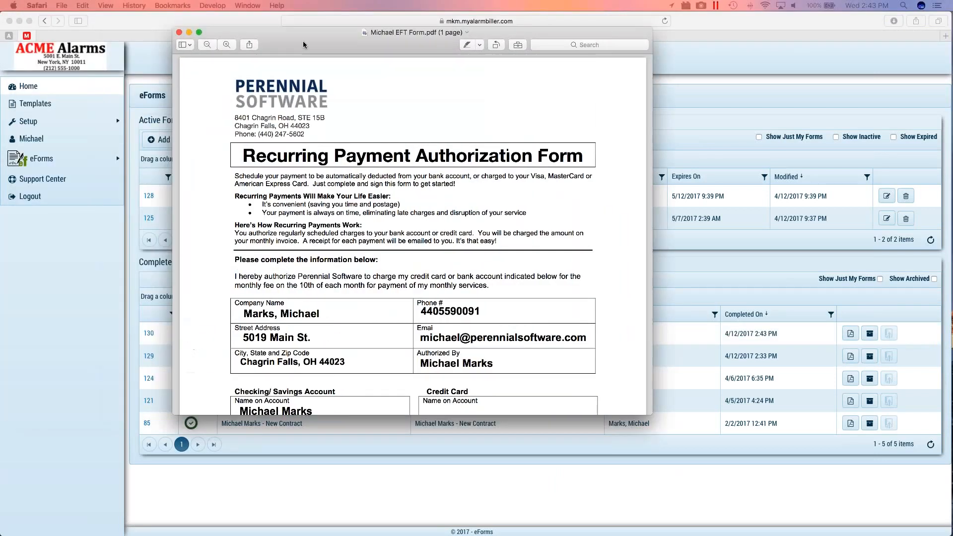
# - Review the completed PDF's customer details, bank account section, signature and date, and close the document
pyautogui.scroll(-5, 412, 233)
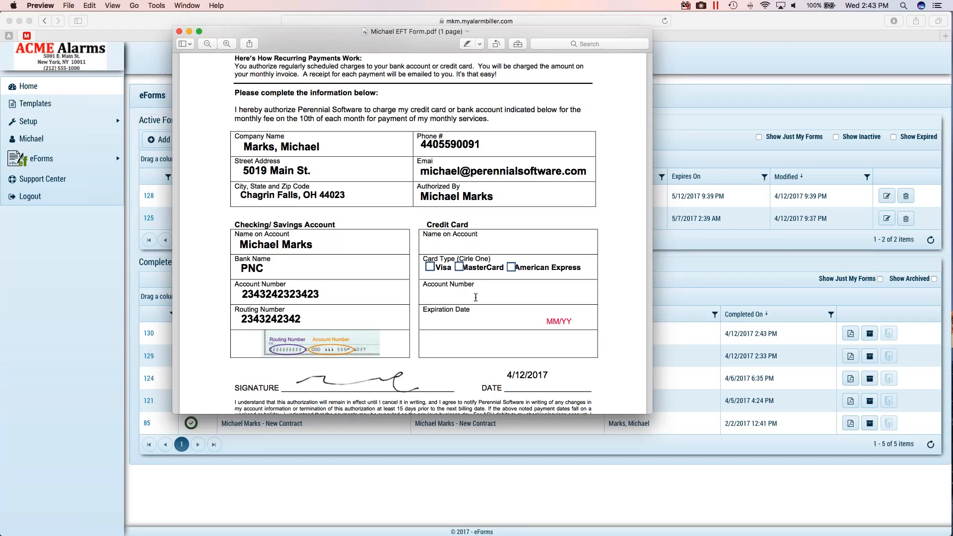
pyautogui.scroll(5, 475, 296)
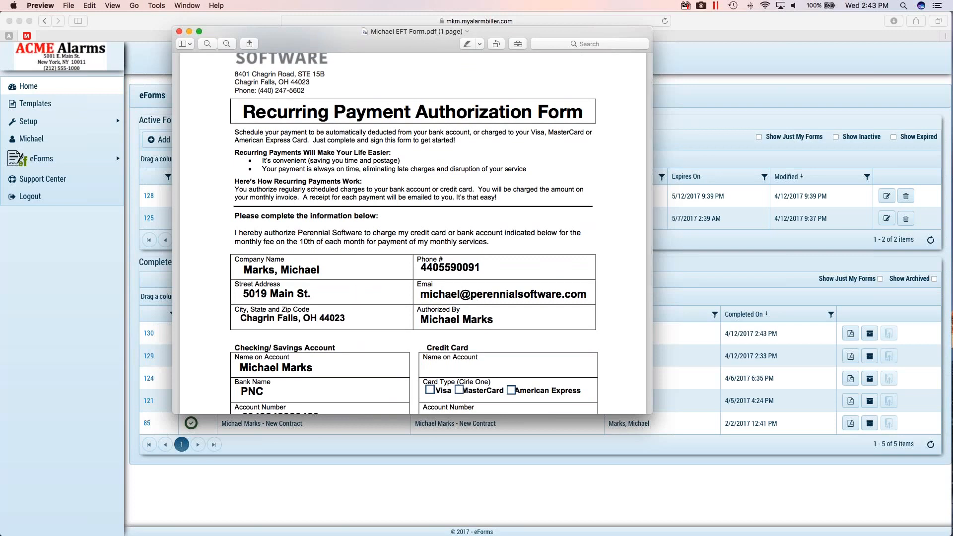
pyautogui.scroll(-3, 413, 233)
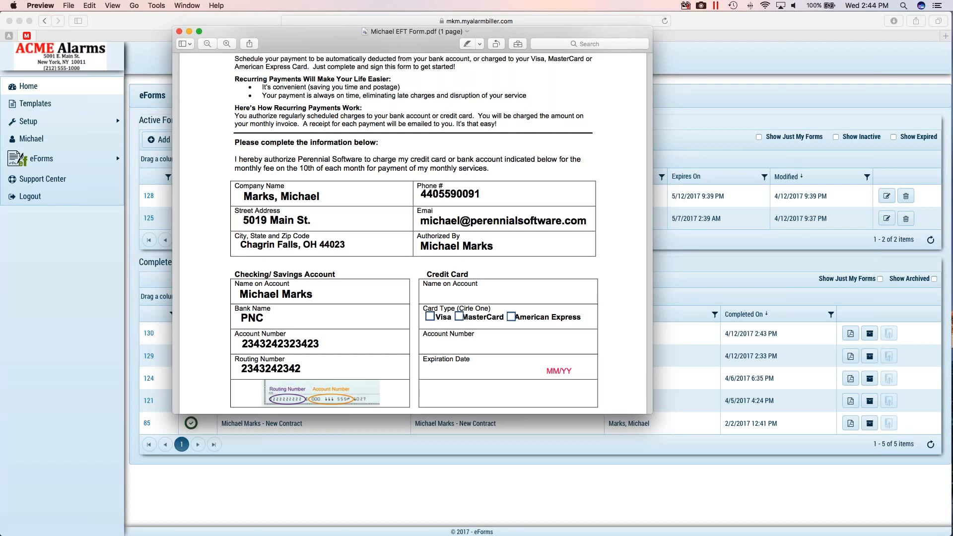
pyautogui.scroll(-3, 417, 270)
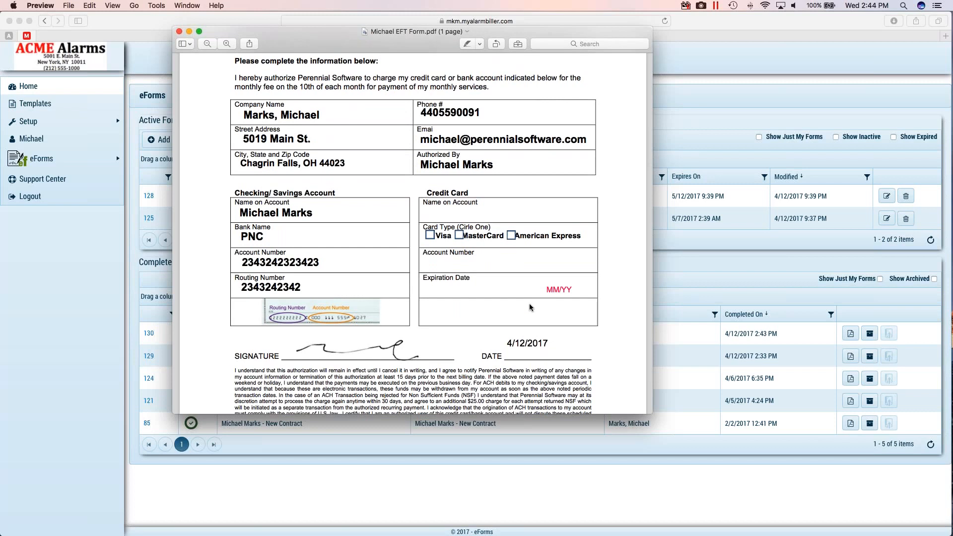
pyautogui.scroll(2, 528, 303)
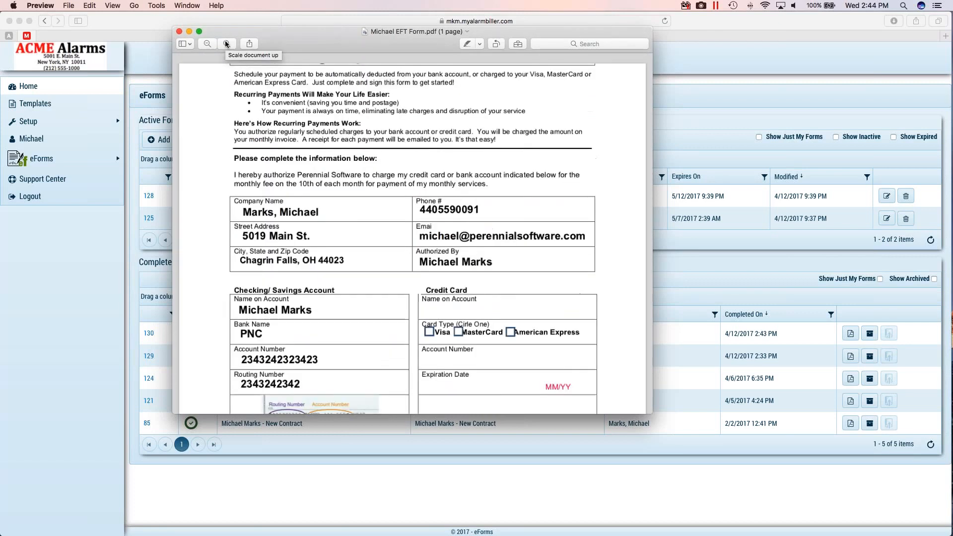
pyautogui.scroll(5, 375, 118)
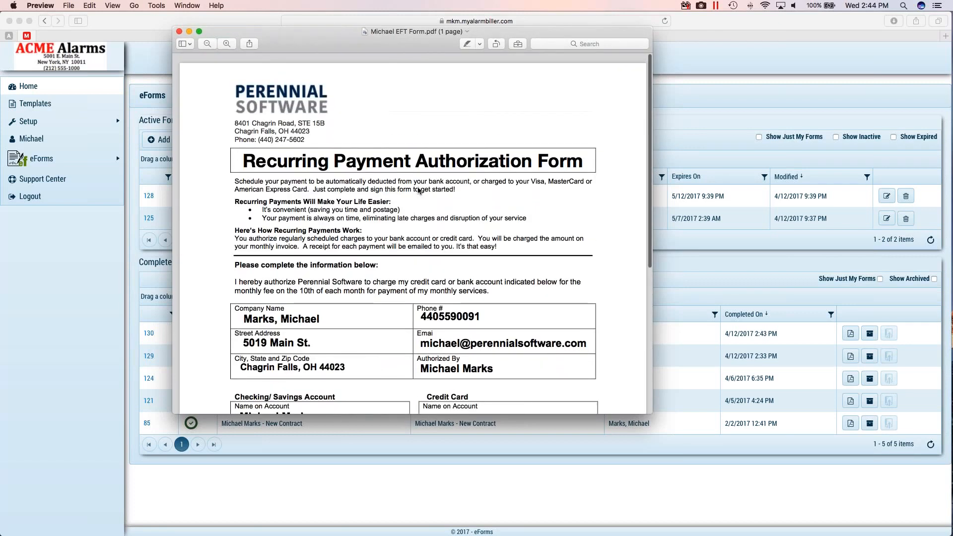
pyautogui.scroll(-4, 457, 251)
pyautogui.scroll(-1, 457, 250)
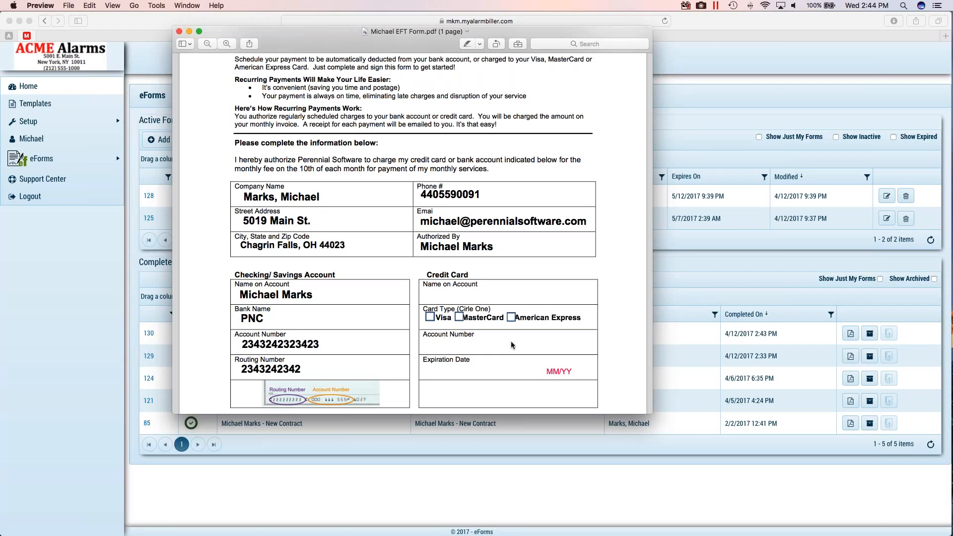
pyautogui.scroll(5, 510, 341)
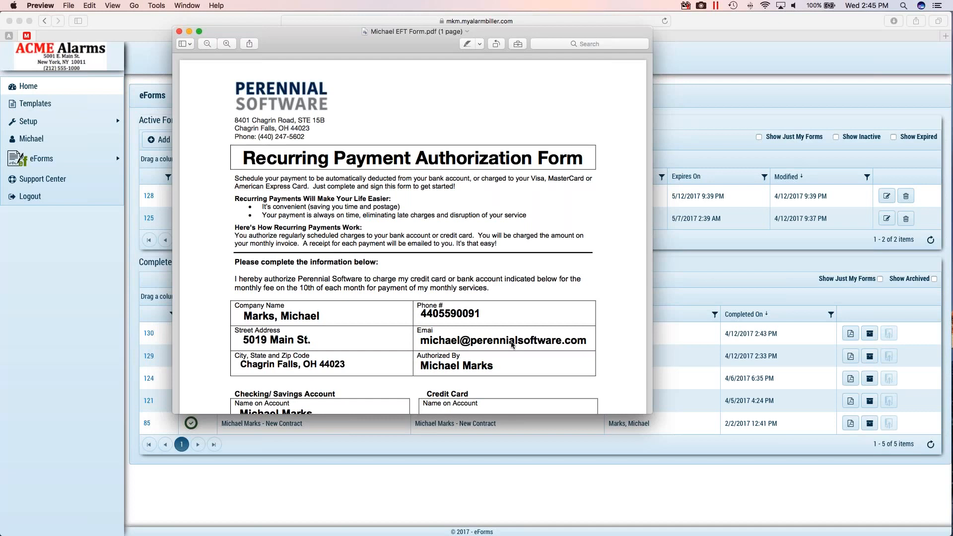
pyautogui.scroll(-5, 511, 342)
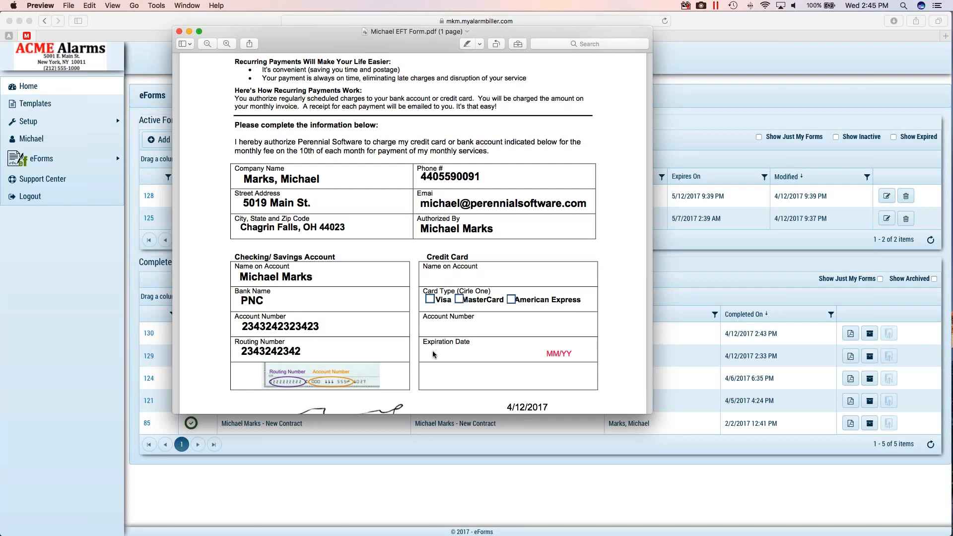
pyautogui.scroll(5, 432, 351)
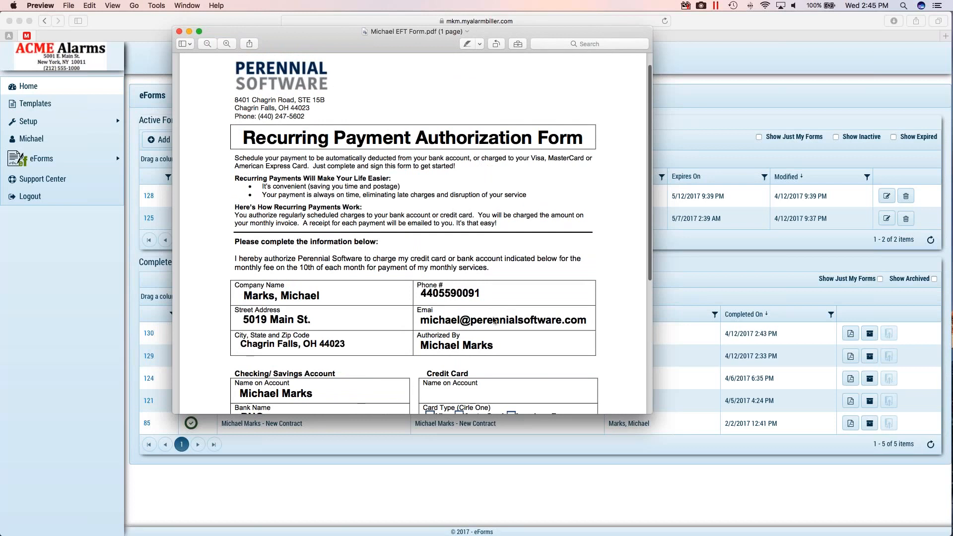
pyautogui.scroll(-3, 494, 318)
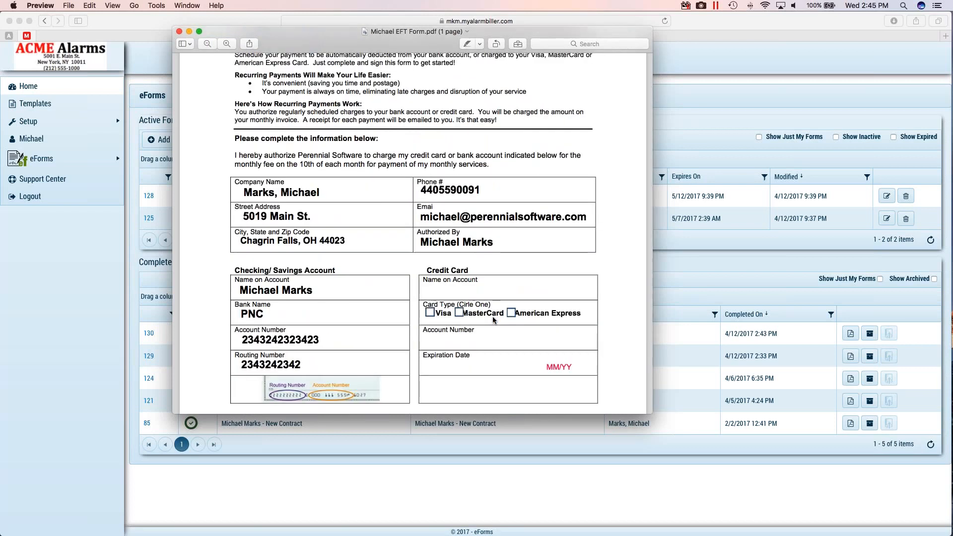
pyautogui.scroll(4, 492, 318)
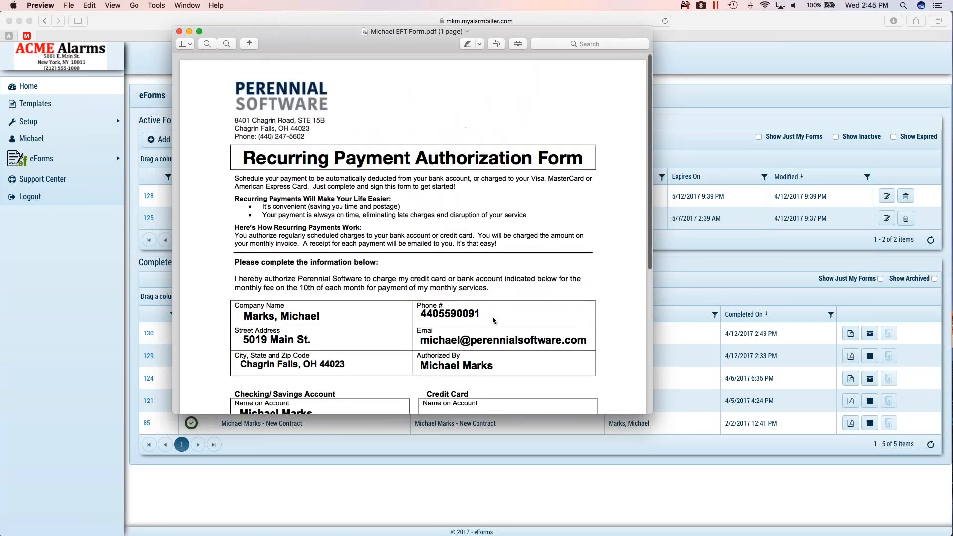
pyautogui.scroll(-5, 493, 319)
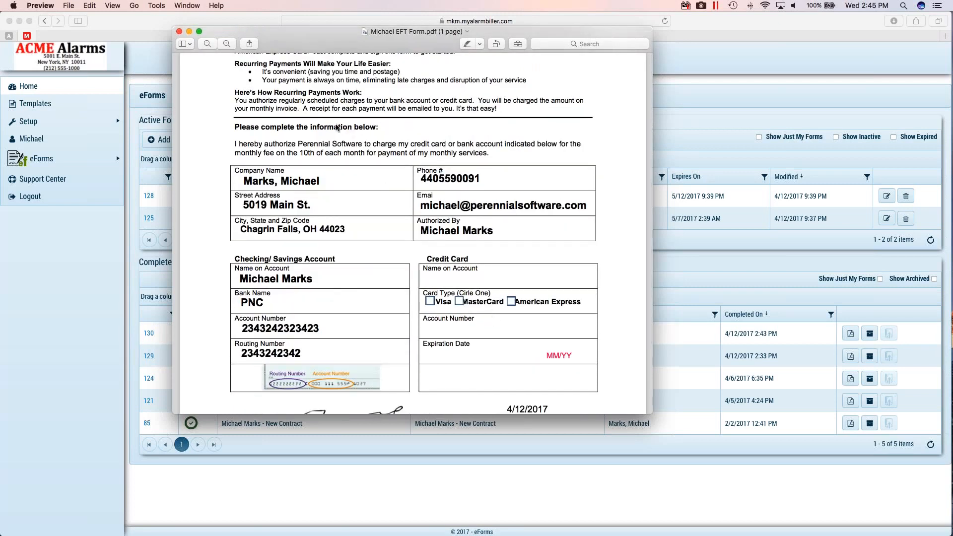
pyautogui.scroll(5, 493, 319)
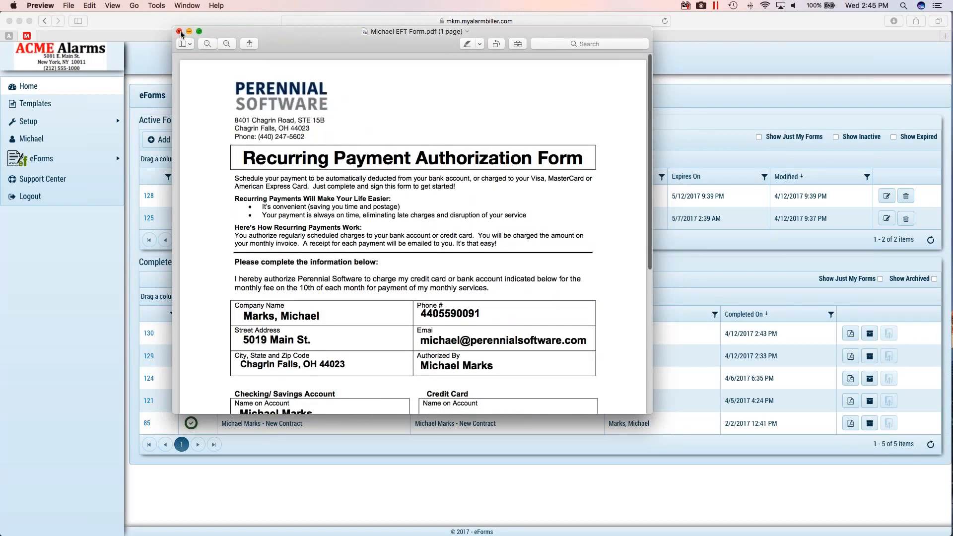
pyautogui.click(179, 31)
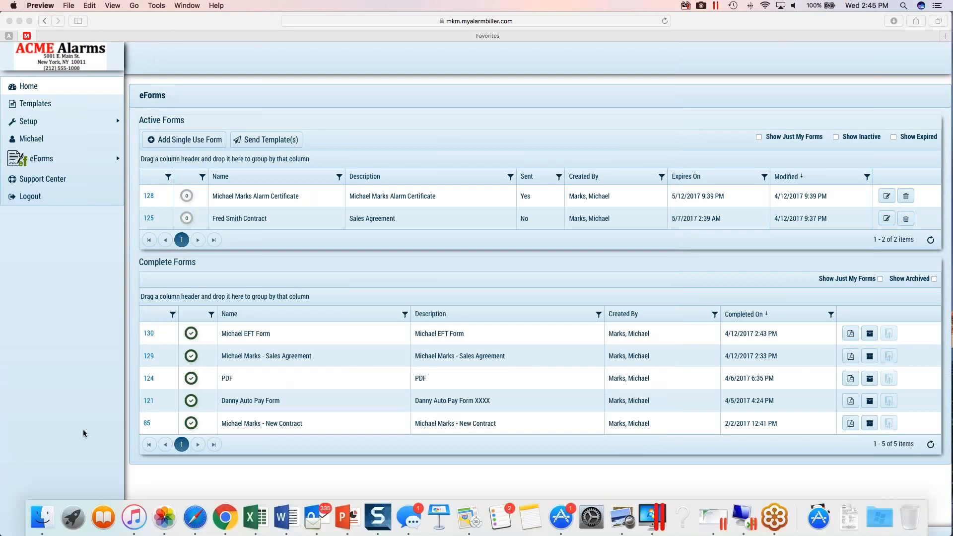
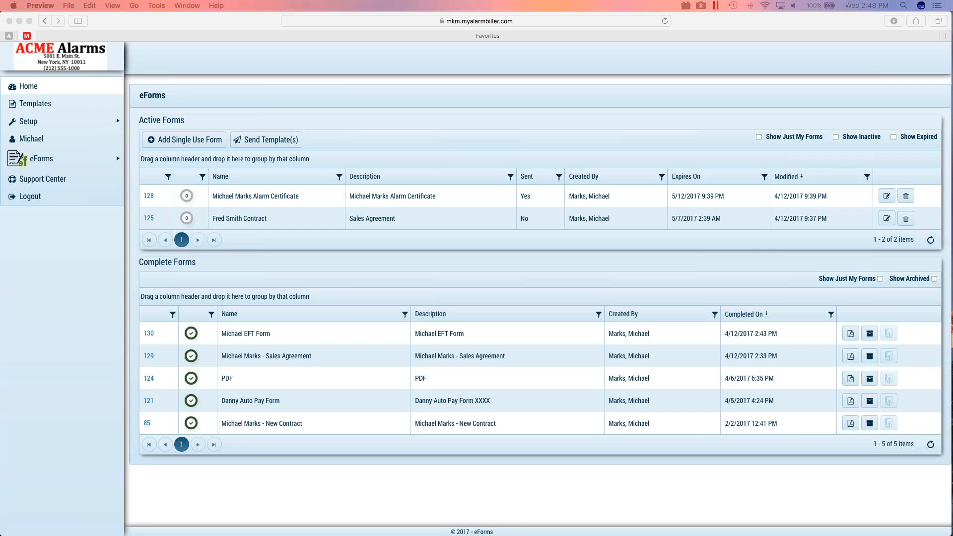
# - Open the user list from the setup options and view the account settings of the first administrator
pyautogui.click(87, 125)
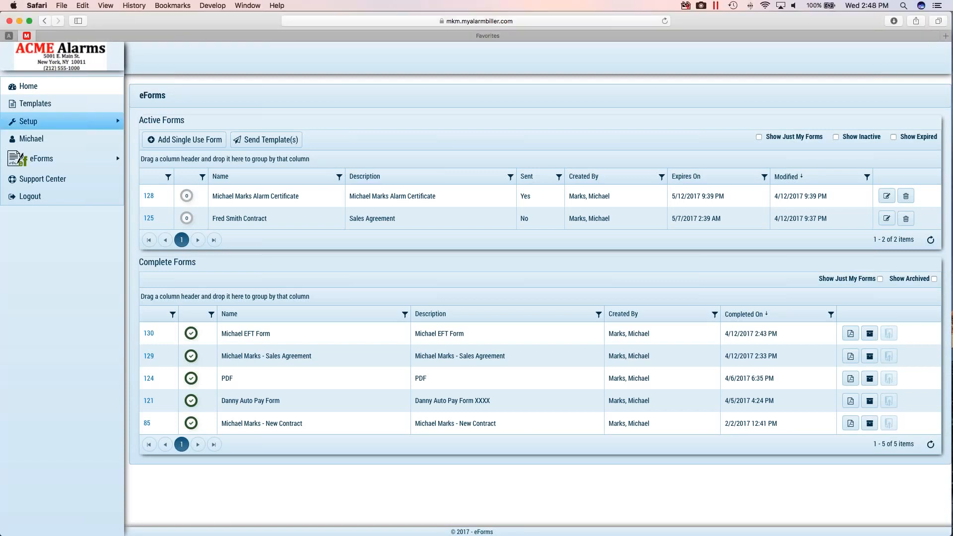
pyautogui.moveTo(57, 125)
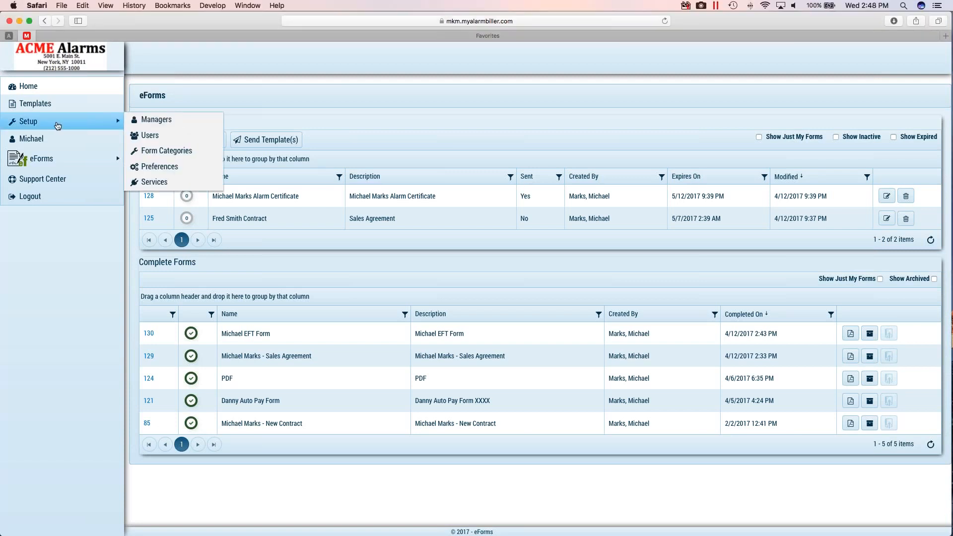
pyautogui.click(150, 135)
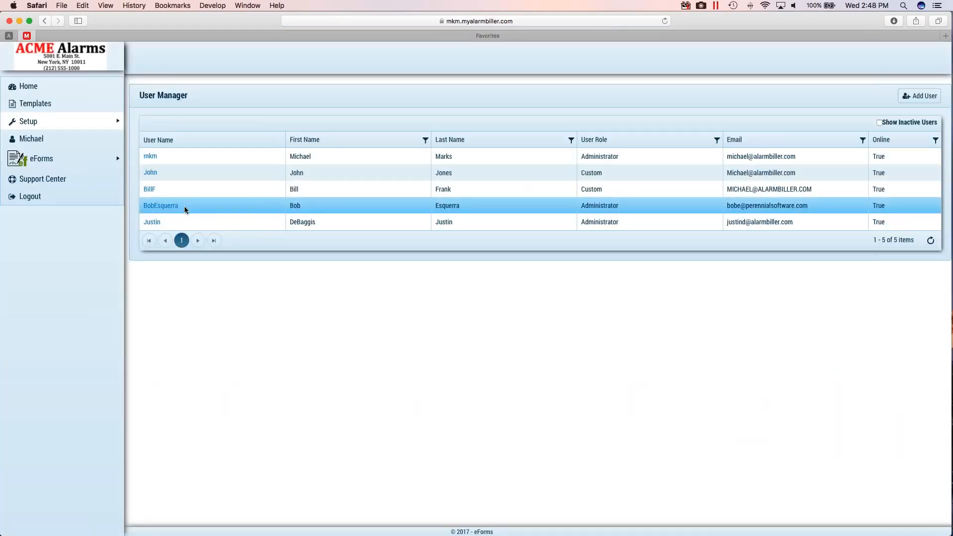
pyautogui.click(150, 156)
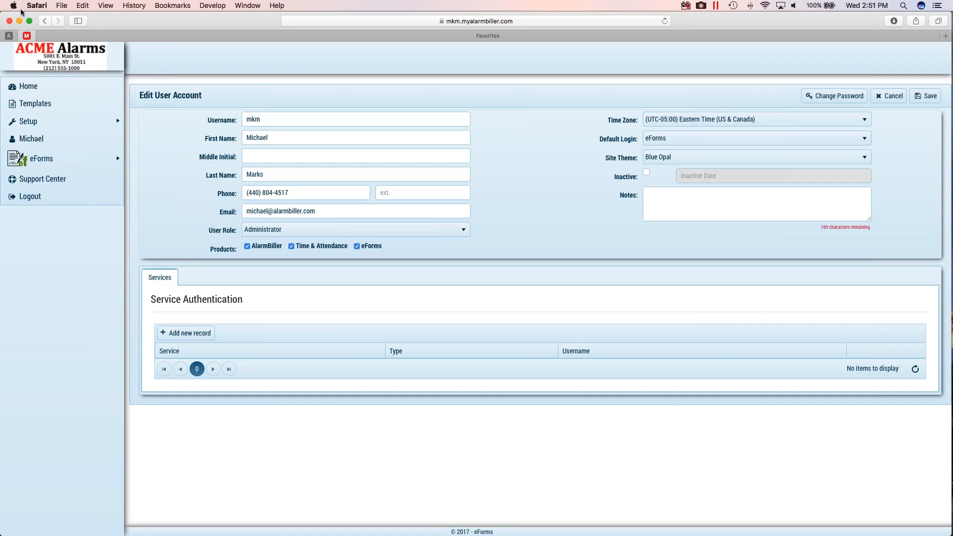
# - Return to the home page, view the blank form for adding a single-use form, and close it without saving
pyautogui.click(28, 86)
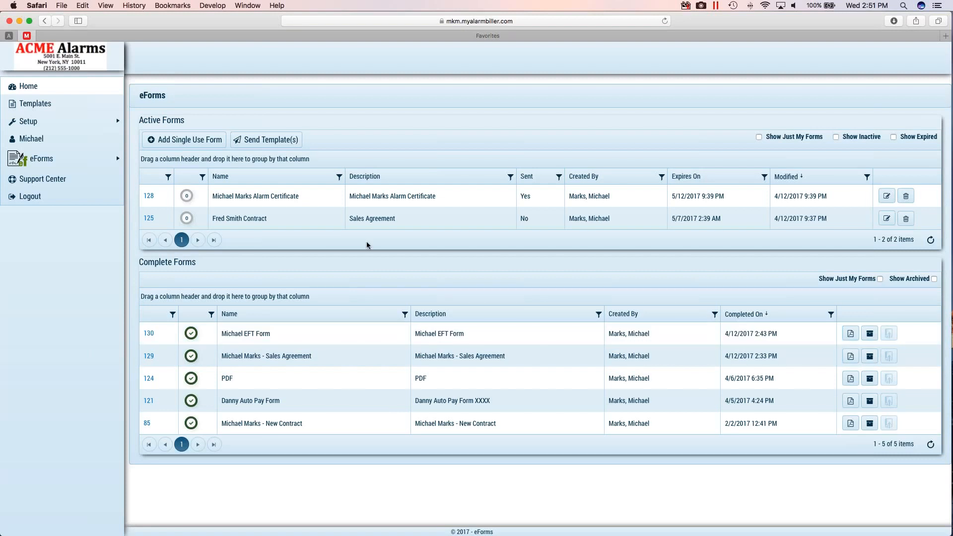
pyautogui.click(199, 142)
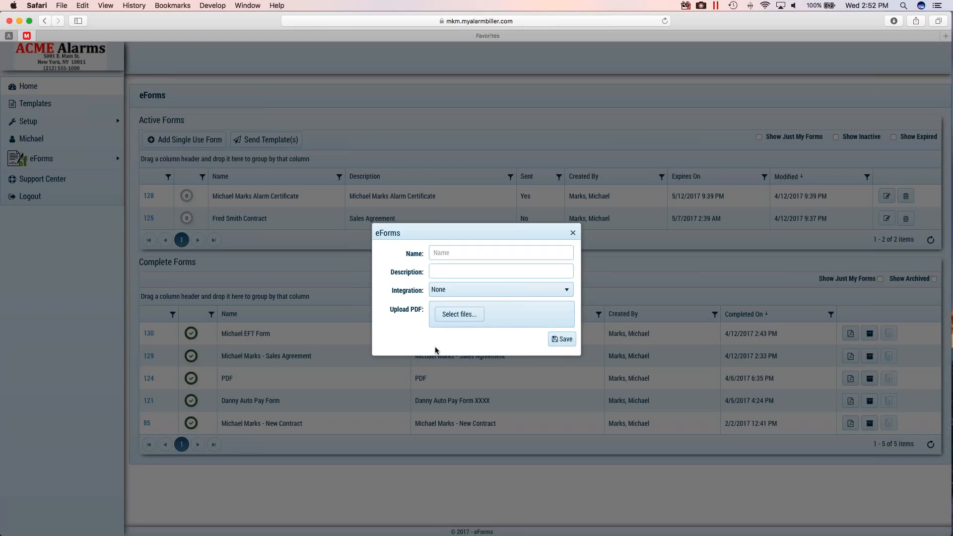
pyautogui.click(572, 233)
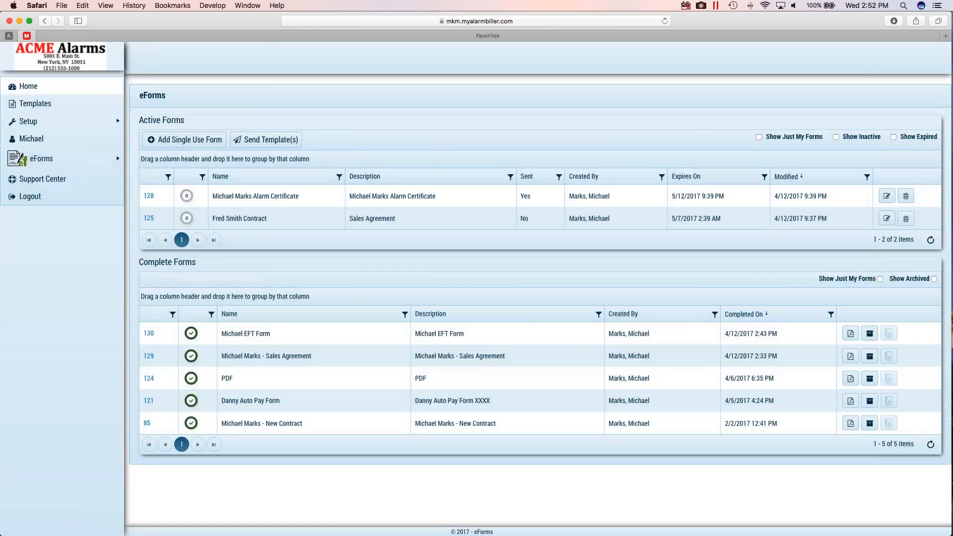
# - Open the template packages and examine the forms bundled in AB Residential Sales Contract and Commercial New Sales
pyautogui.click(34, 103)
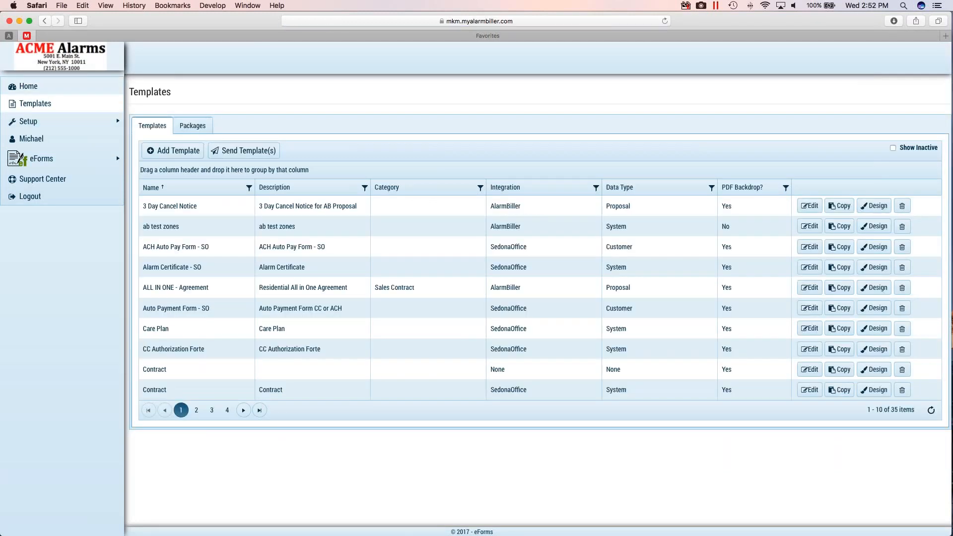
pyautogui.click(200, 130)
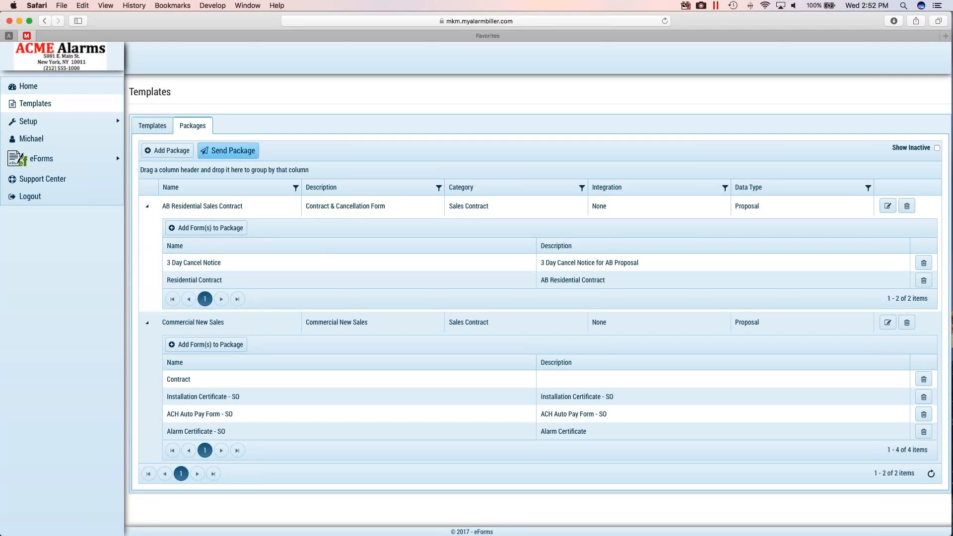
pyautogui.click(236, 153)
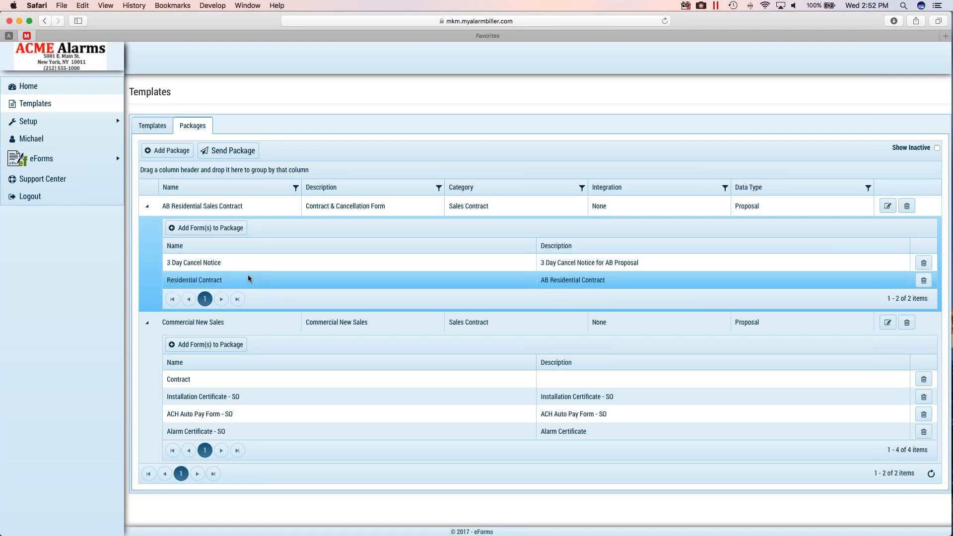
# - Return to the template list, view the blank form for adding a template, and close it without saving
pyautogui.click(152, 126)
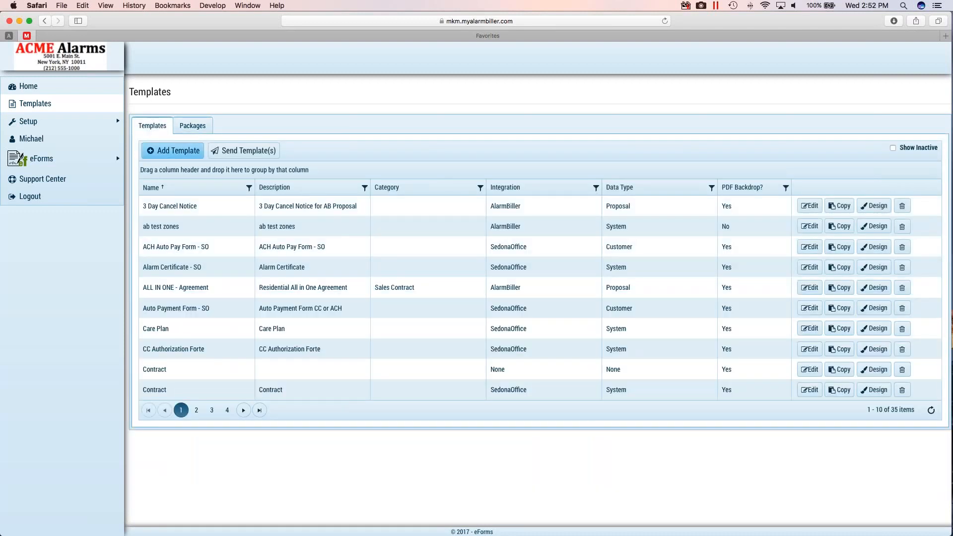
pyautogui.click(187, 153)
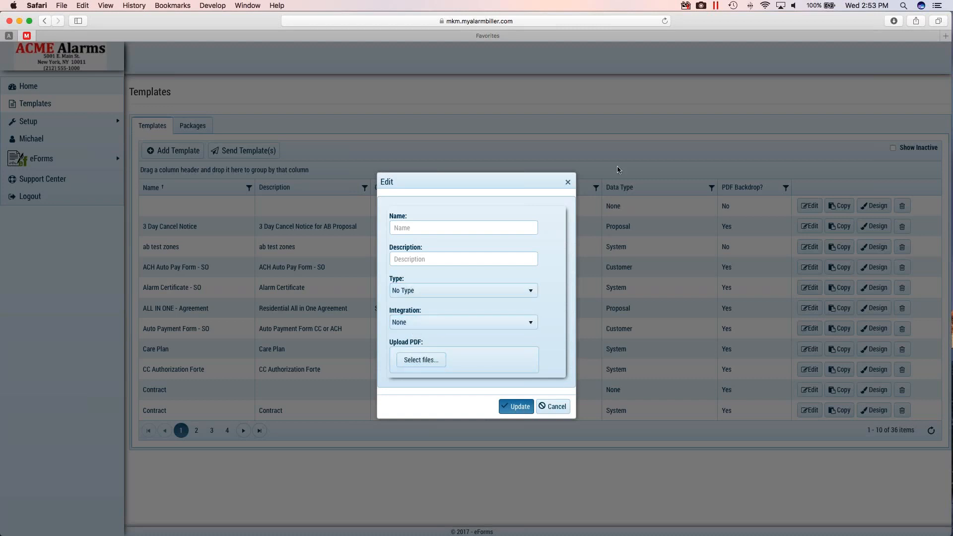
pyautogui.click(567, 182)
# - Select ACH Auto Pay Form - SO, Auto Payment Form - SO, Granite and Alarm Certificate - SO for sending together, and discard the unsaved form
pyautogui.click(231, 154)
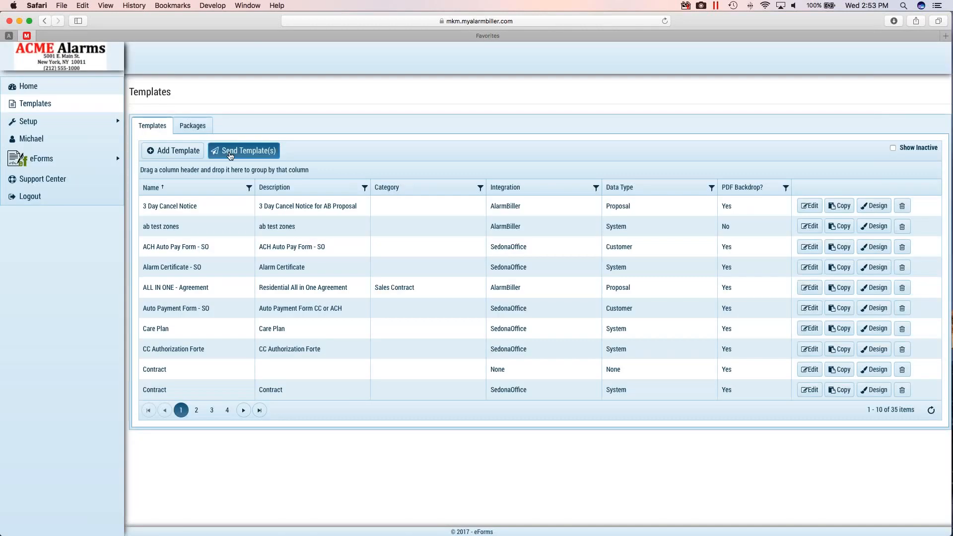
pyautogui.click(477, 305)
pyautogui.scroll(1, 459, 337)
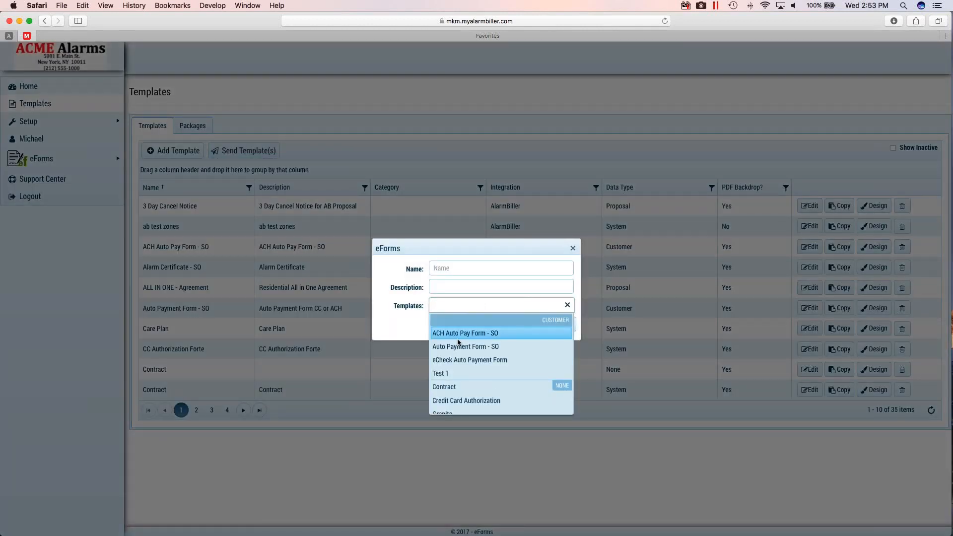
pyautogui.click(460, 335)
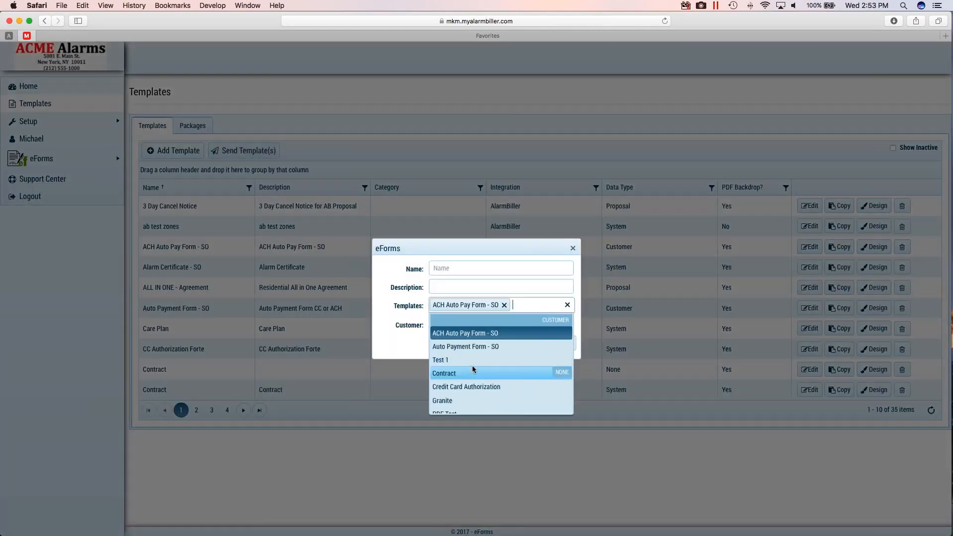
pyautogui.click(463, 344)
pyautogui.click(536, 318)
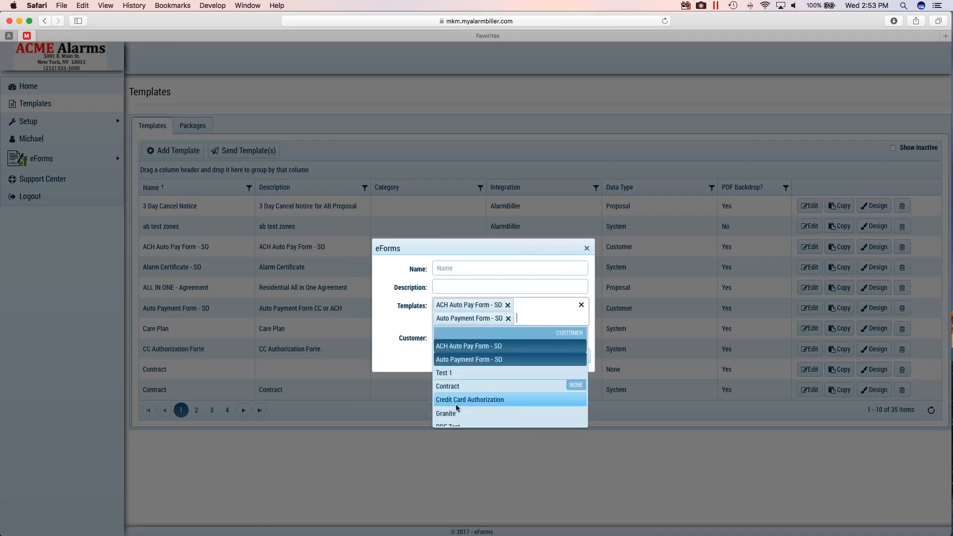
pyautogui.click(453, 405)
pyautogui.click(517, 324)
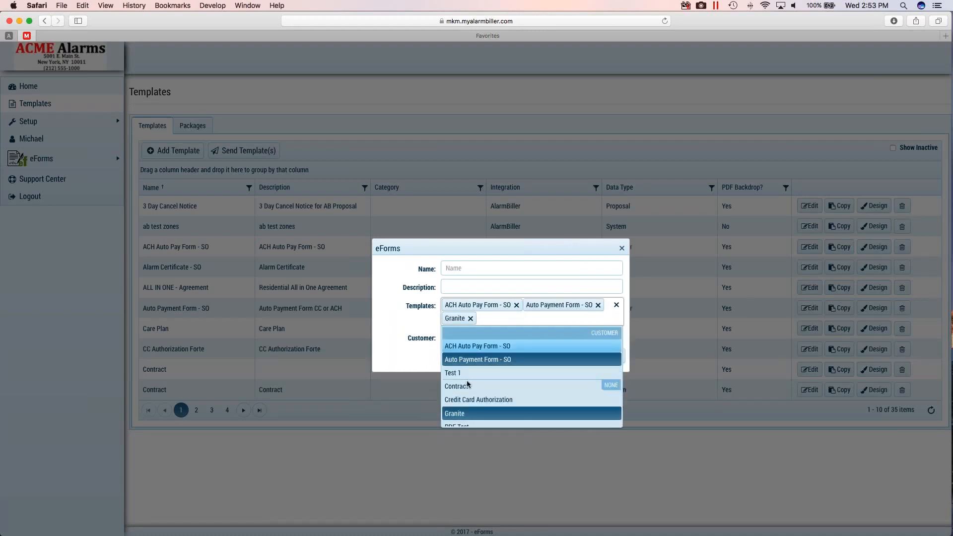
pyautogui.scroll(-3, 459, 397)
pyautogui.click(467, 377)
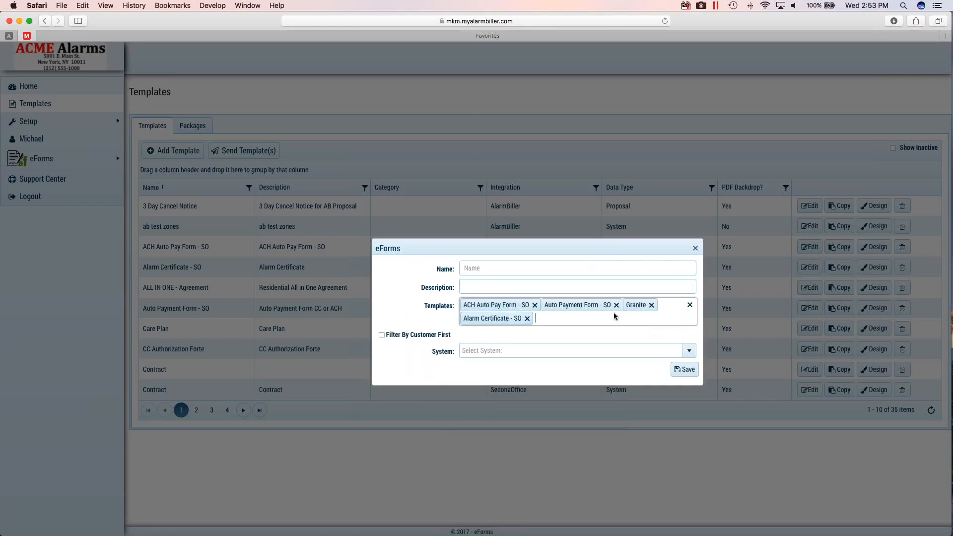
pyautogui.click(695, 248)
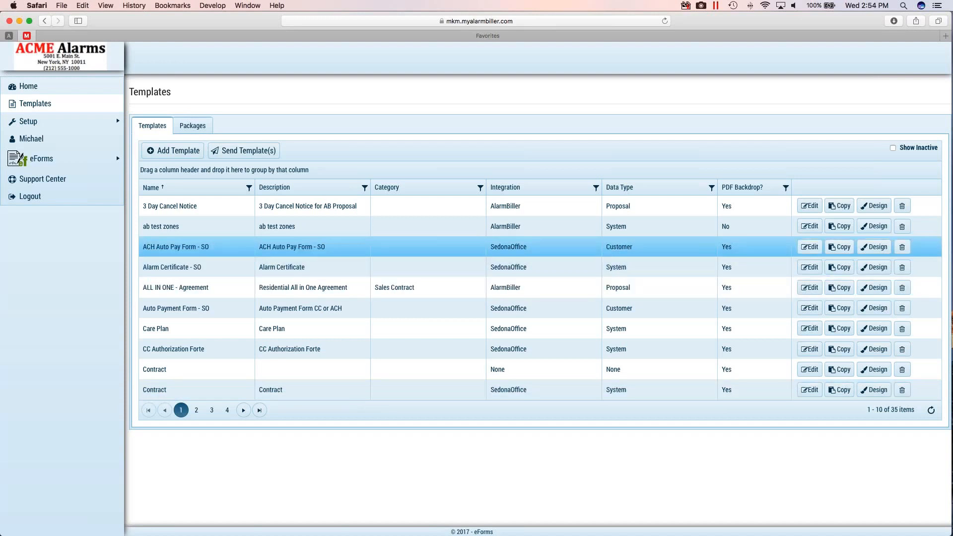
# - Open the ACH Auto Pay Form - SO design and place the Signature 0 Name and Timestamp fields above the Customer Signature label
pyautogui.click(873, 246)
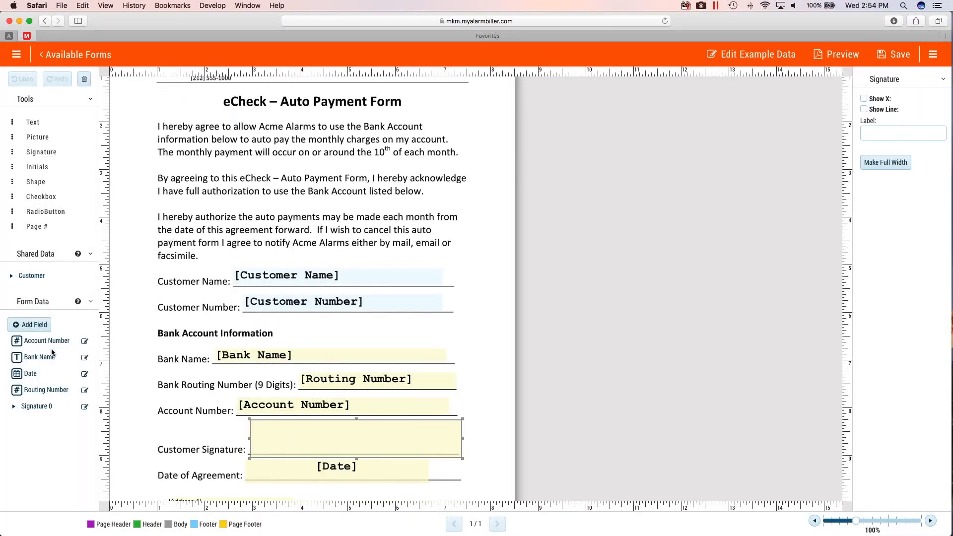
pyautogui.click(14, 406)
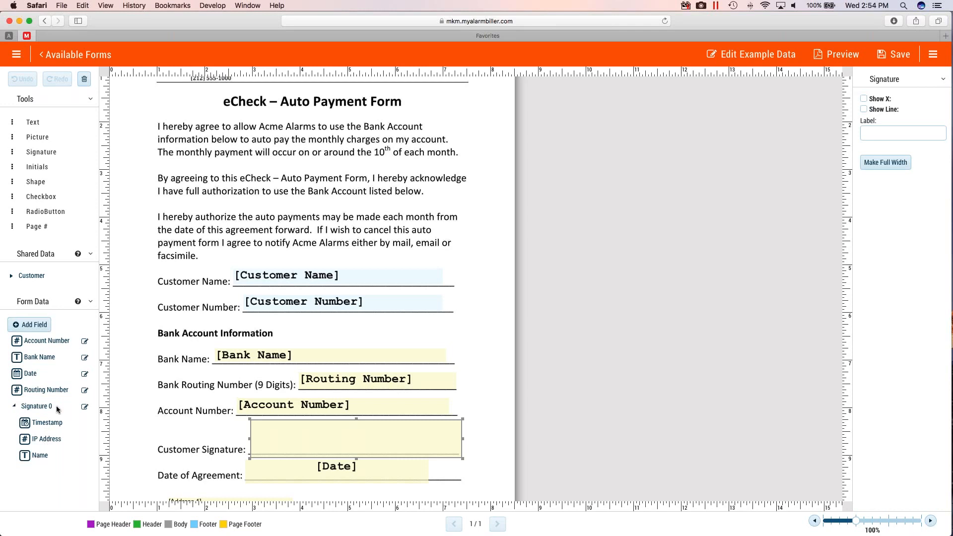
pyautogui.moveTo(33, 455); pyautogui.dragTo(198, 428)
pyautogui.moveTo(48, 423); pyautogui.dragTo(198, 440)
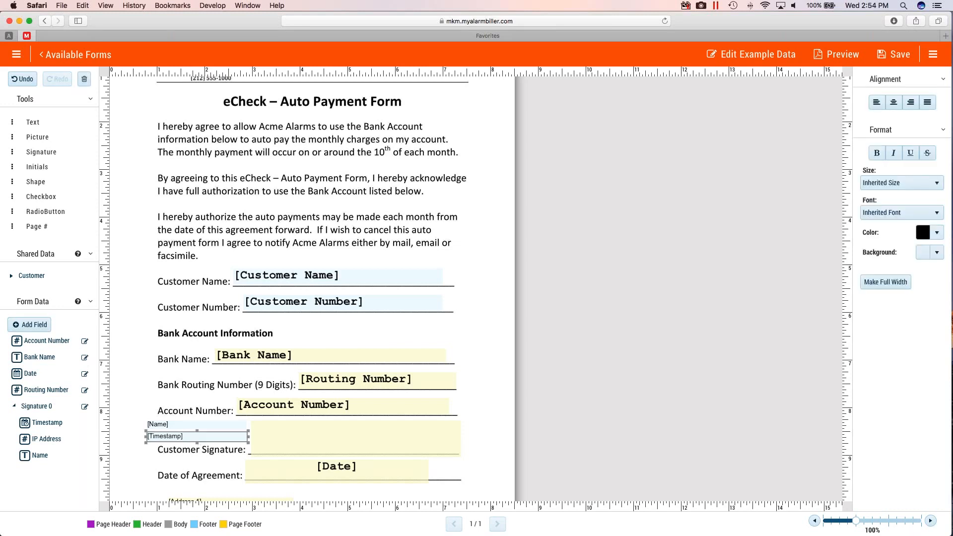